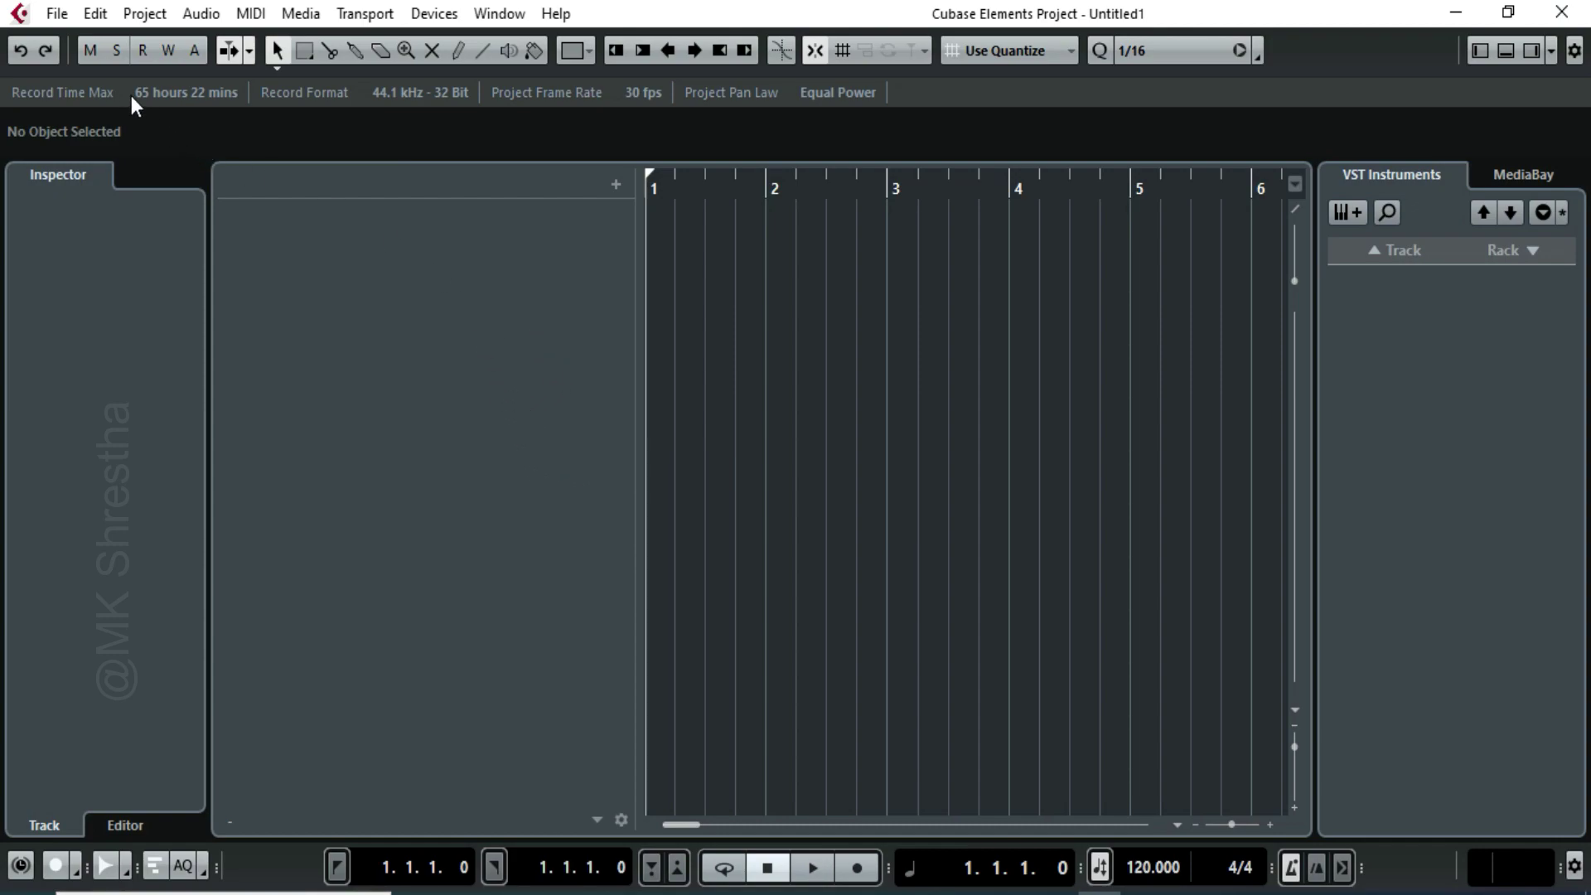
Import the audio file My Audio from the Music folder into the project, copying it to the working directory
left_click(57, 15)
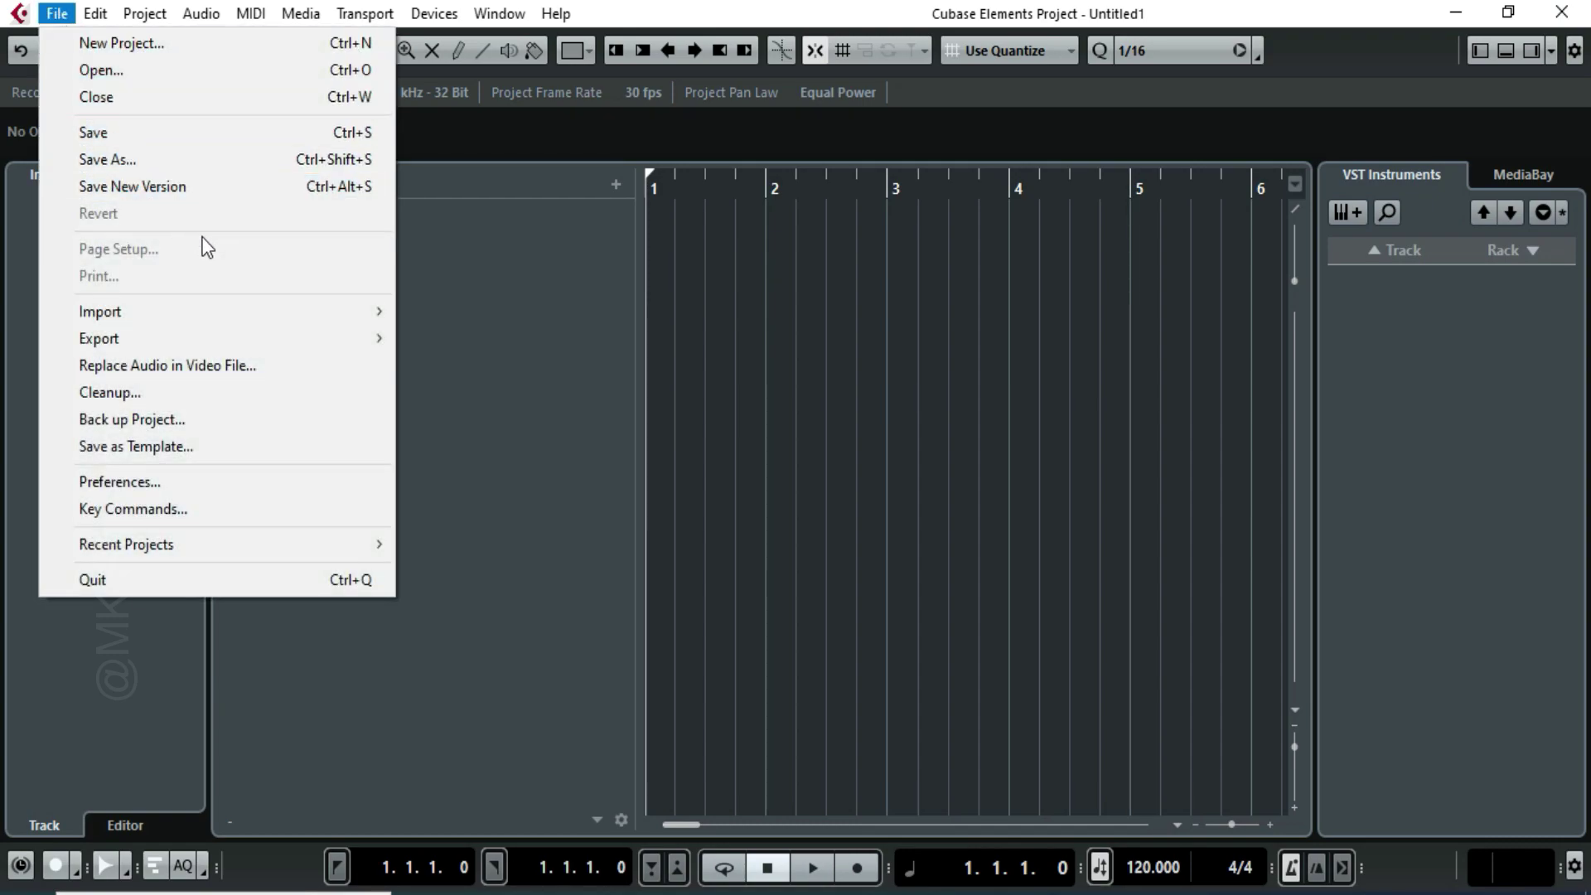
mouse_move(206, 313)
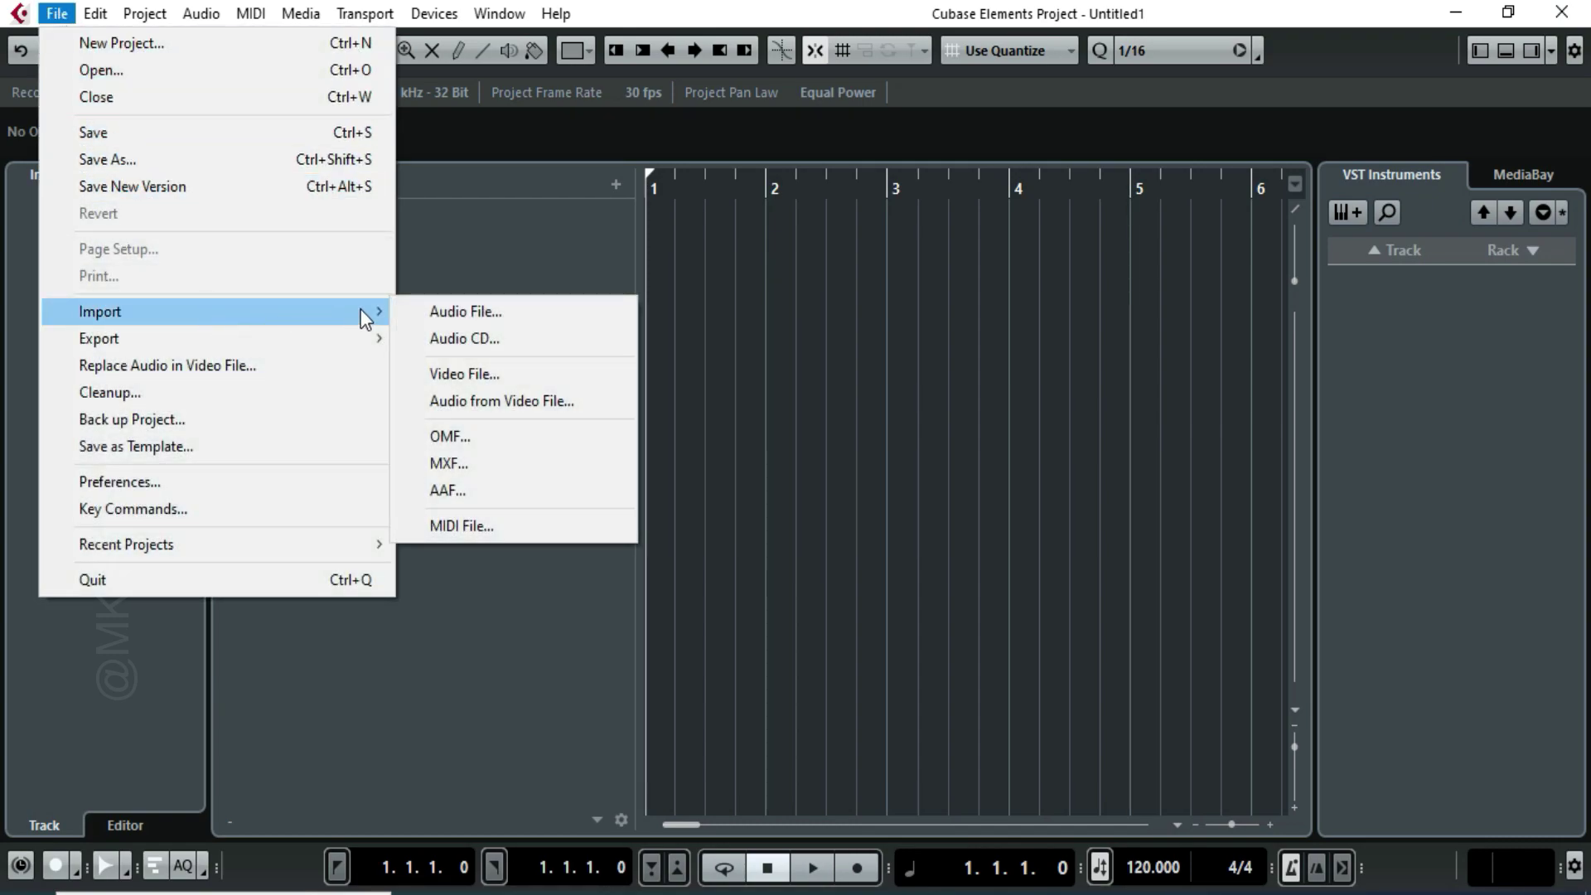
left_click(424, 313)
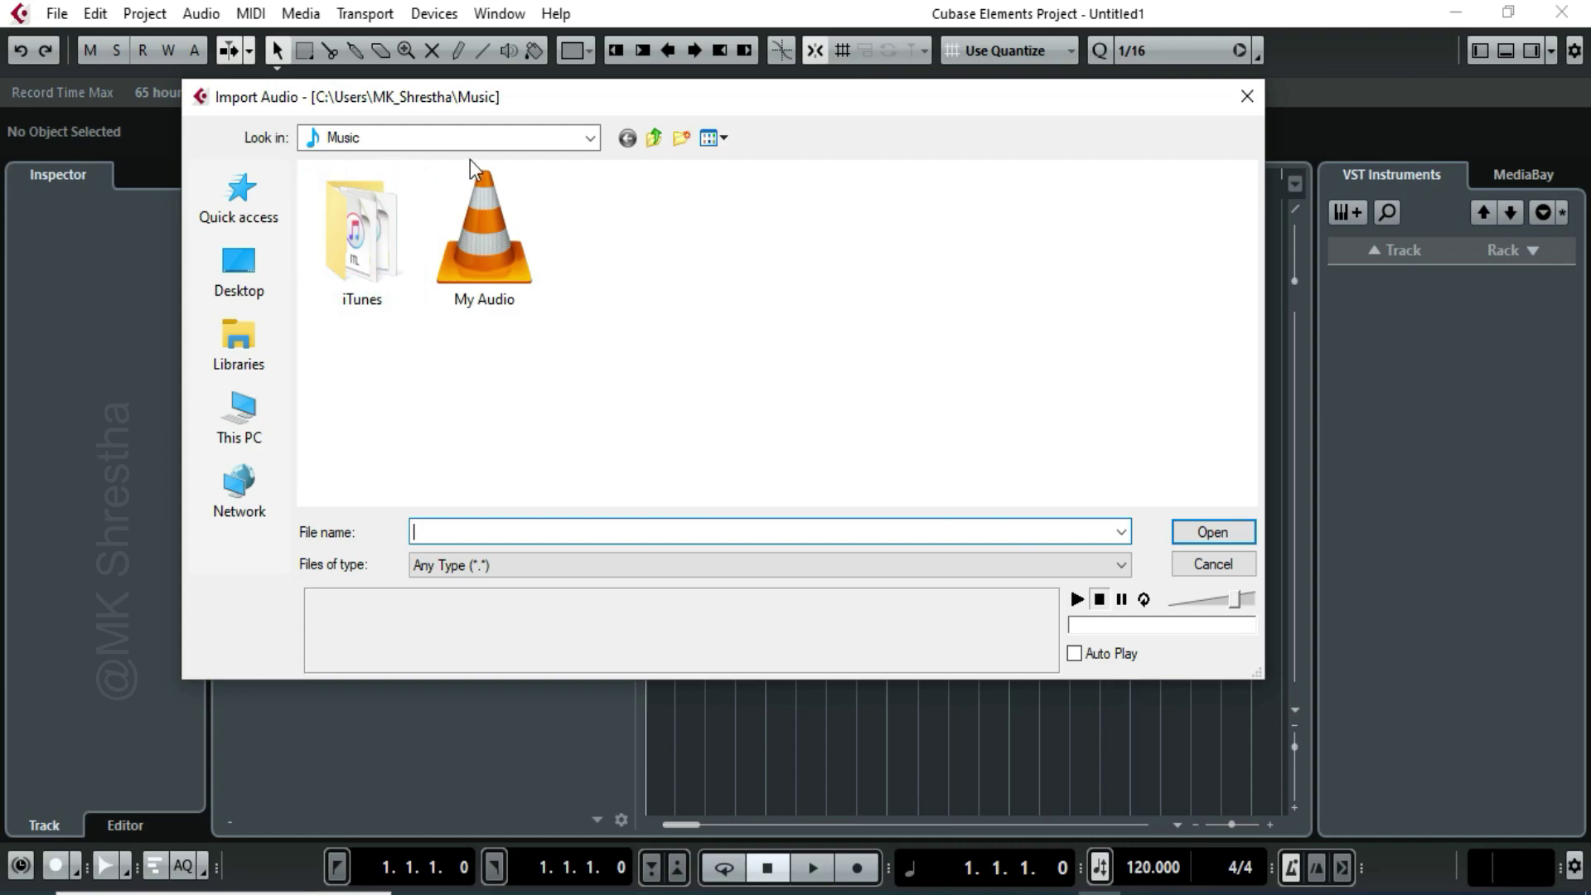
left_click(497, 267)
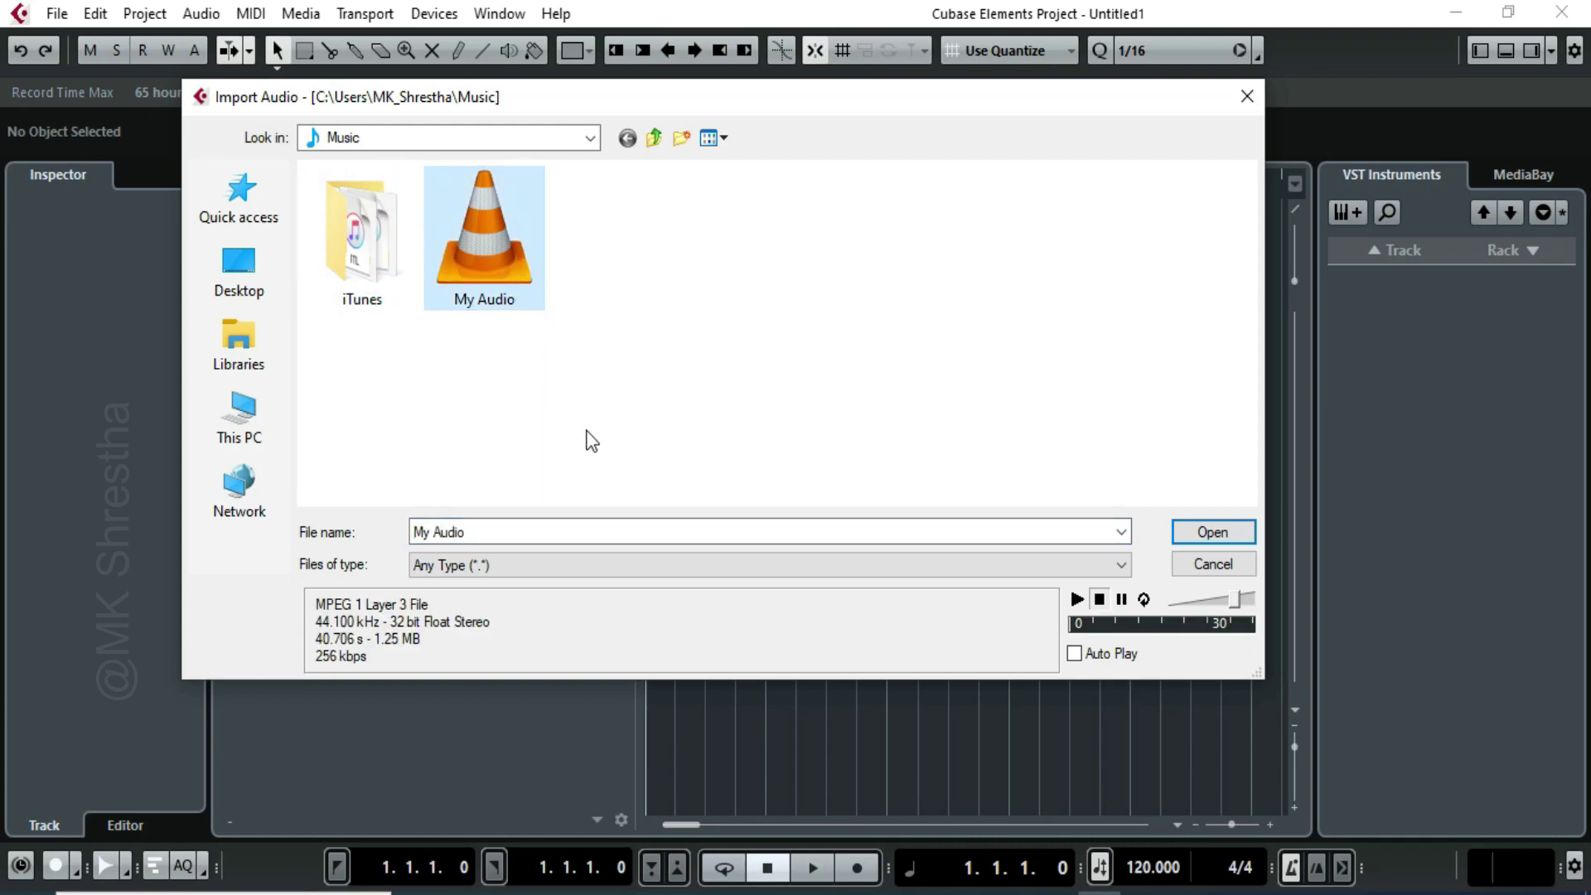
left_click(1214, 534)
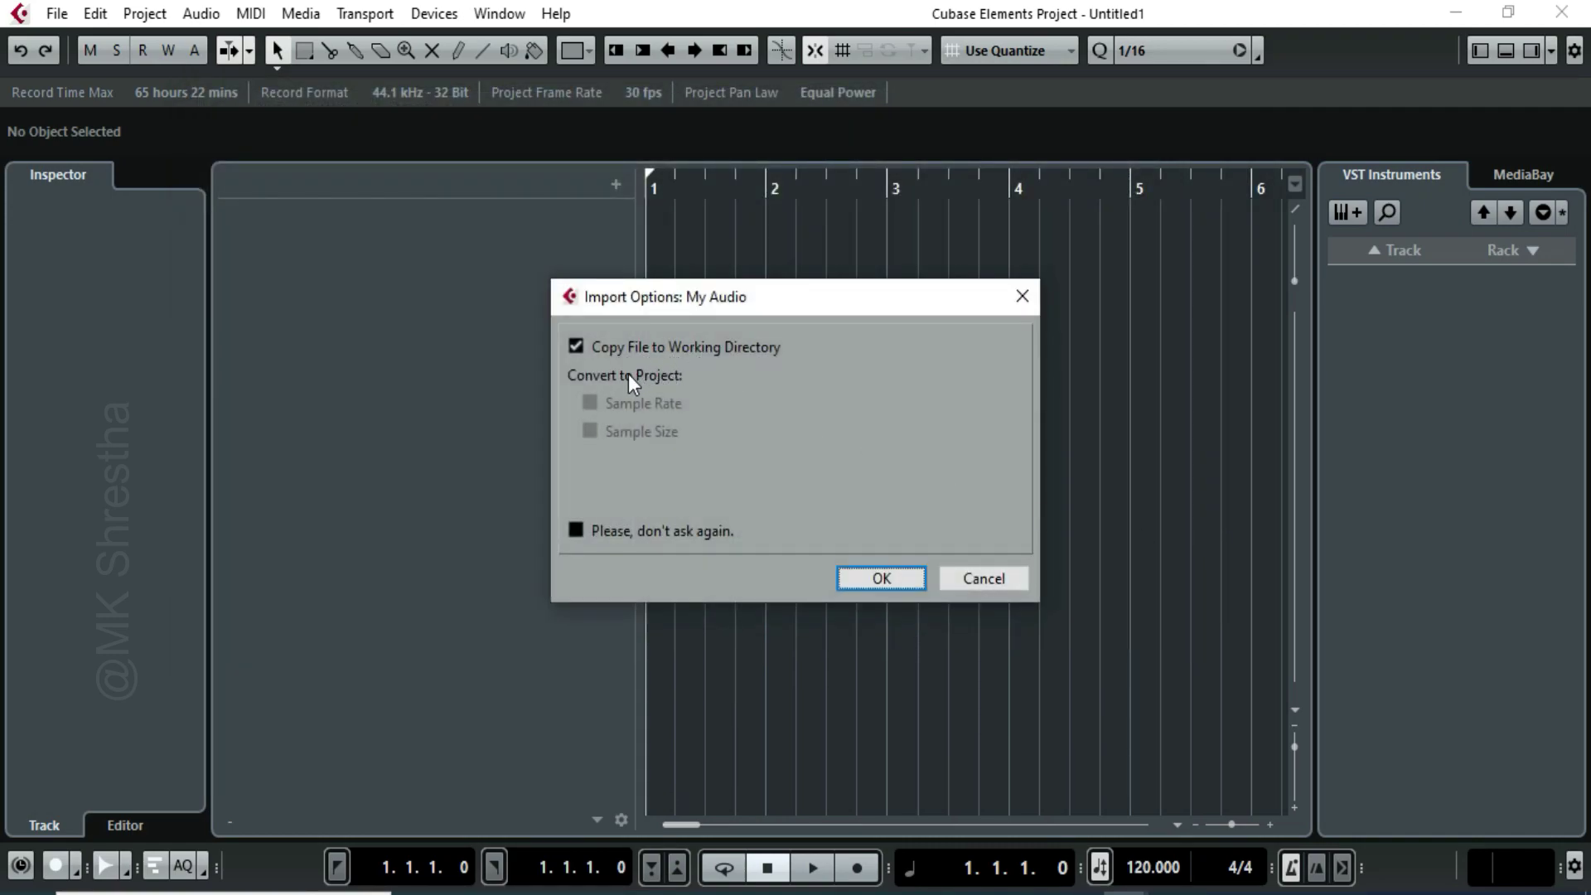
left_click(877, 578)
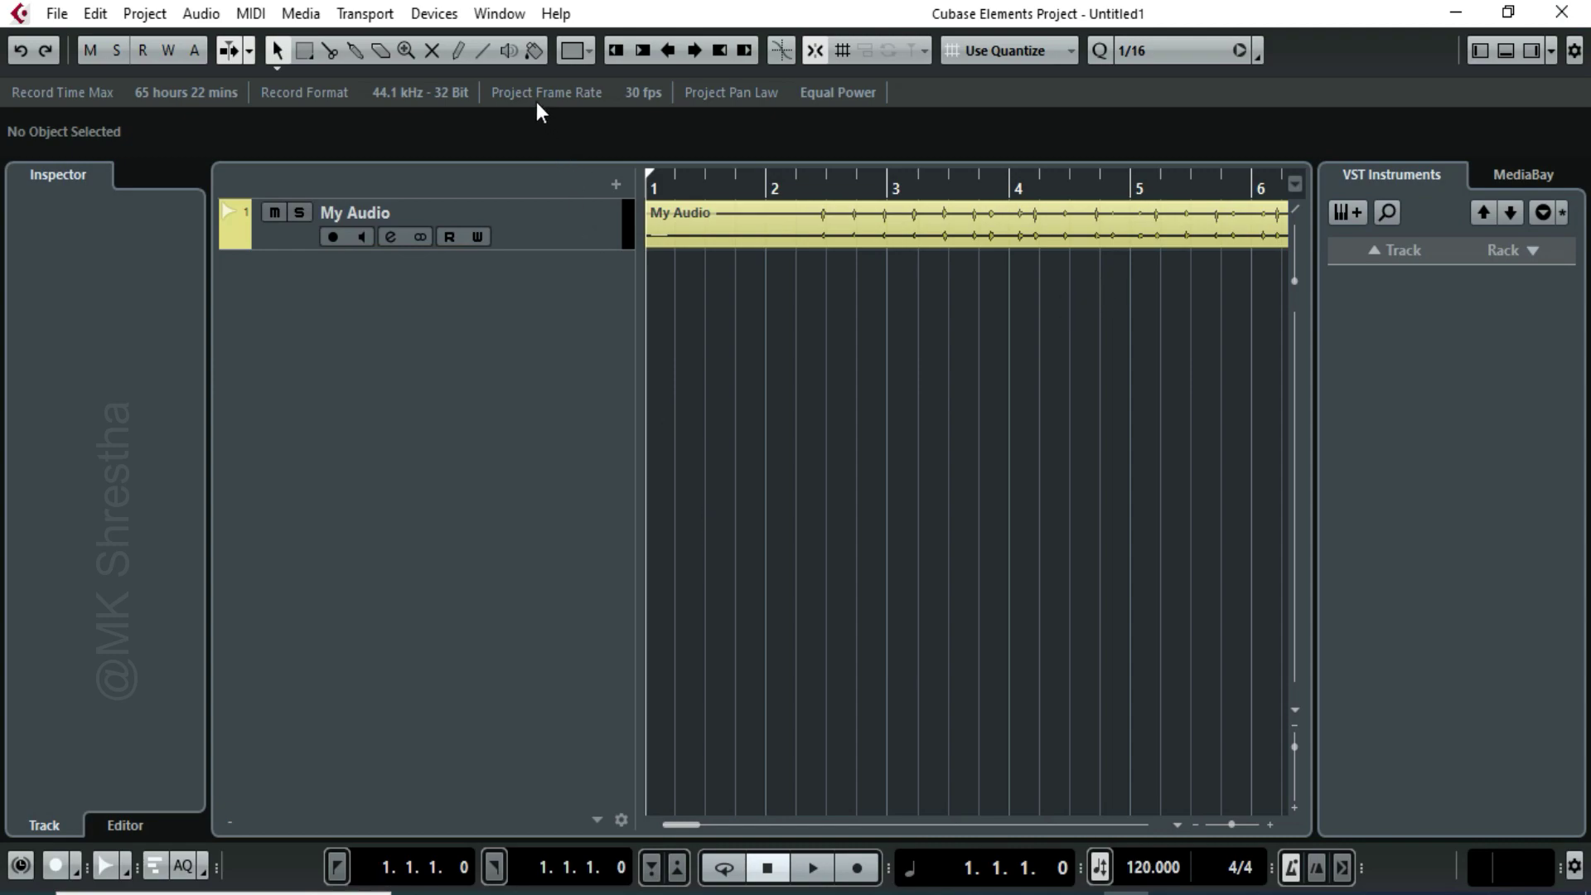
Show the floating transport panel and move it down, clear of the middle of the project area
left_click(437, 15)
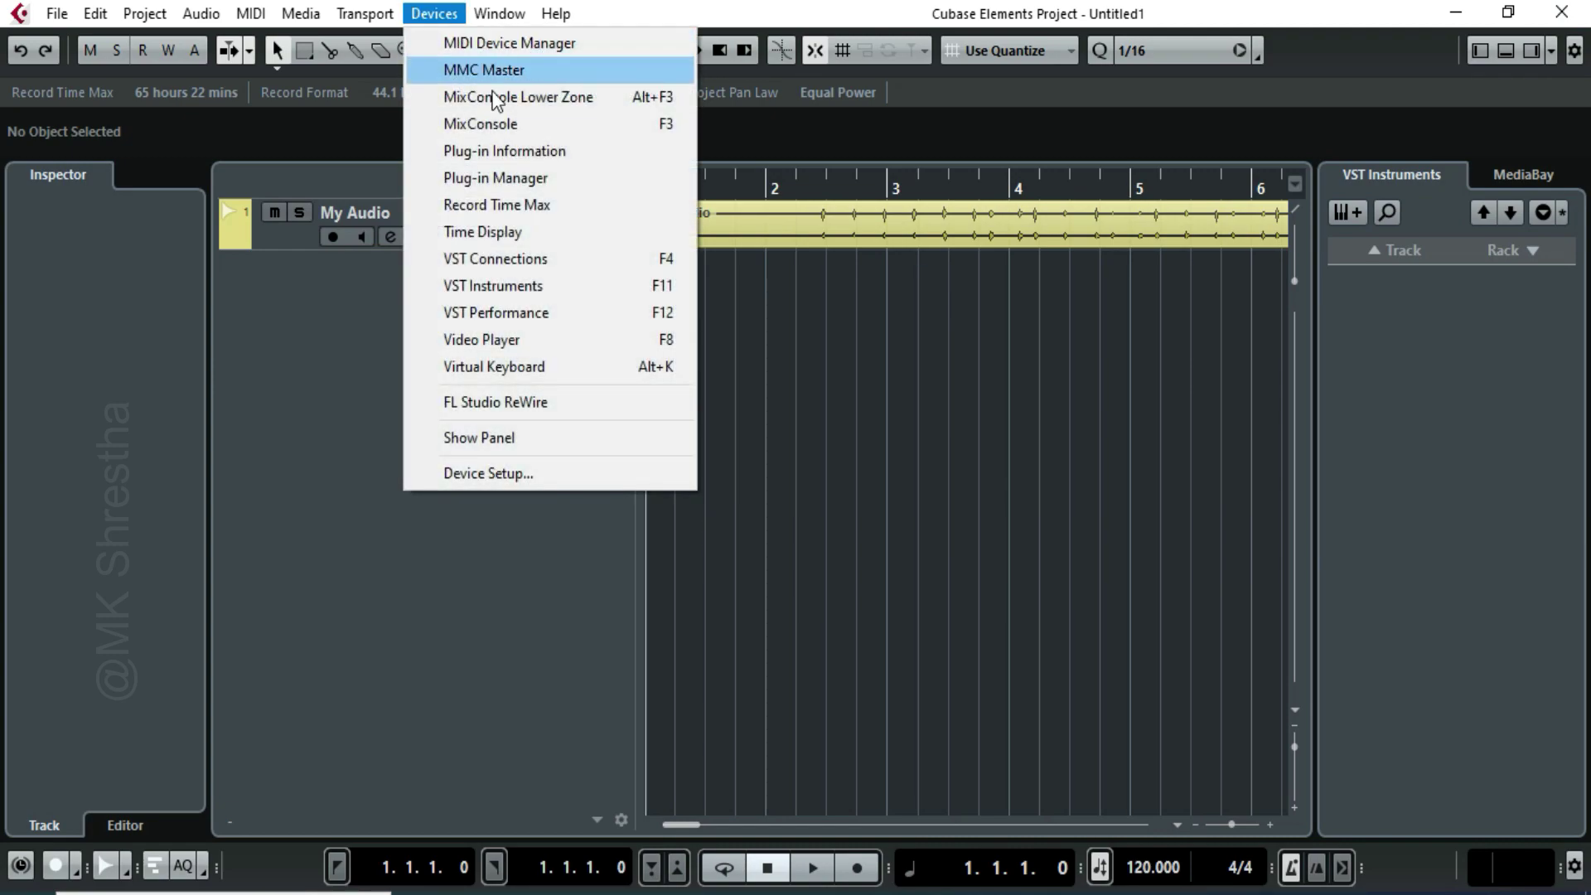
left_click(515, 366)
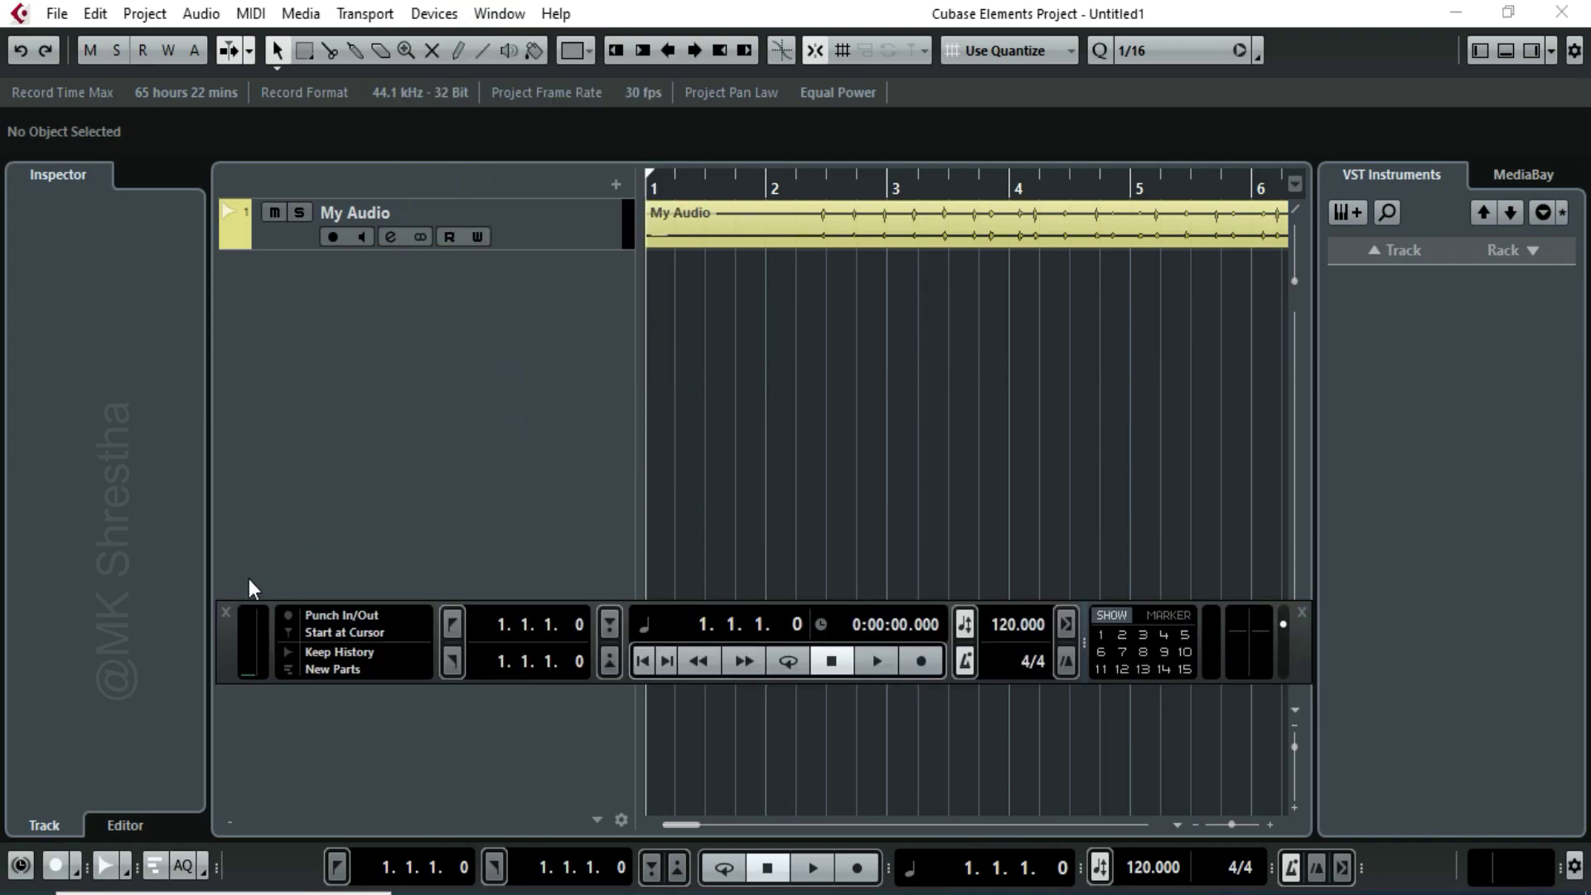
left_click_drag(231, 645, 251, 714)
Place the project cursor at 2.2.4.0, just before a beat in My Audio, and set the quantize value to 1/128
left_click(787, 189)
left_click(820, 189)
left_click_drag(820, 189, 821, 250)
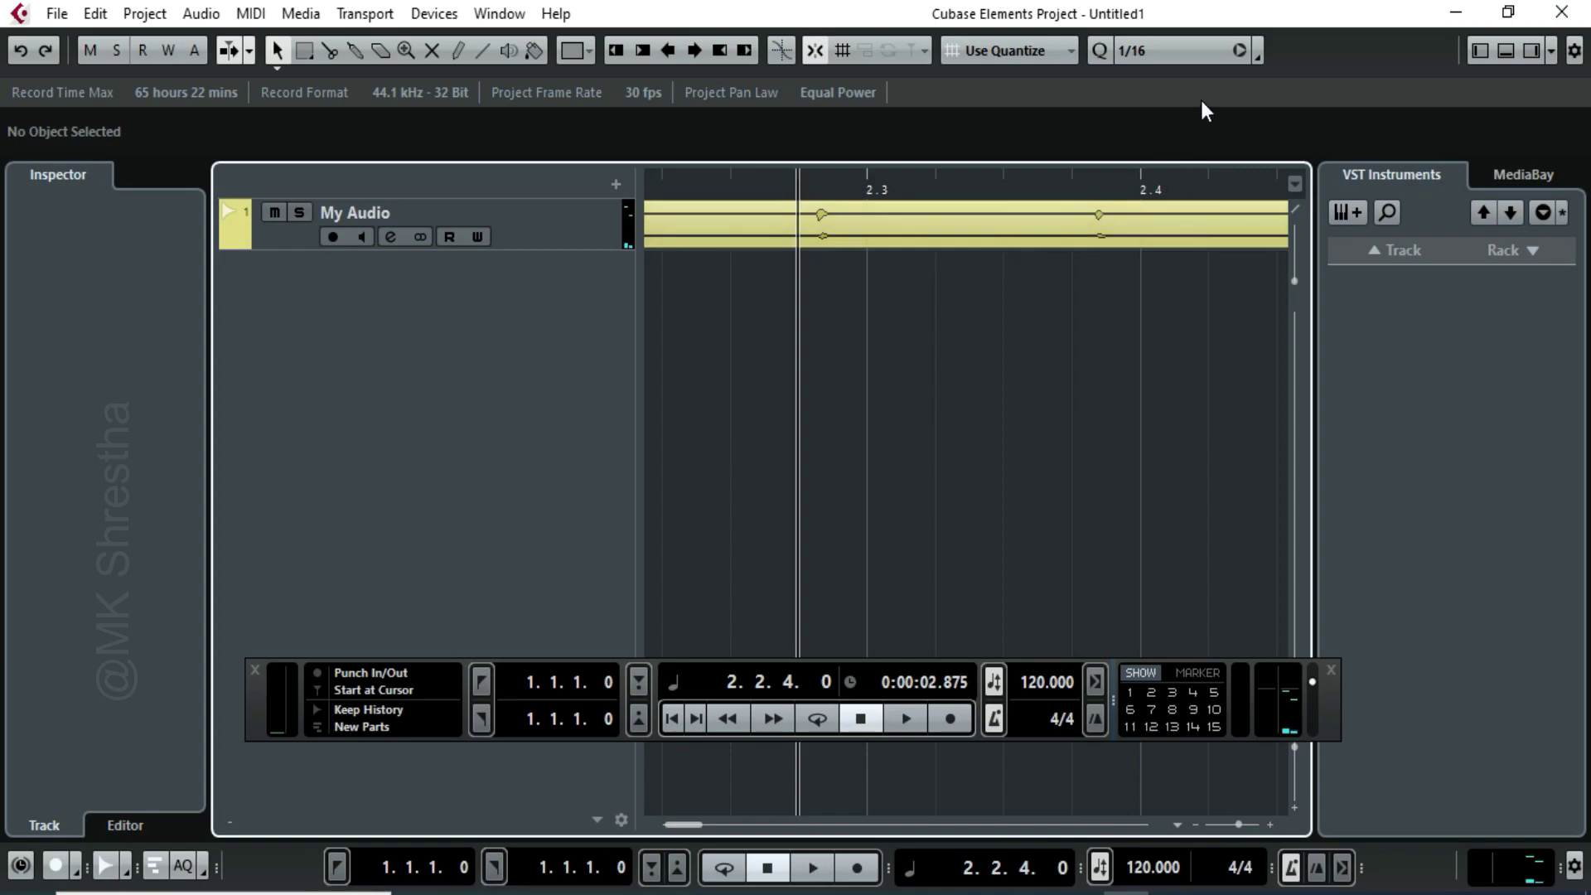
left_click(1176, 46)
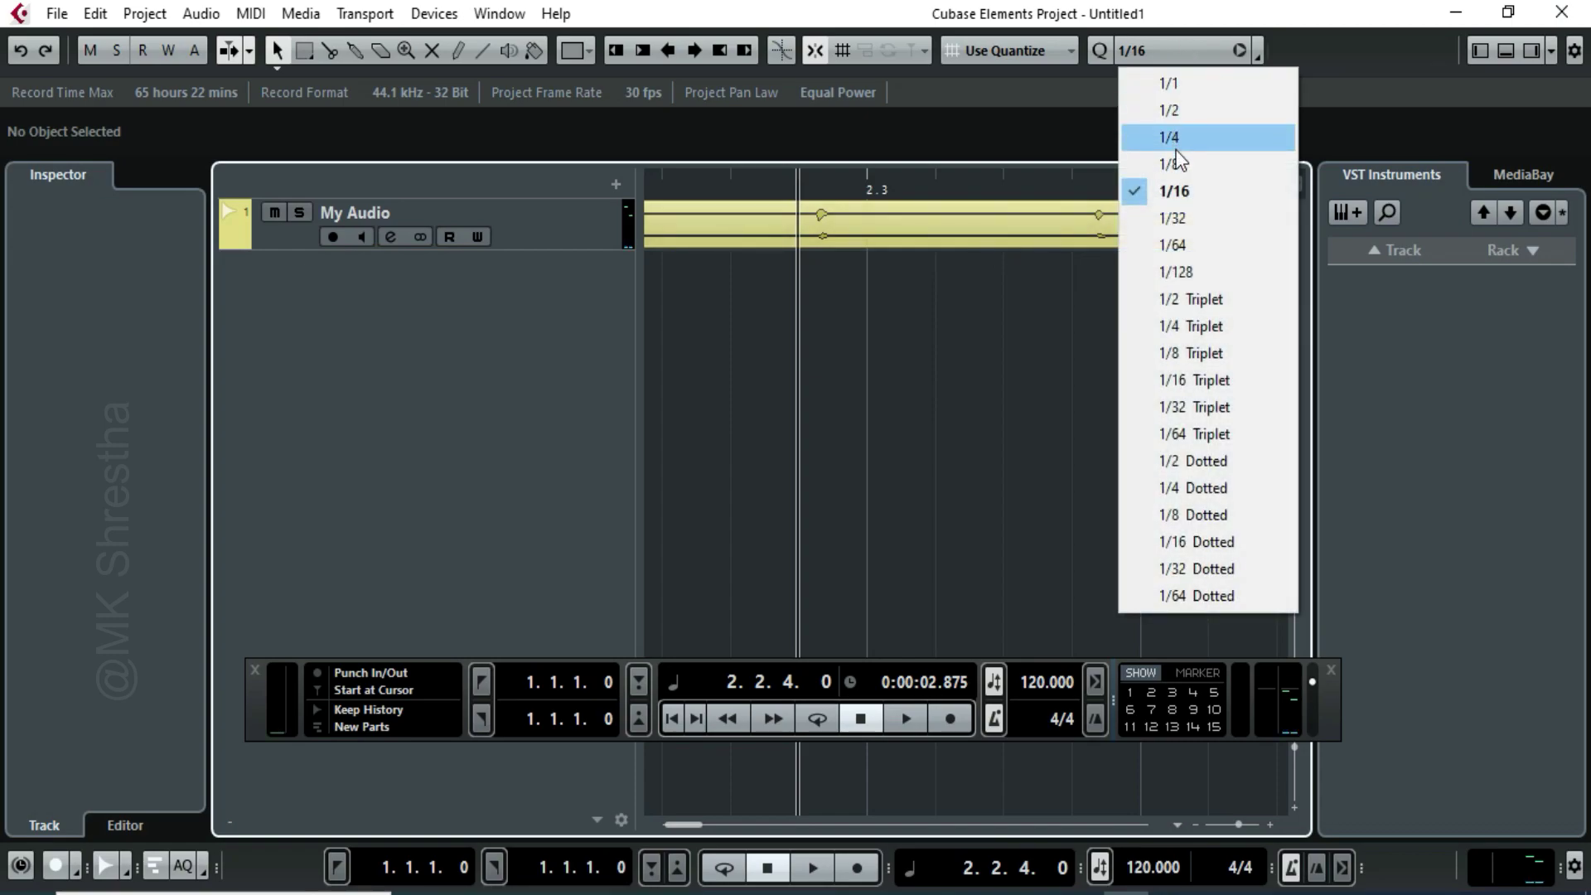
left_click(1177, 272)
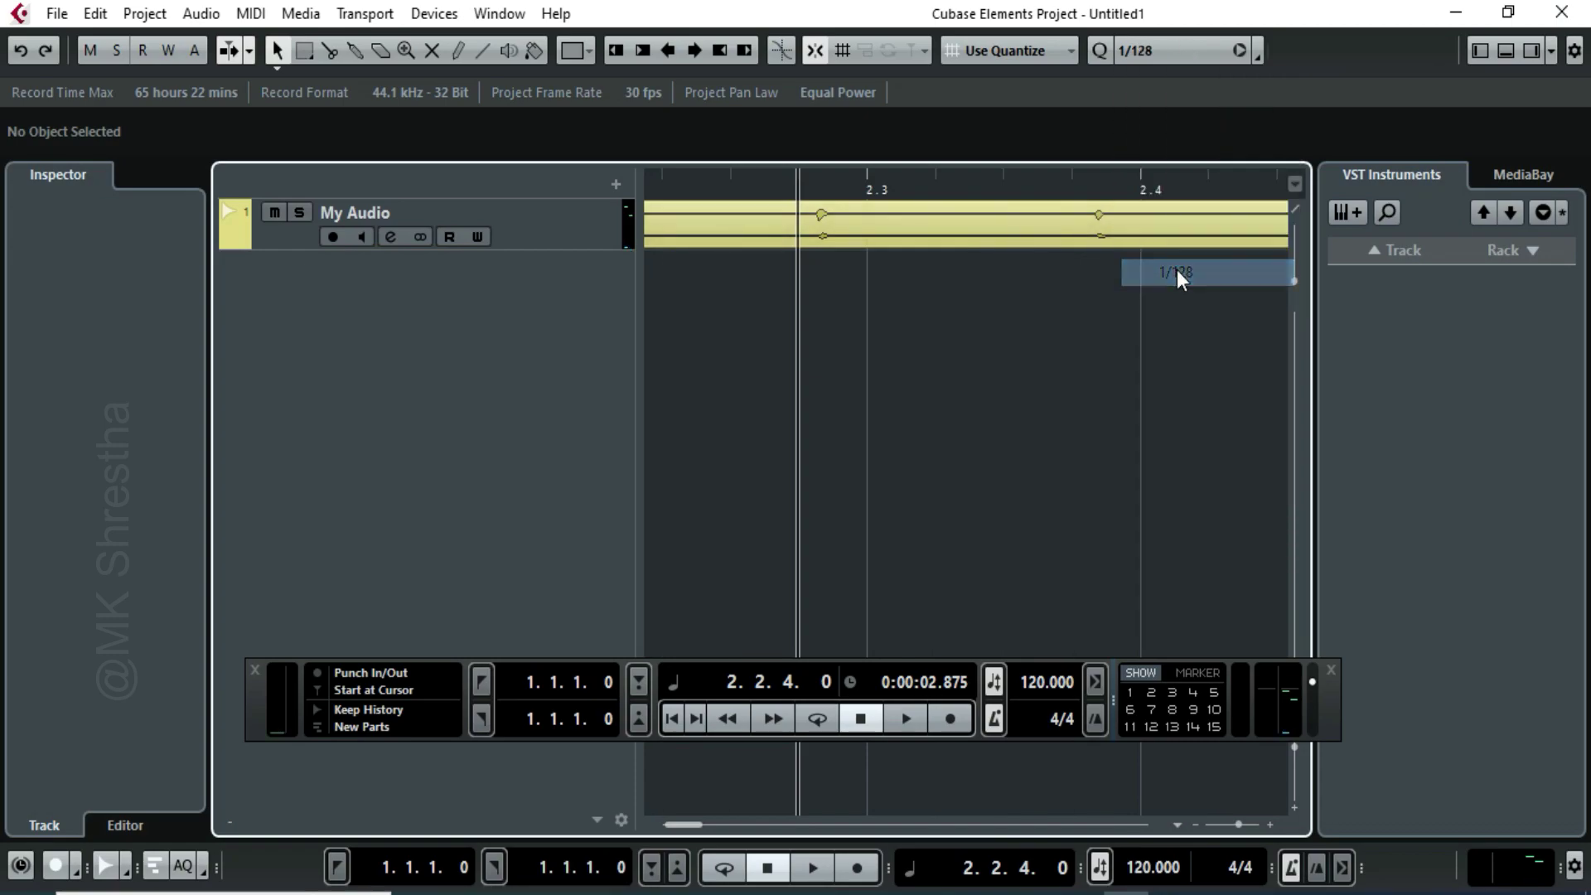
Fine-position the project cursor at 2.2.4.30 just before the beat's waveform and split the My Audio event there
left_click_drag(813, 181, 901, 251)
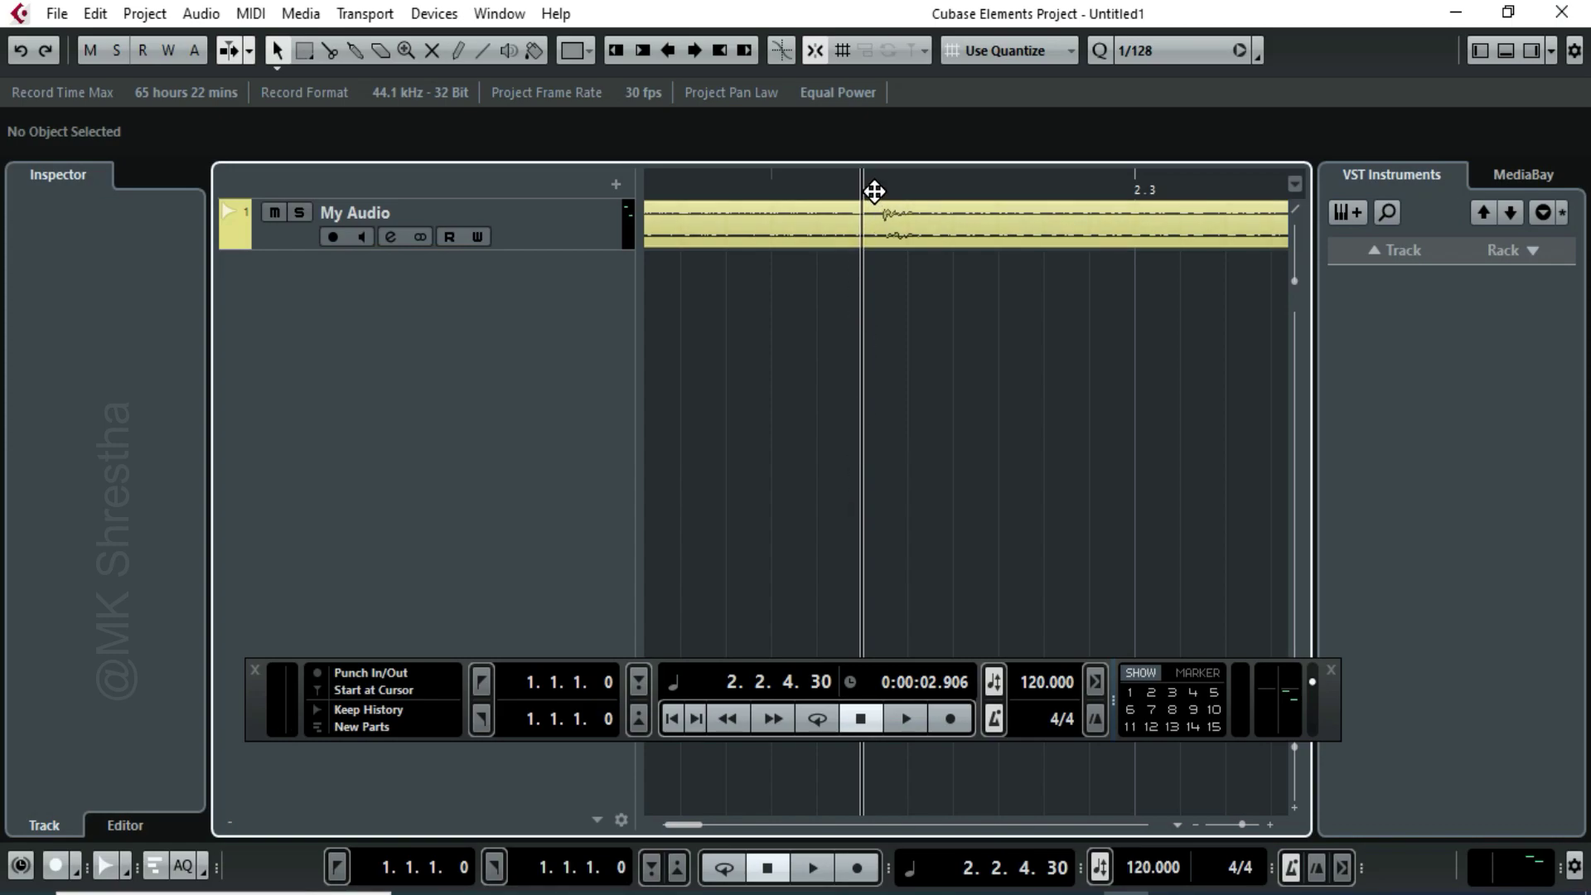
left_click_drag(885, 191, 873, 184)
right_click(882, 232)
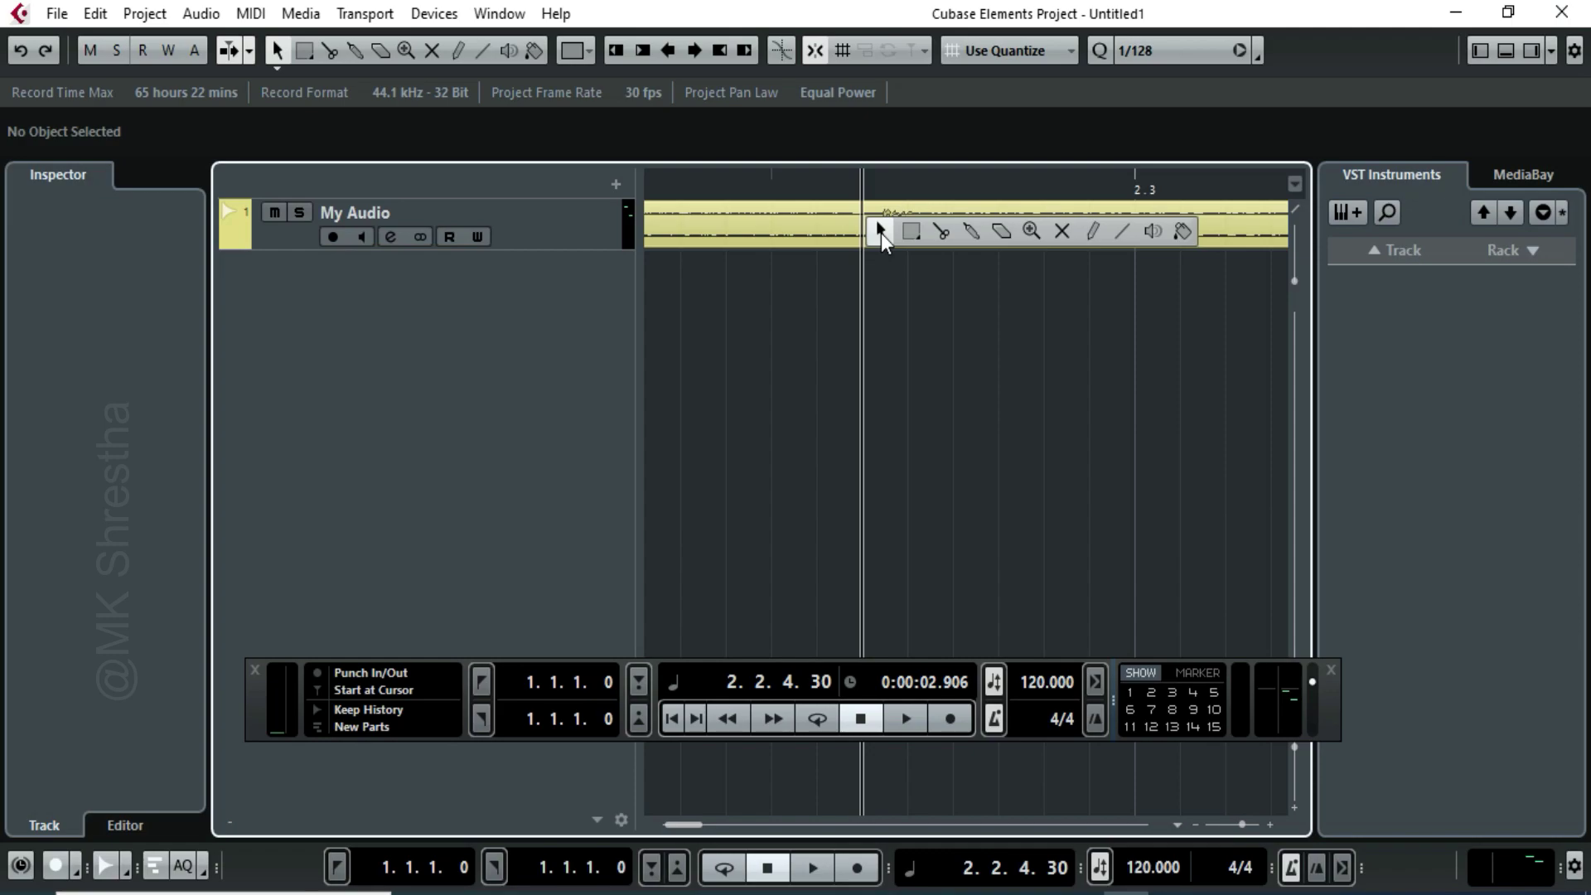
left_click(943, 232)
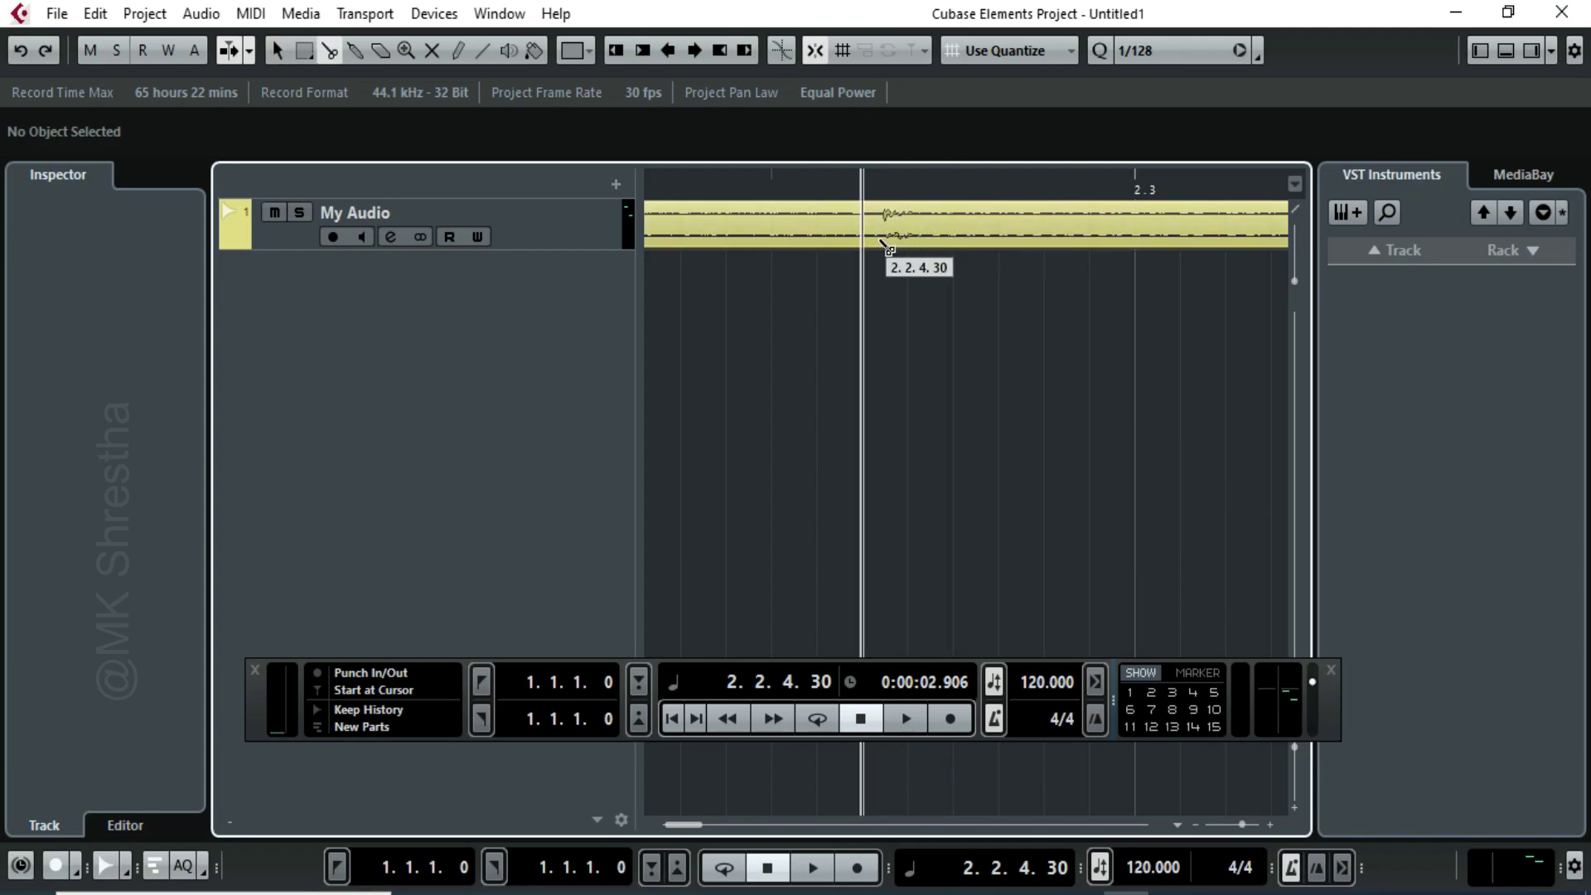
left_click(881, 232)
Delete the part of the My Audio event before the split, from bar 1 to 2.2.4.30
right_click(871, 220)
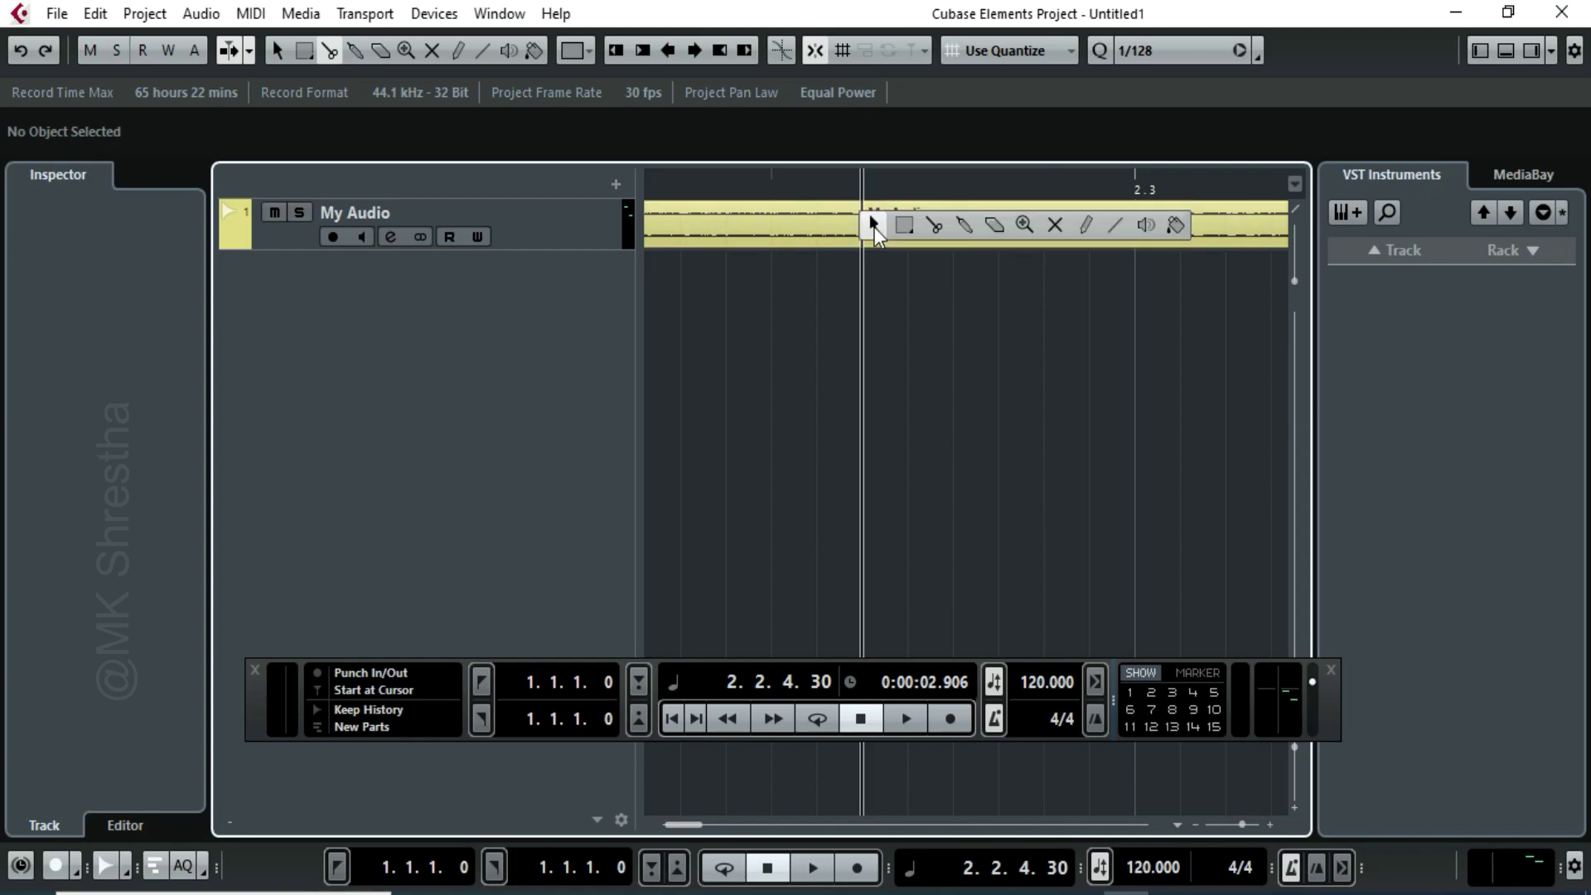
left_click(883, 221)
left_click_drag(881, 193, 884, 102)
left_click(807, 222)
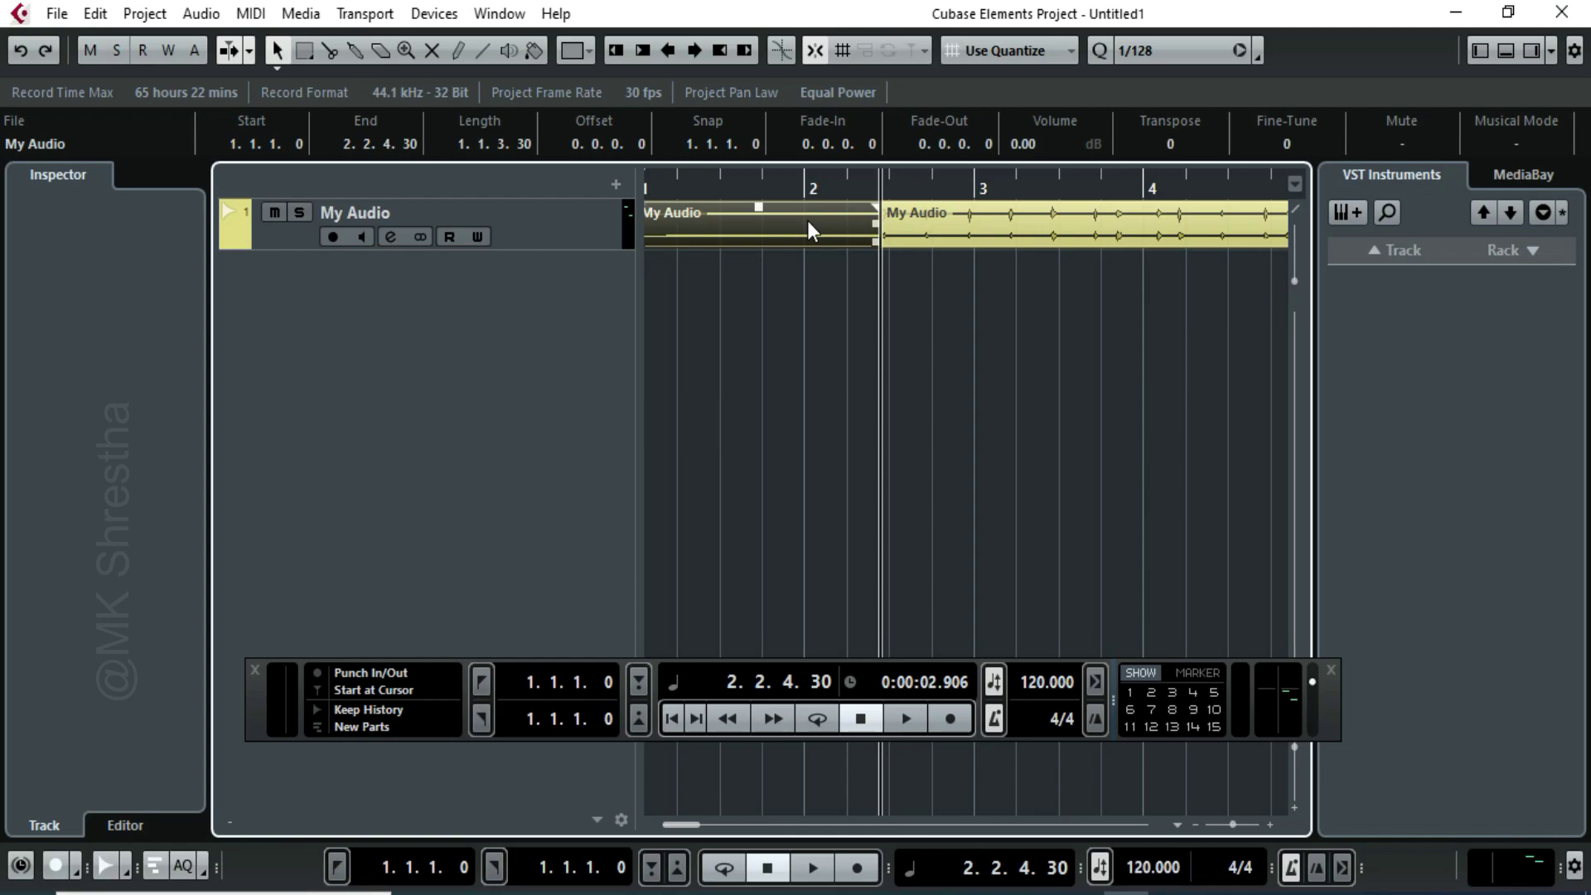
key("Delete")
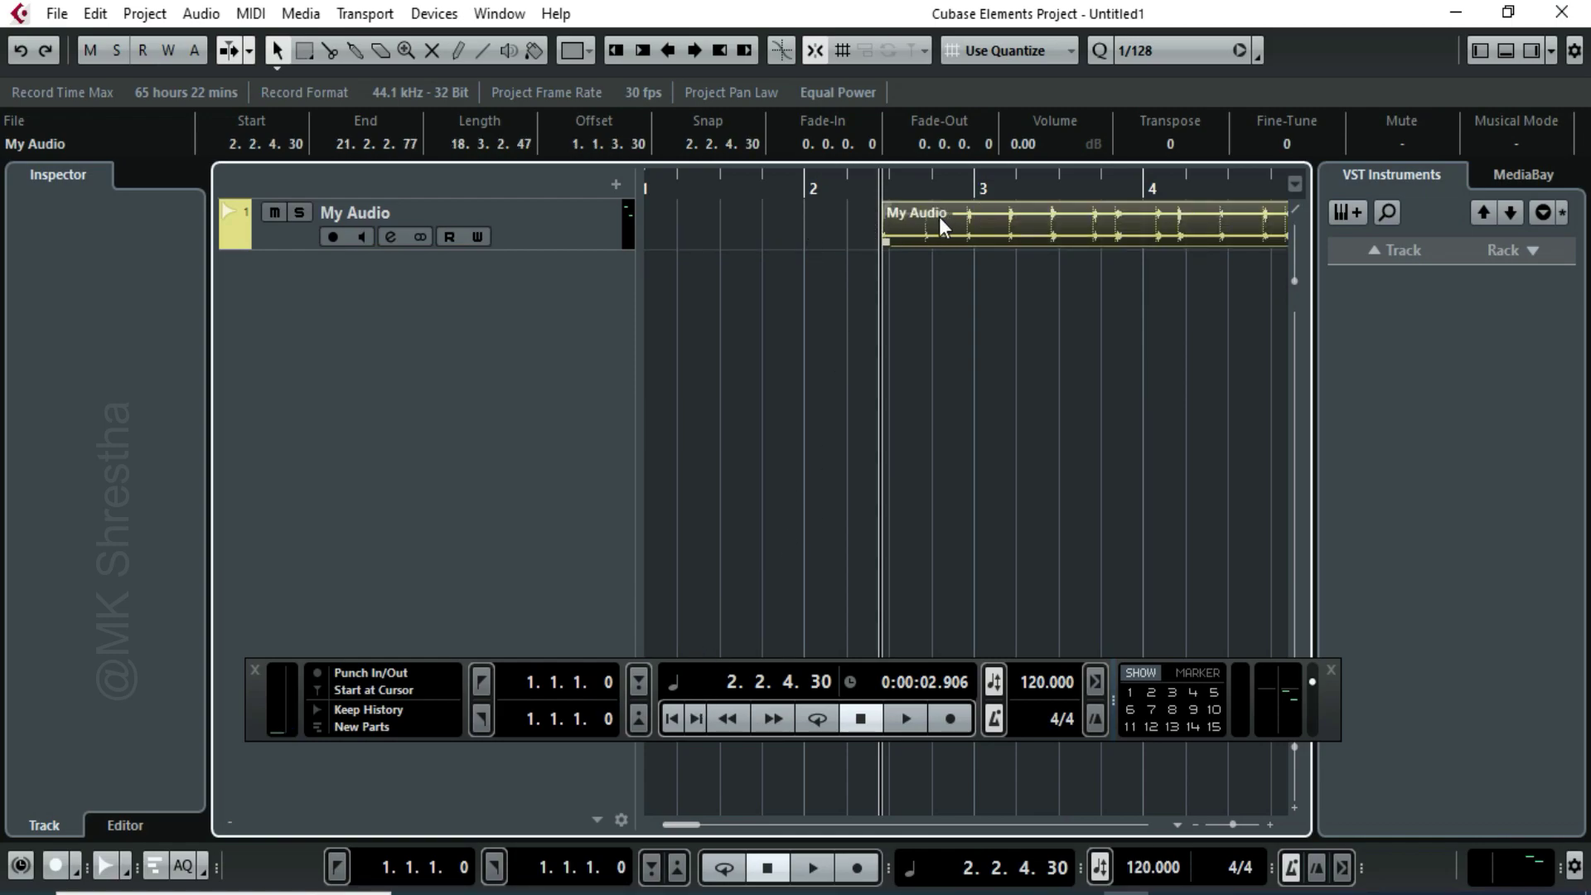
Set the quantize value to 1/16 and move the remaining My Audio event so it starts exactly at bar 2
mouse_move(937, 217)
left_mouse_down()
mouse_move(878, 222)
mouse_move(958, 229)
left_mouse_up()
left_click(1149, 48)
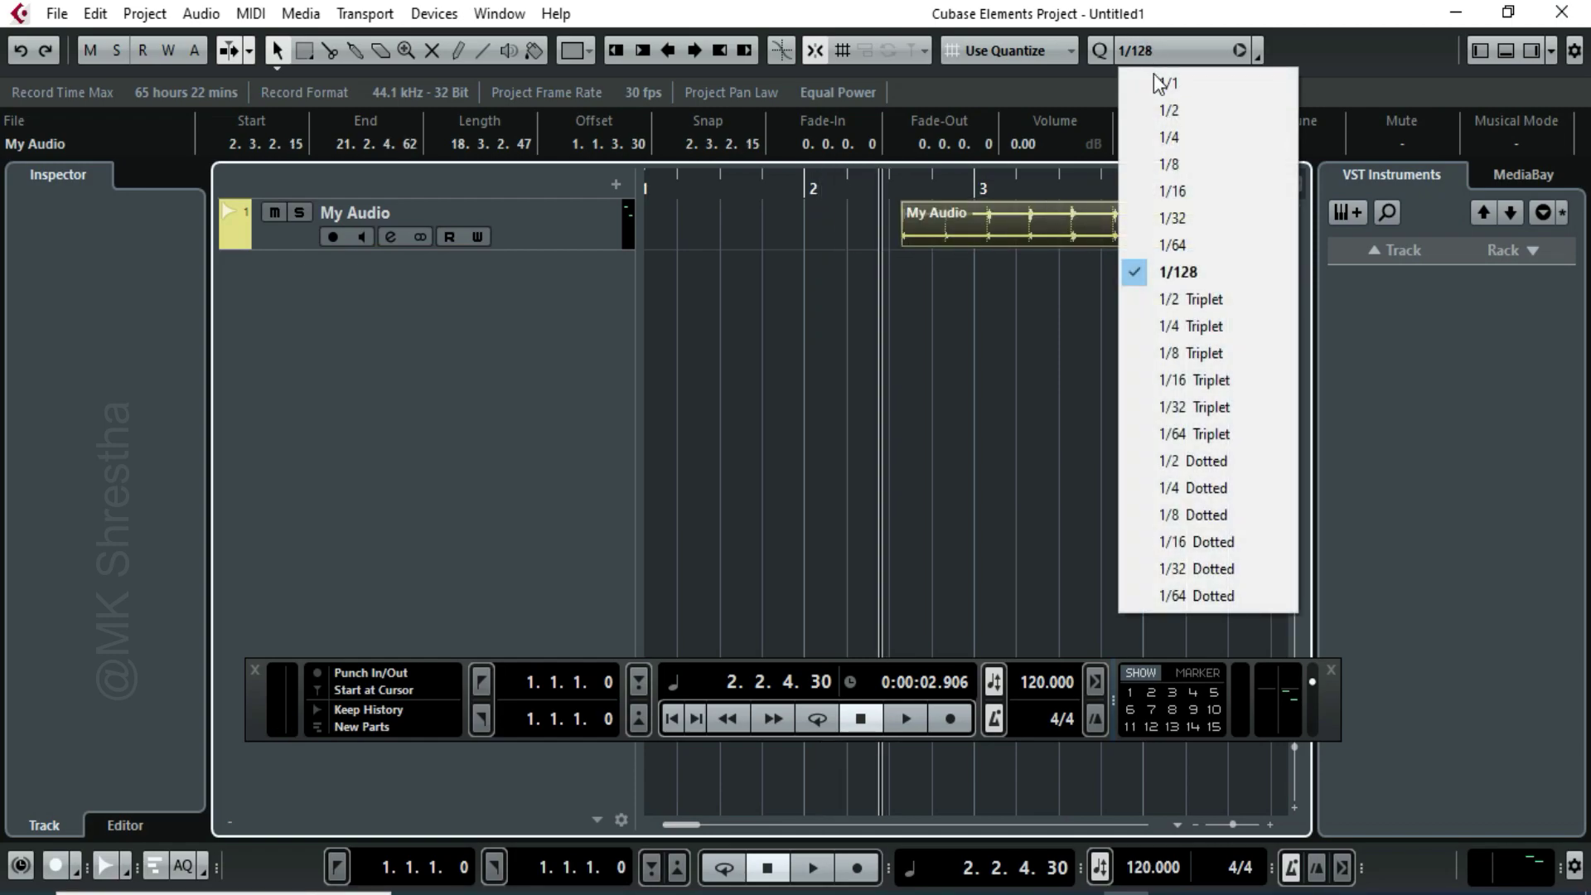
left_click(1170, 190)
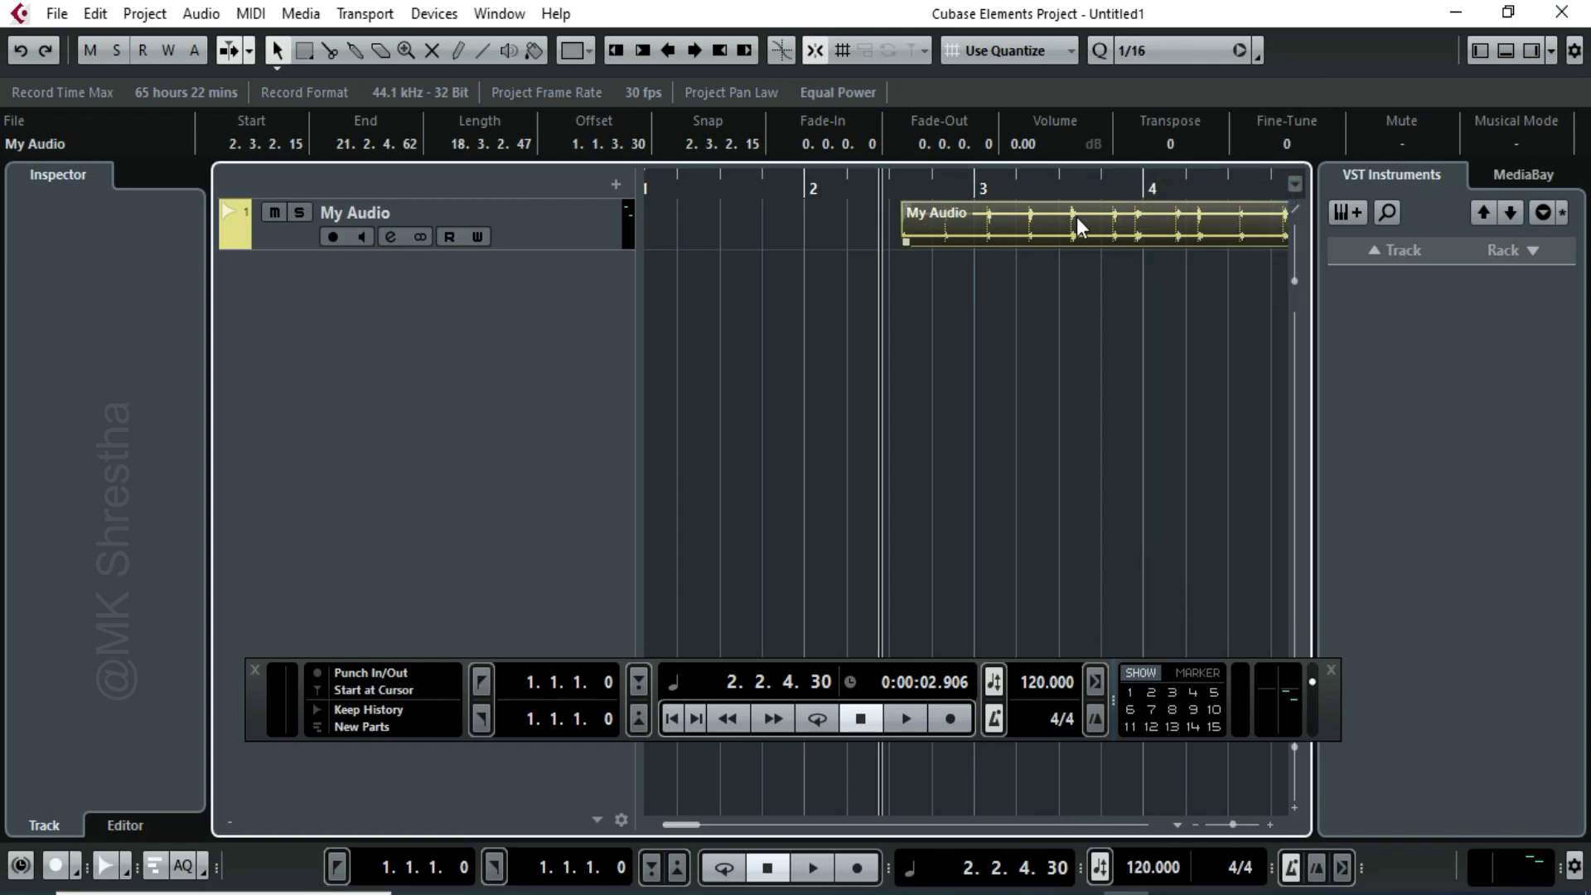
left_click_drag(969, 234, 870, 240)
left_click(976, 379)
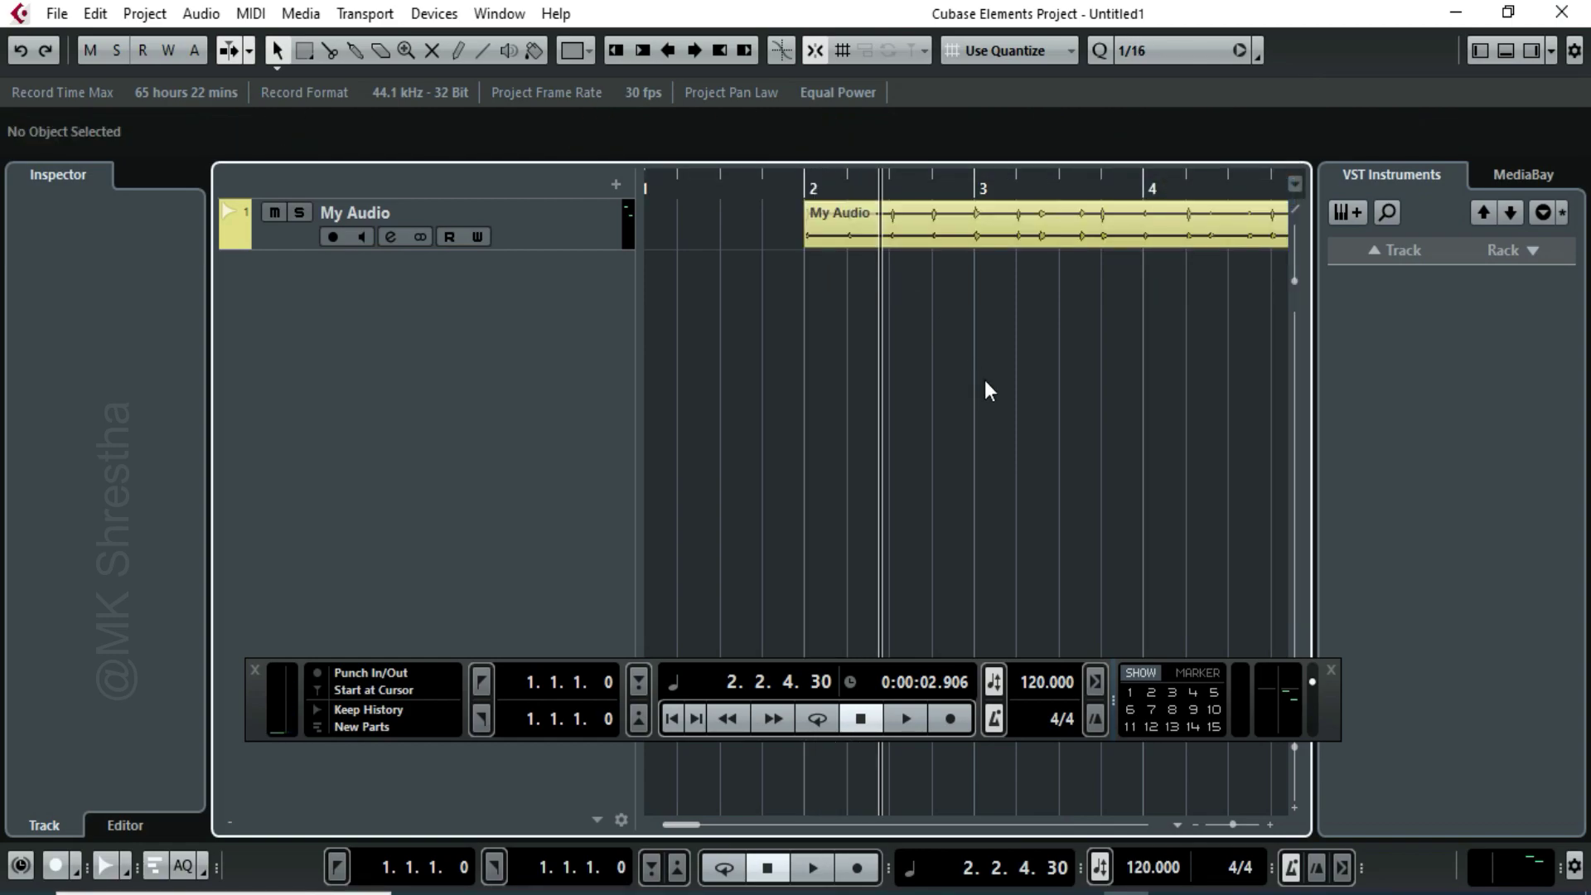
Play the project from the beginning to check the audio's timing, stop it and return to the start
left_click(671, 719)
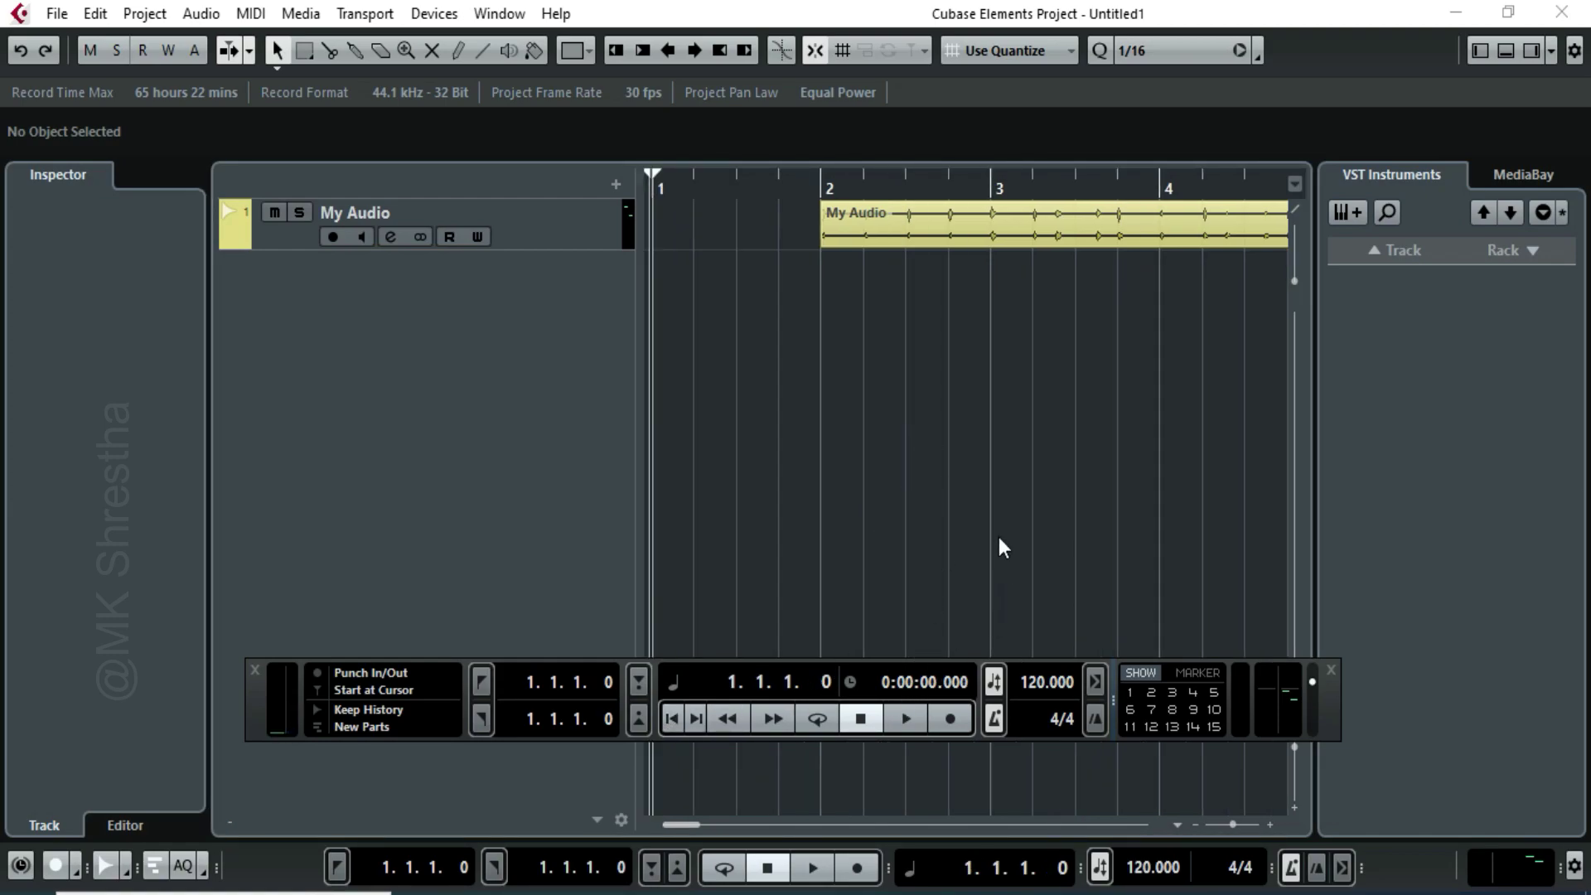
left_click(903, 717)
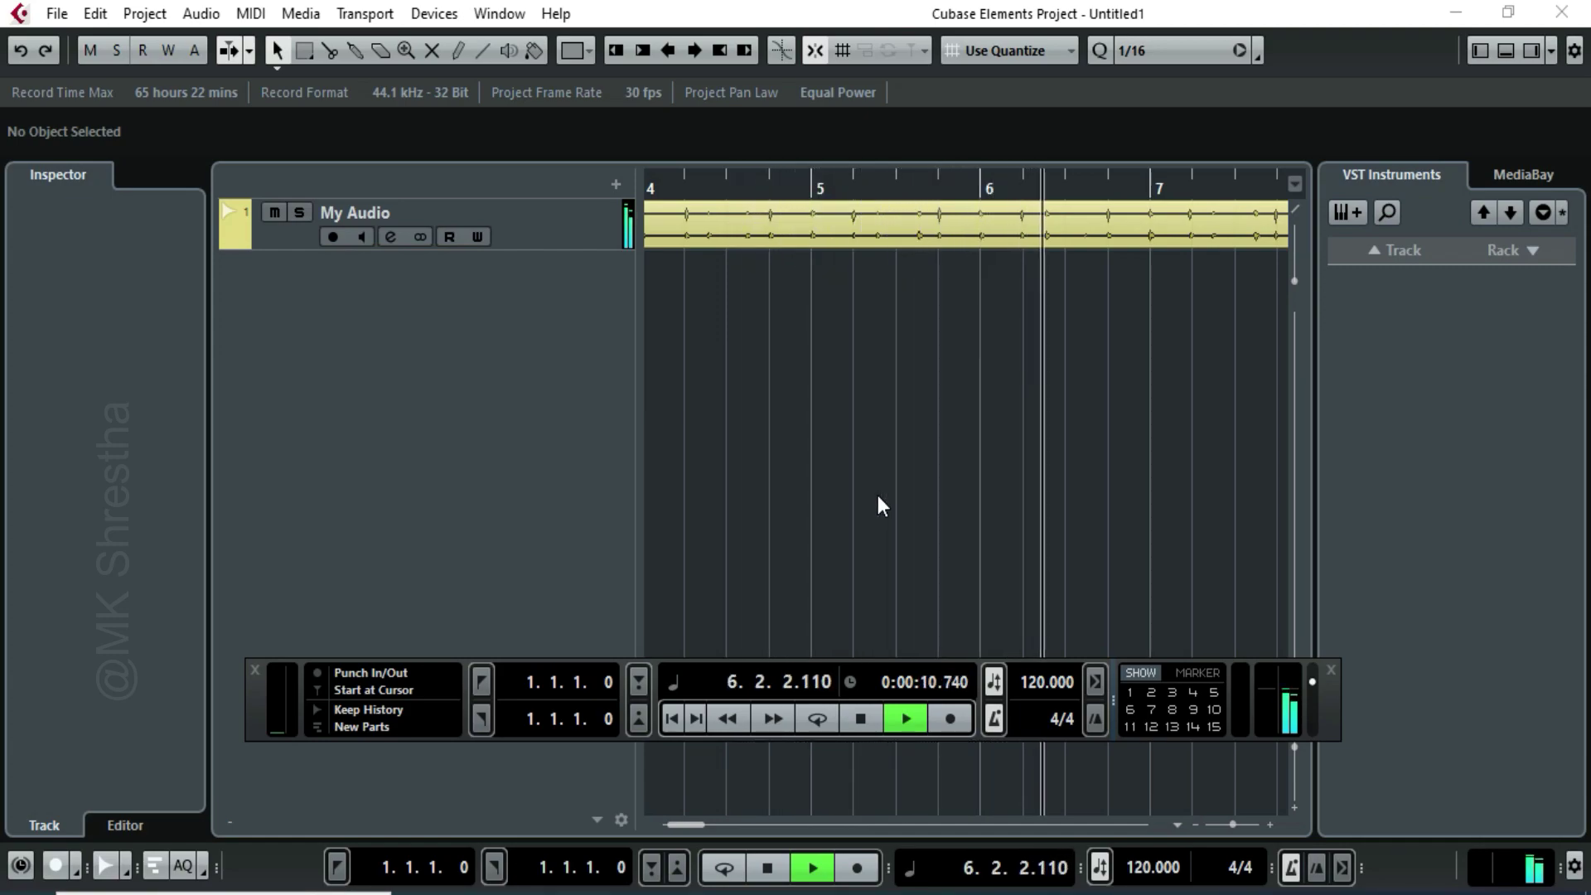
left_click(861, 717)
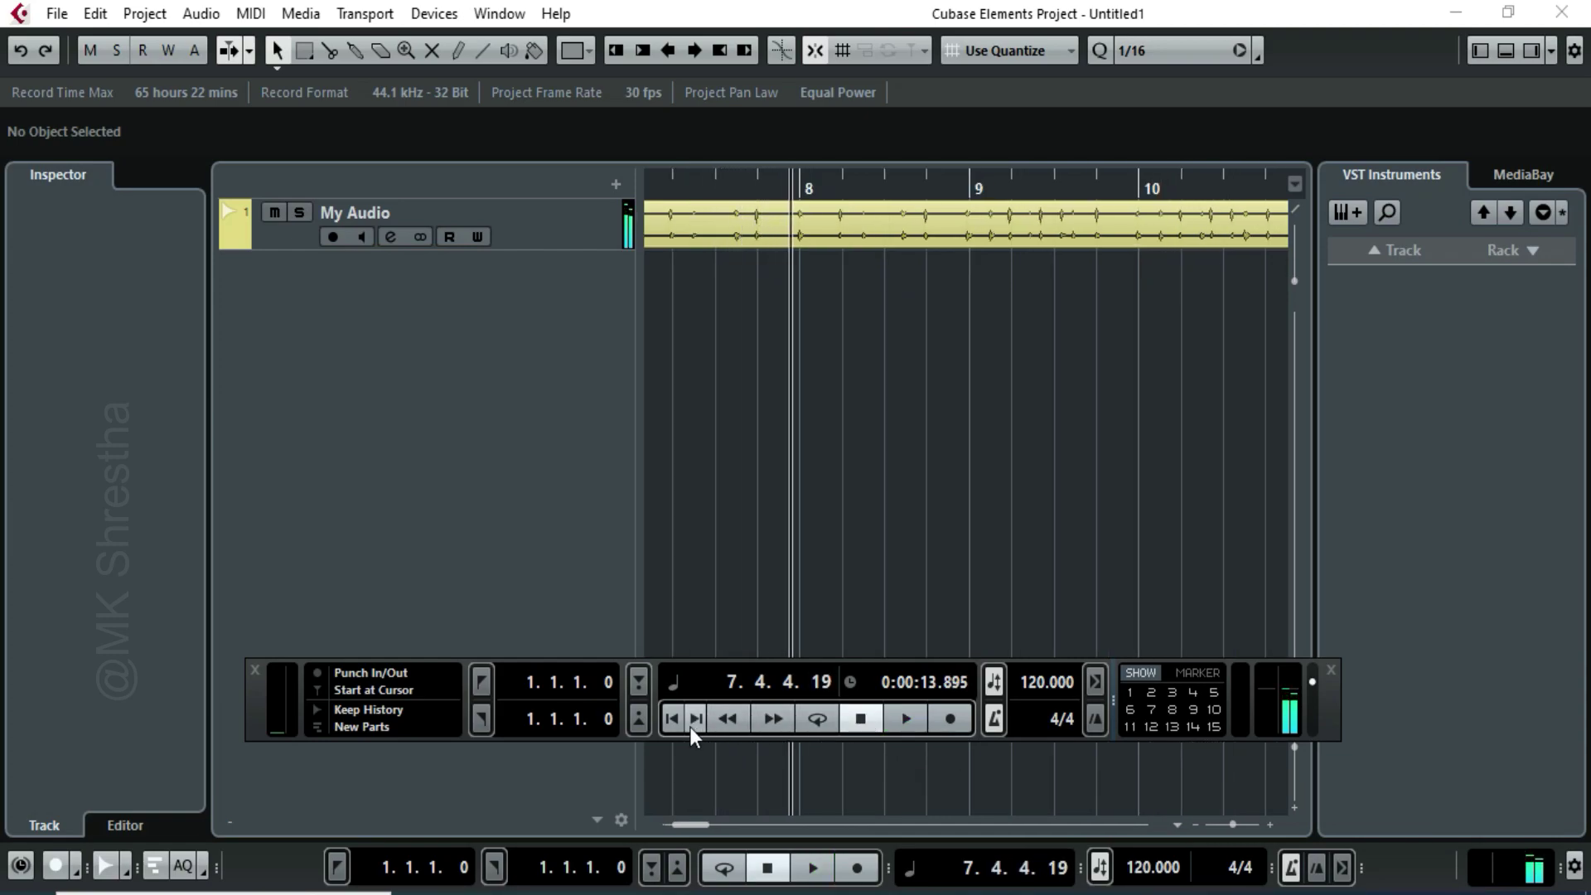
left_click(669, 719)
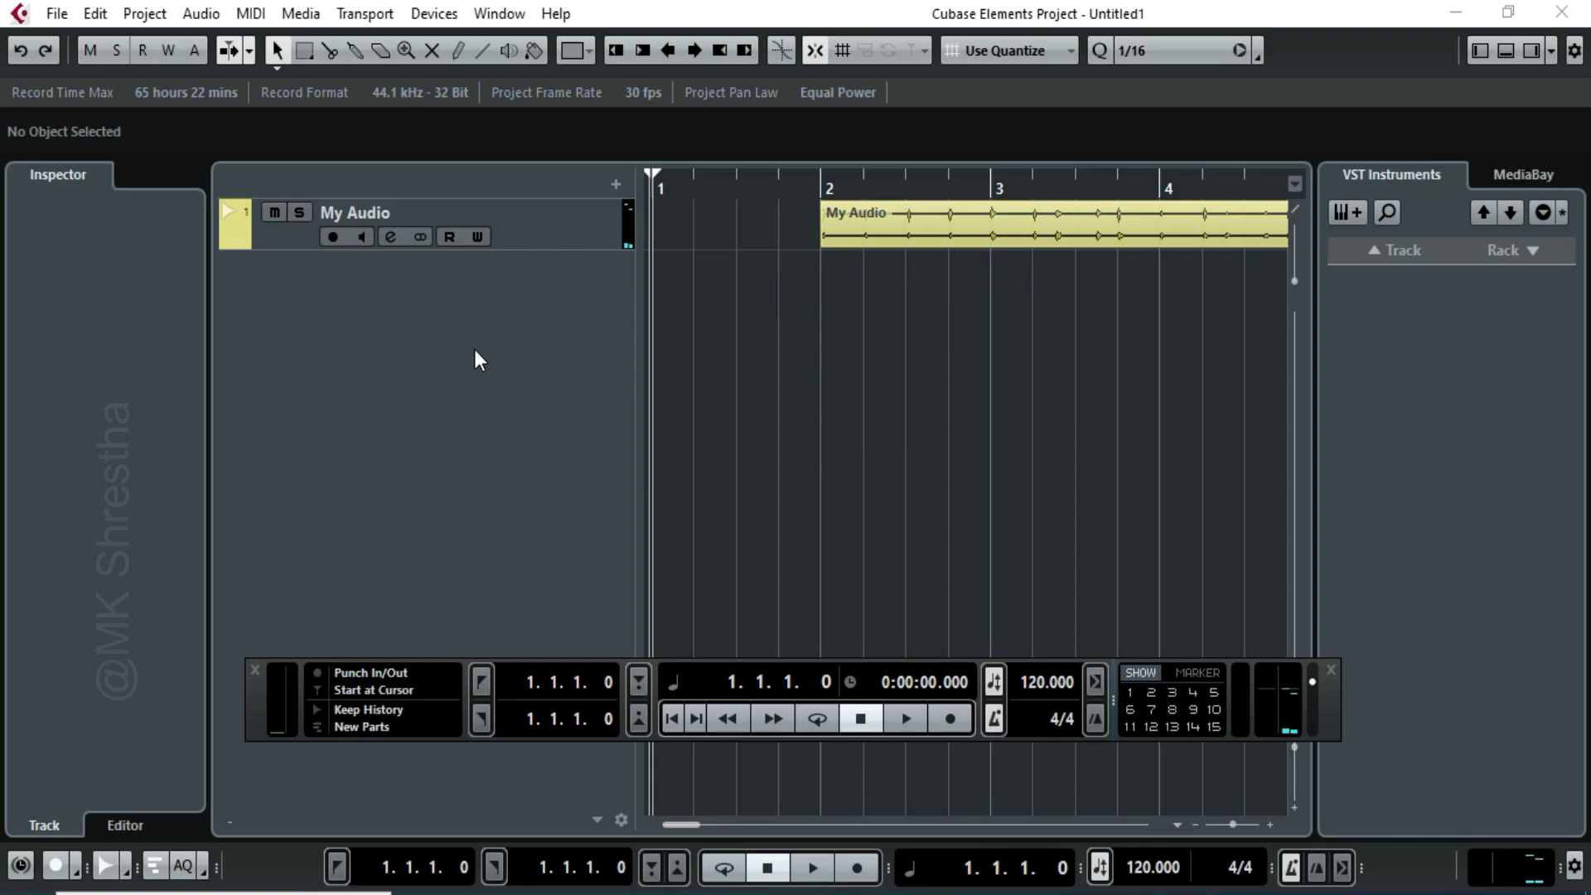
Add one MIDI track below the My Audio track
right_click(463, 287)
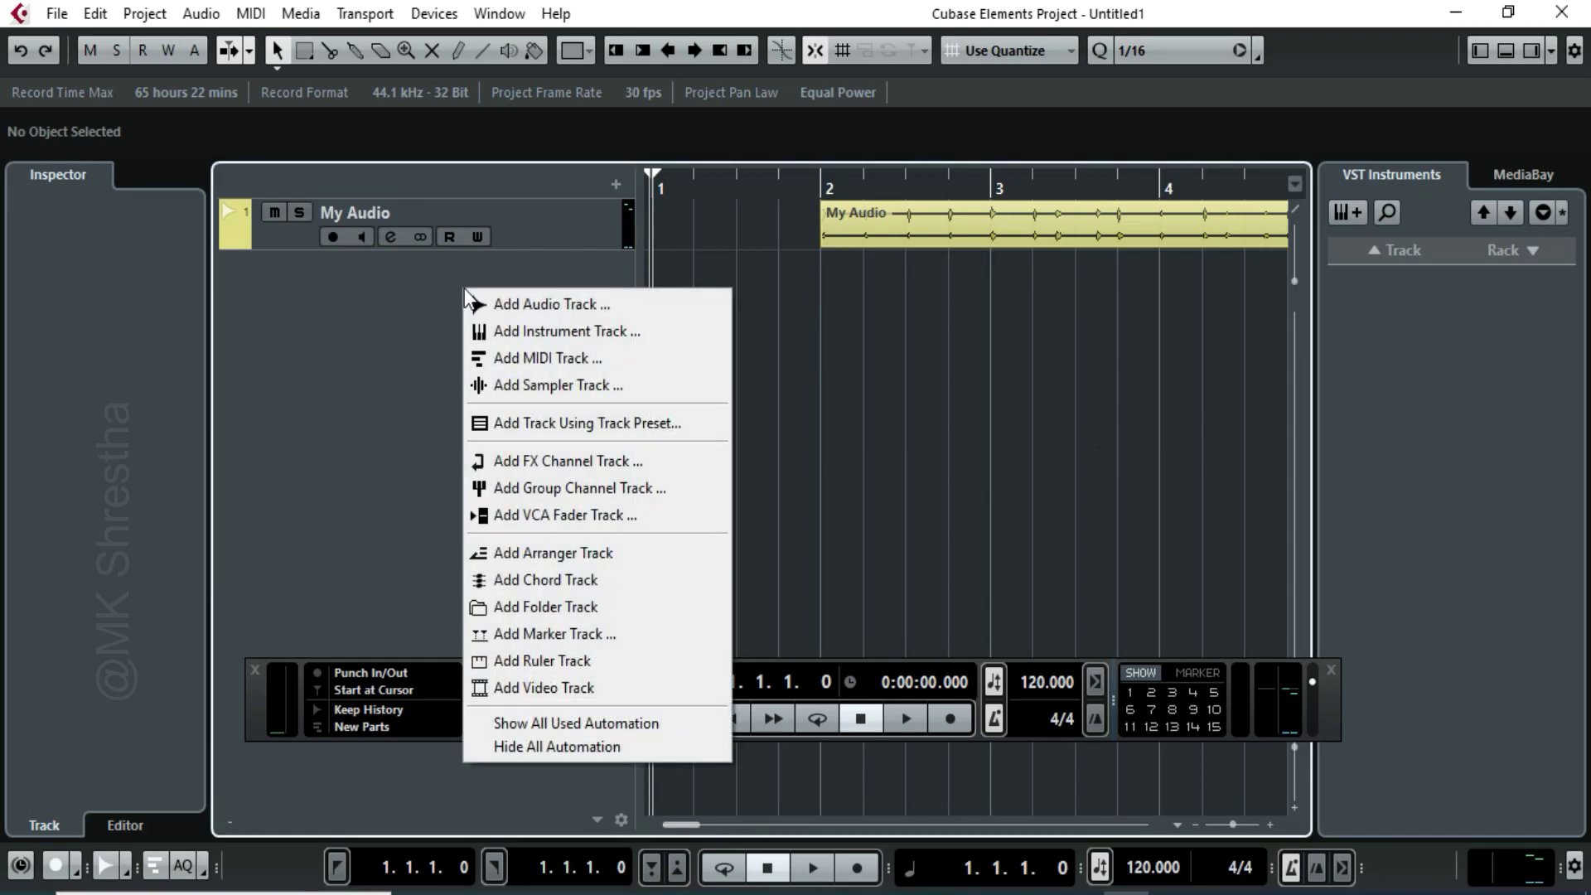
left_click(541, 358)
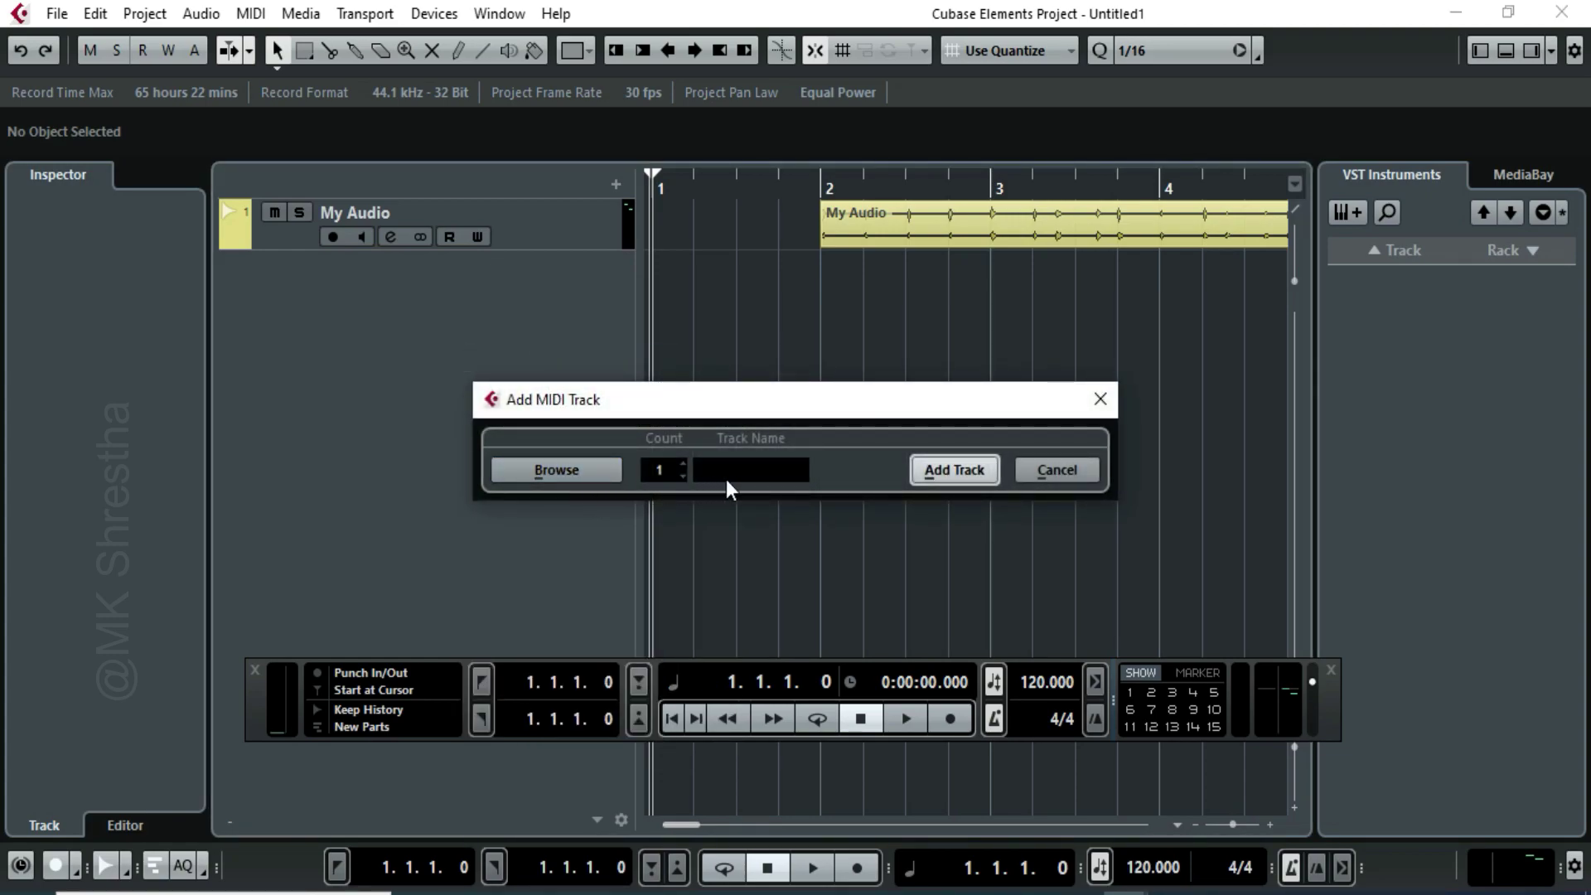
left_click(952, 470)
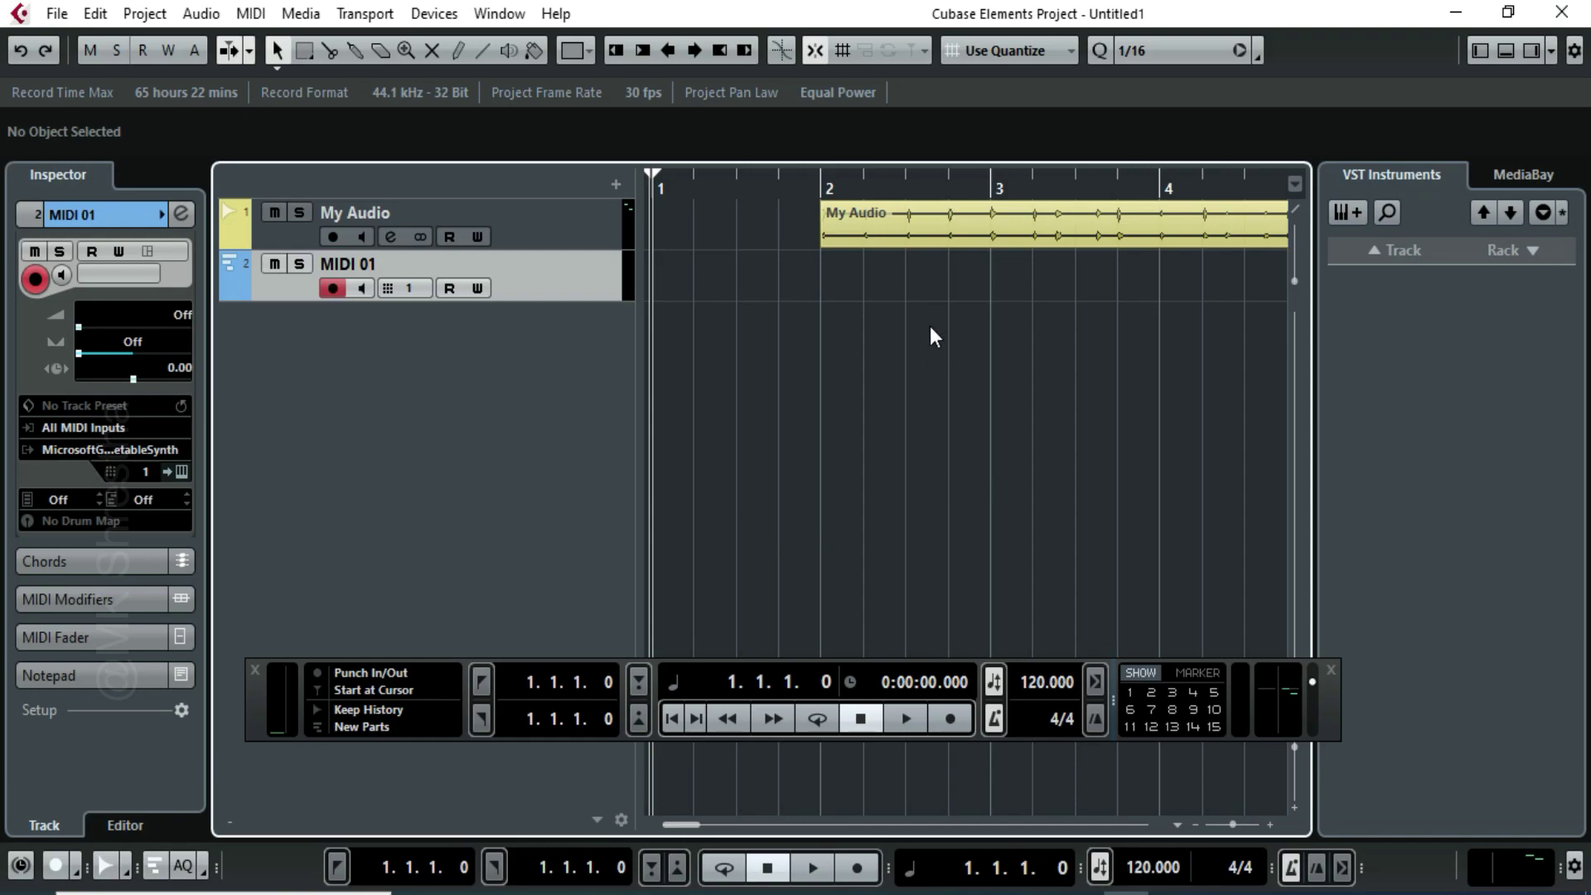
Convert My Audio's hitpoints to MIDI notes on the first selected track with dynamic velocity, pitch C1 and length 1/8, closing the sample editor
double_click(941, 220)
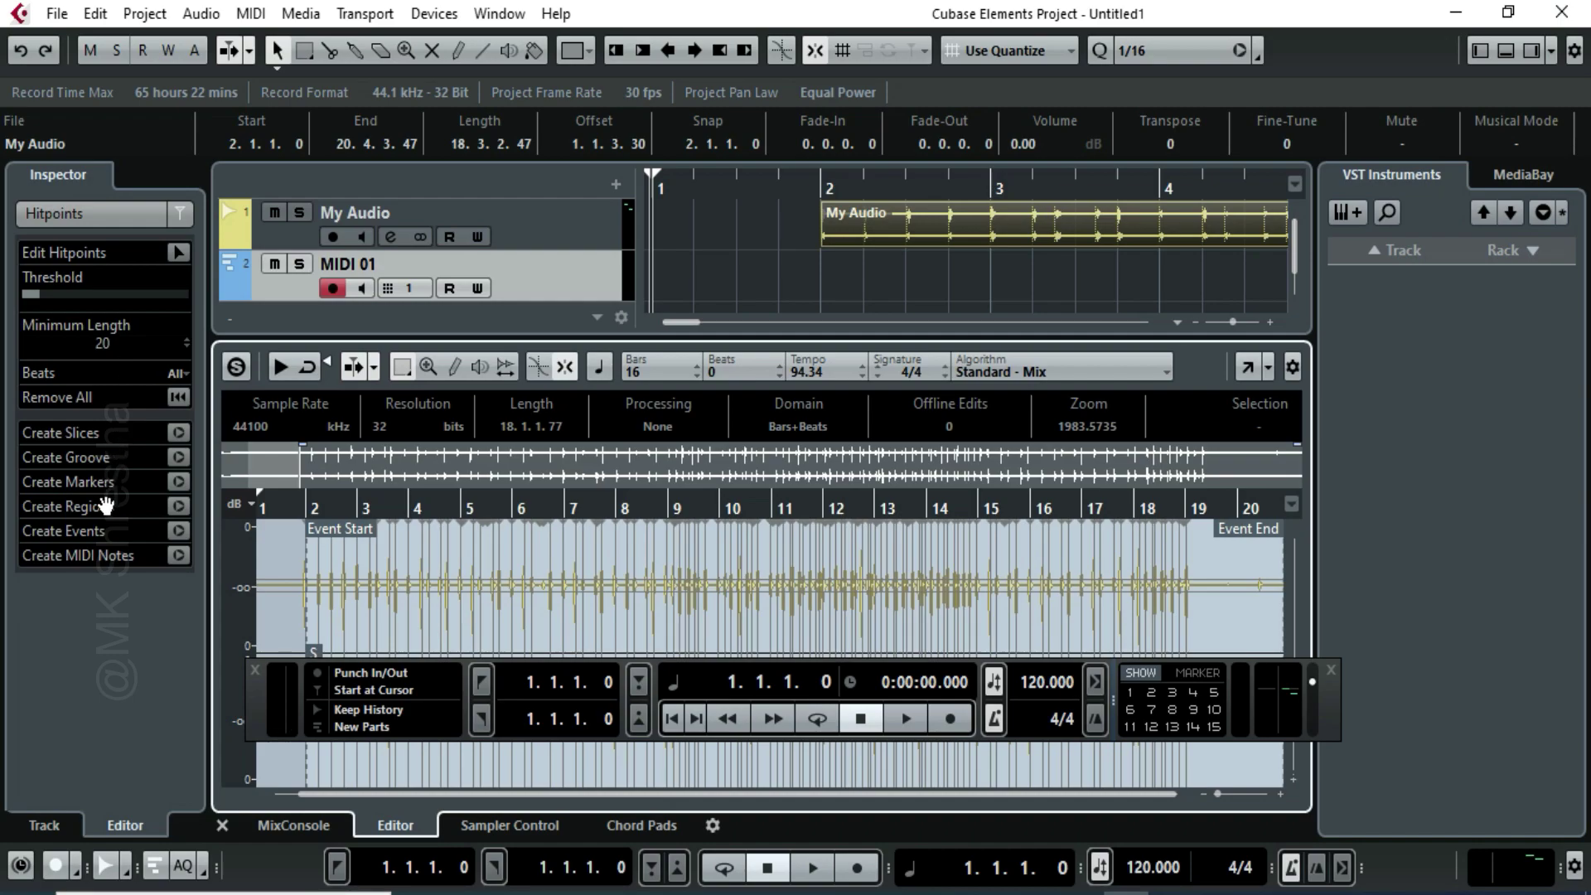
left_click(178, 556)
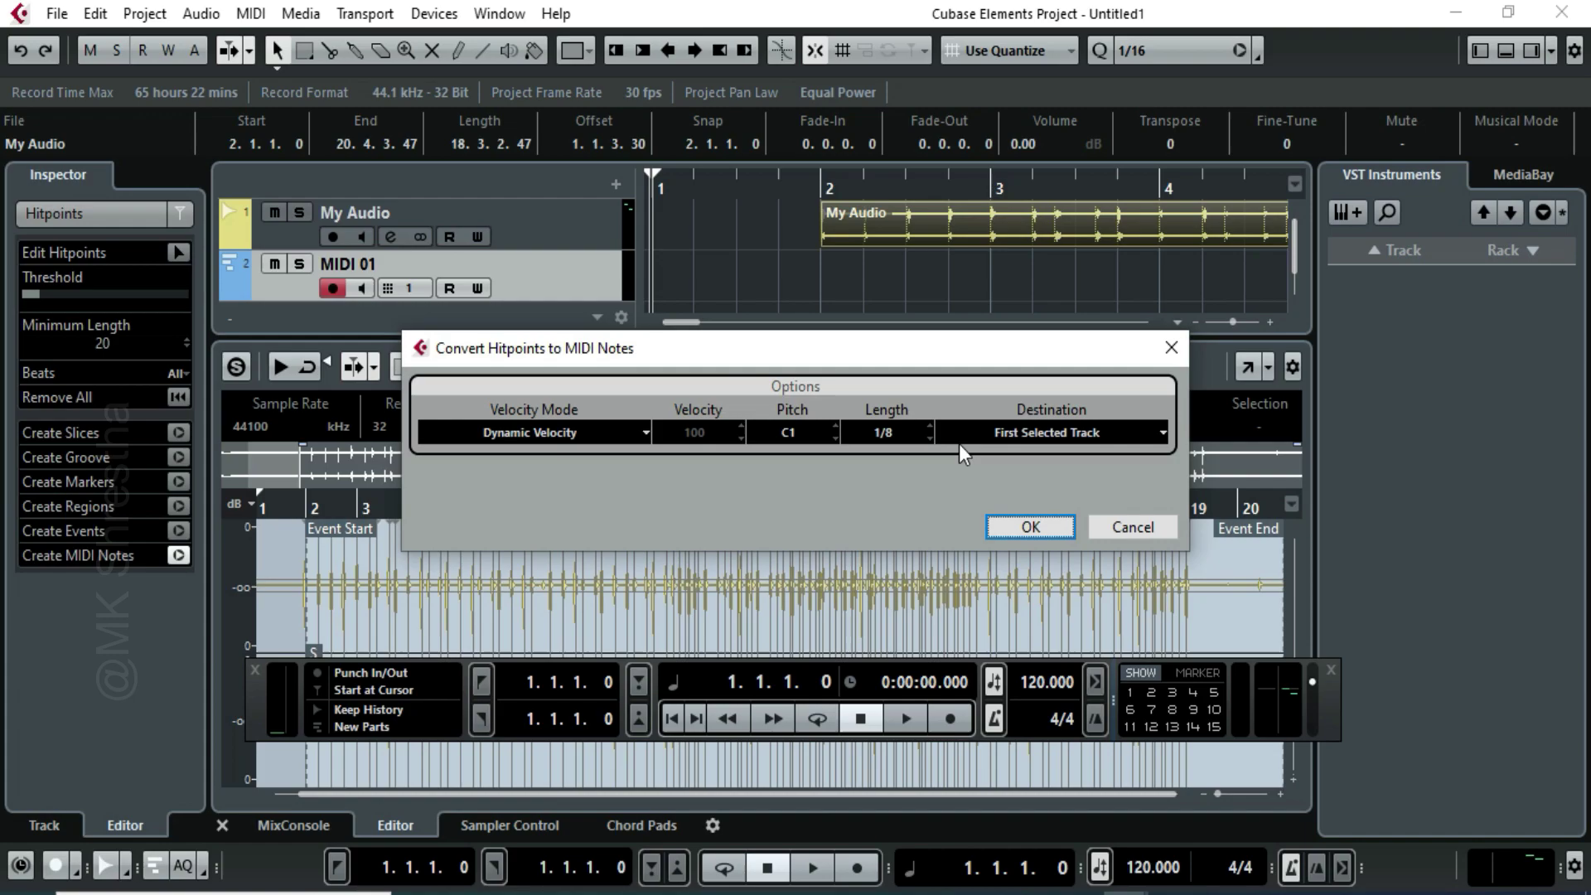
left_click(1163, 432)
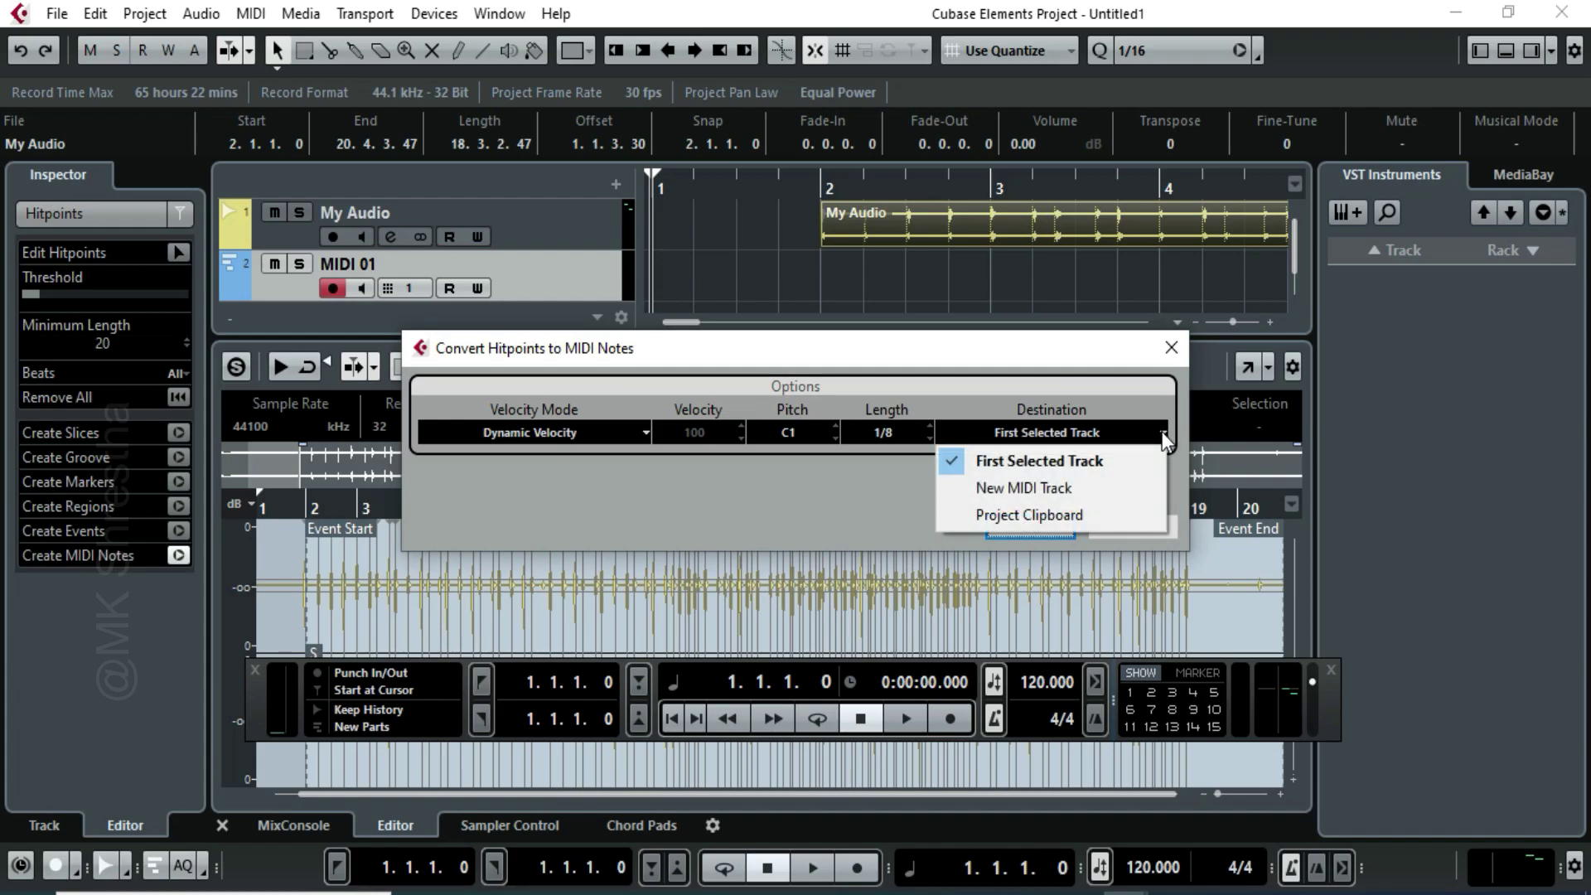
left_click(1022, 464)
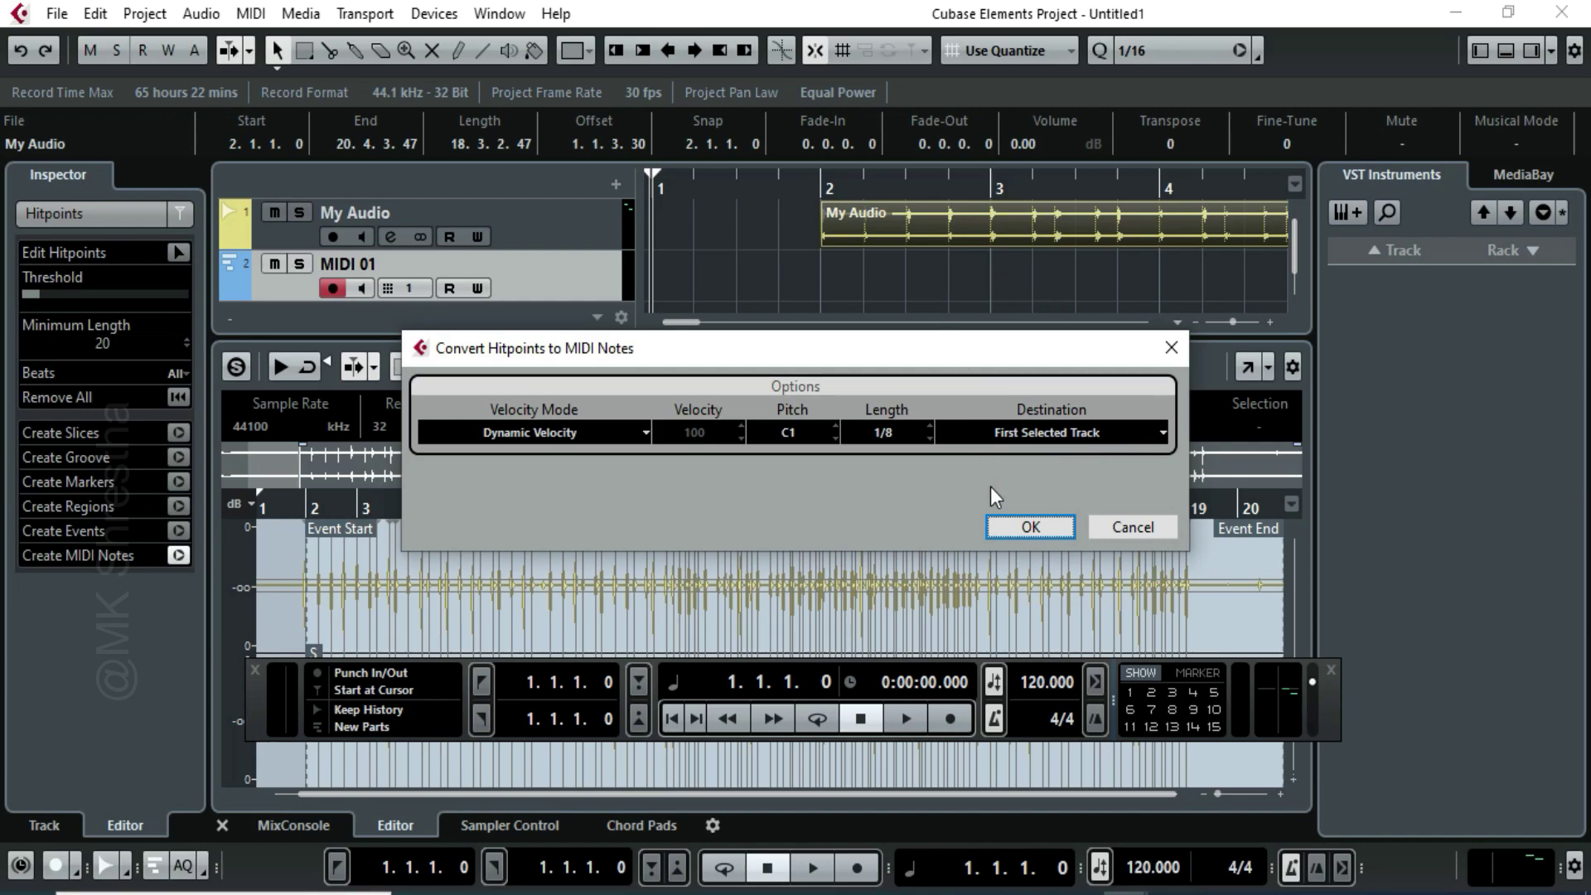
left_click(1030, 527)
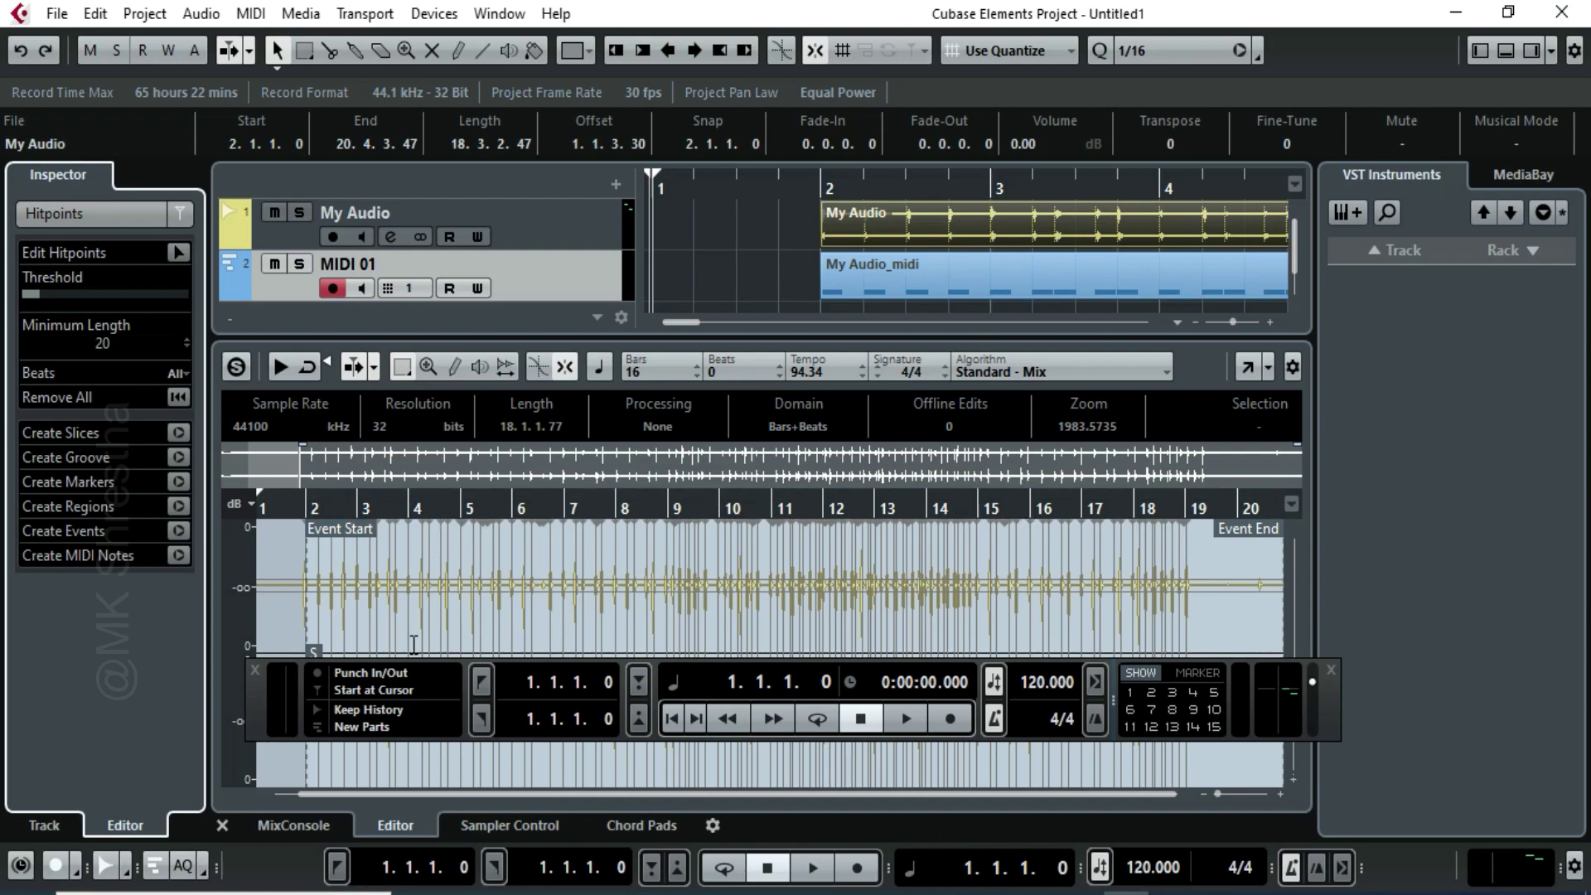
left_click(223, 827)
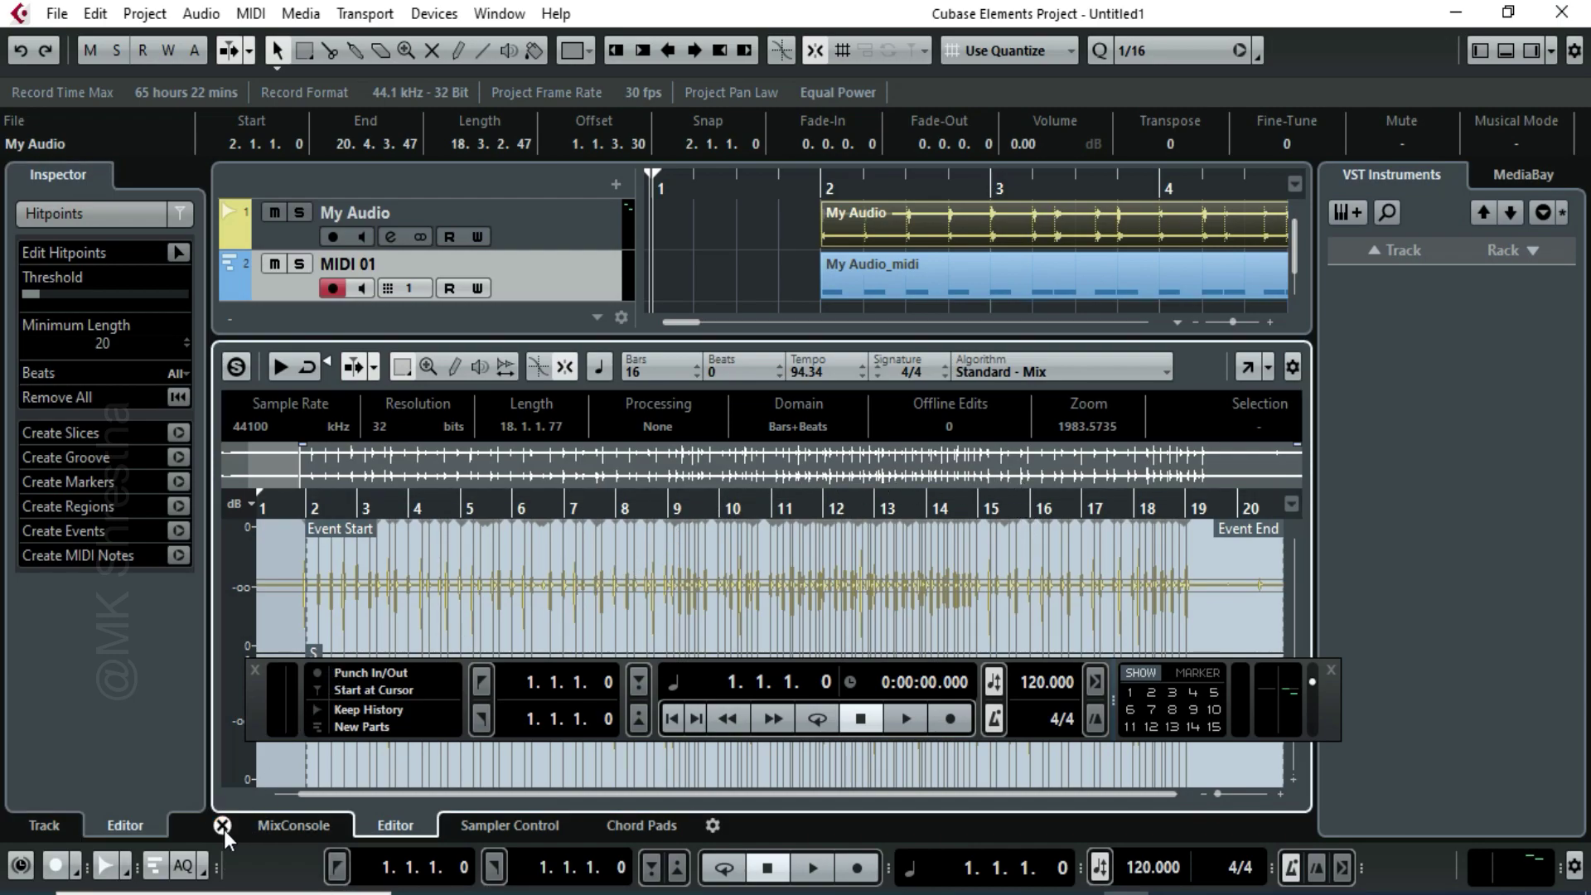
Play the audio and MIDI tracks together to compare them, stopping after a few bars
left_click(900, 724)
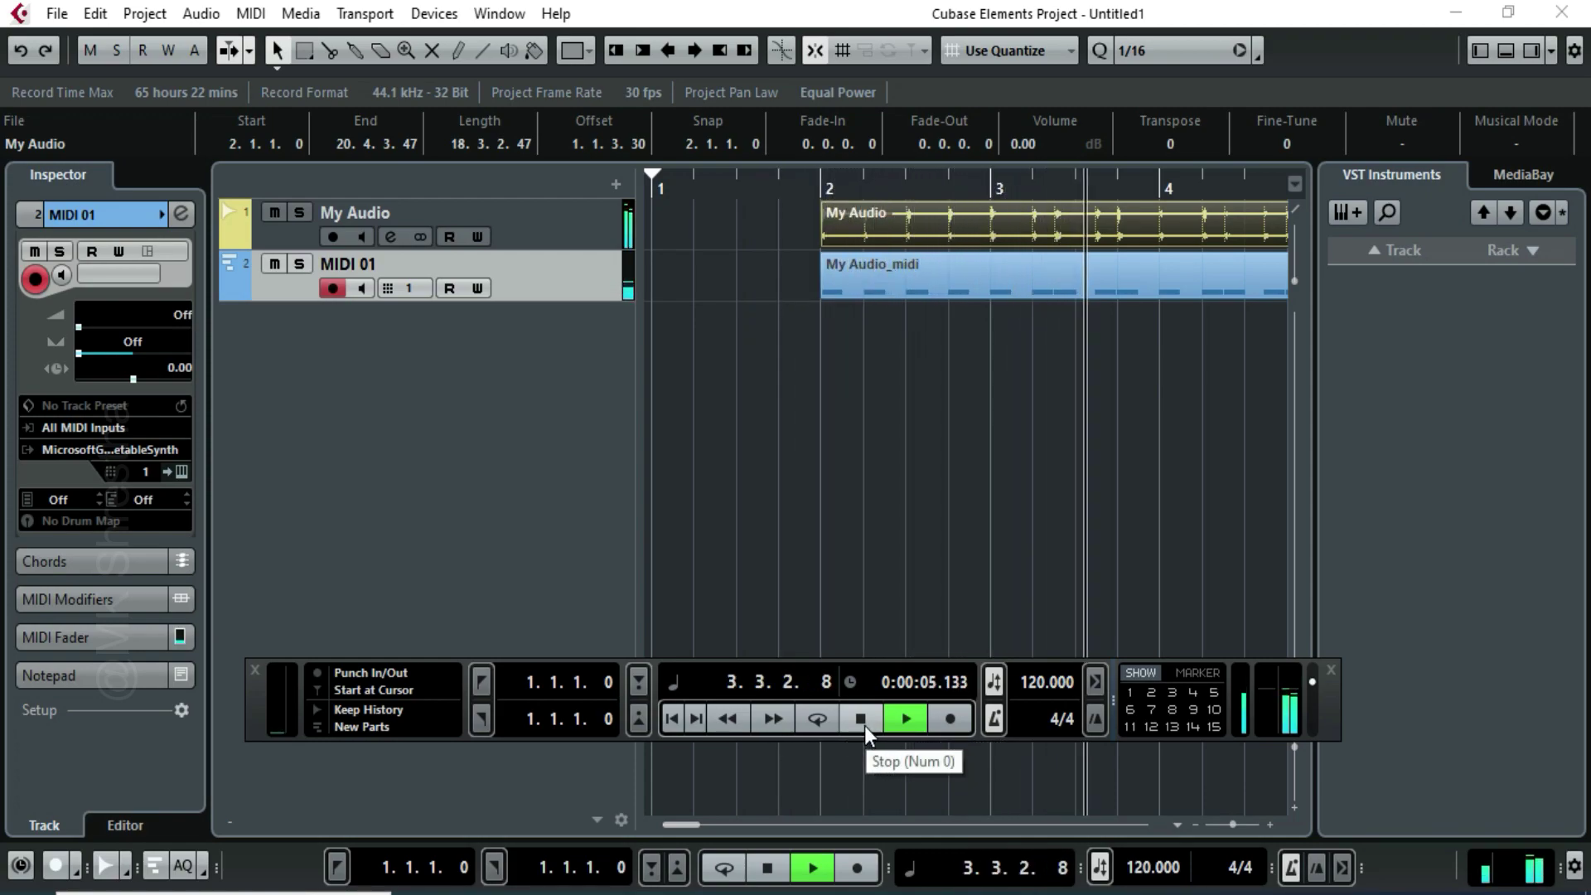
left_click(862, 719)
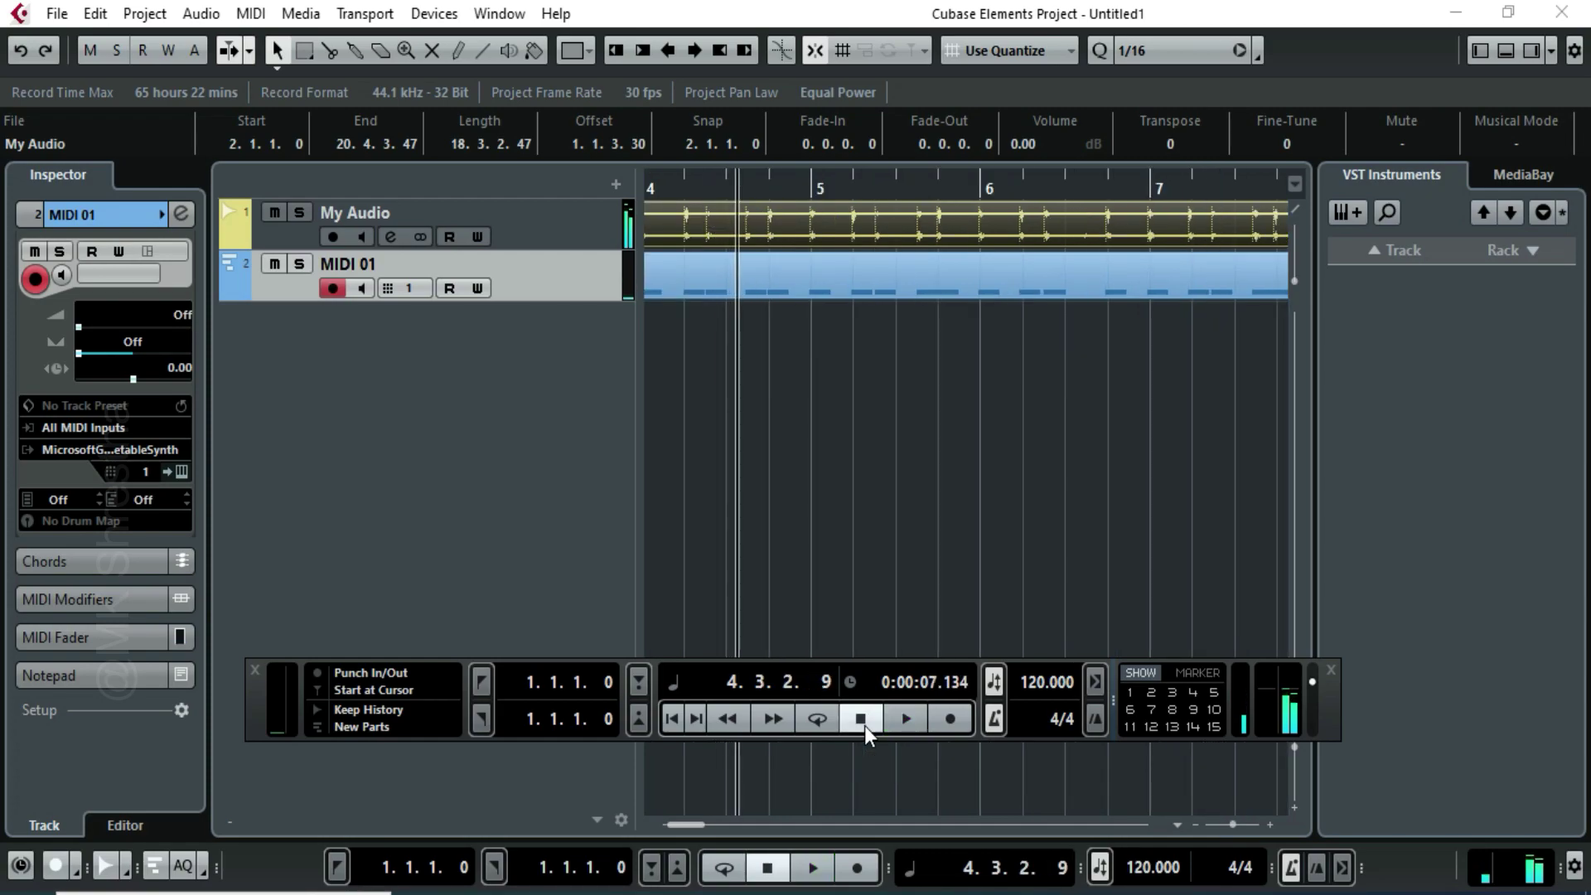
Return the playhead to the project start and add one instrument track using Groove Agent SE with Stereo Out routing
left_click(671, 718)
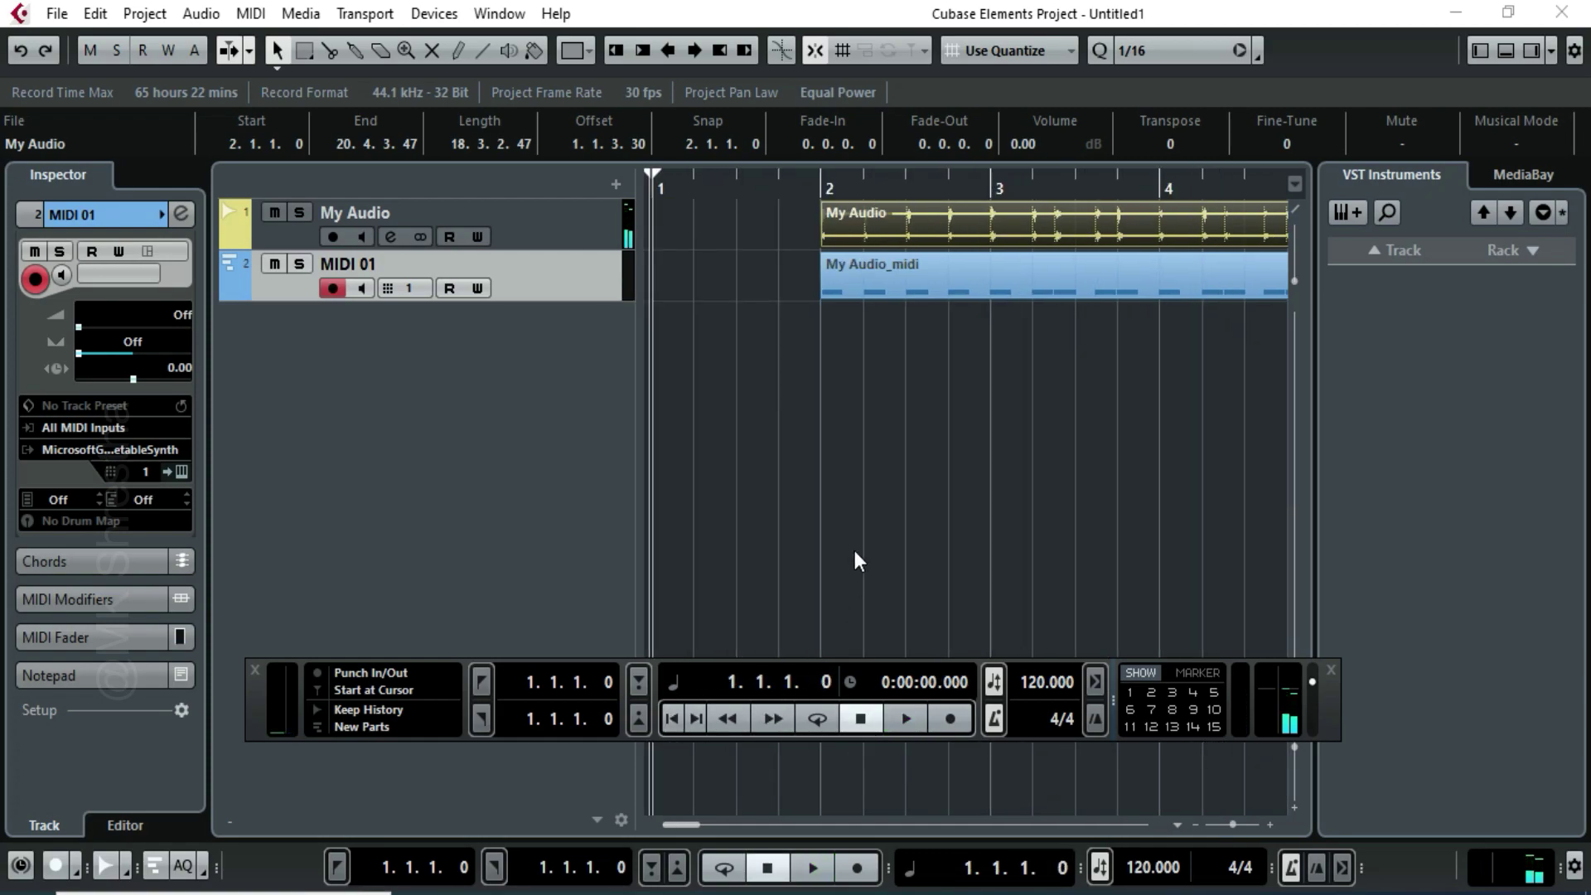
right_click(524, 383)
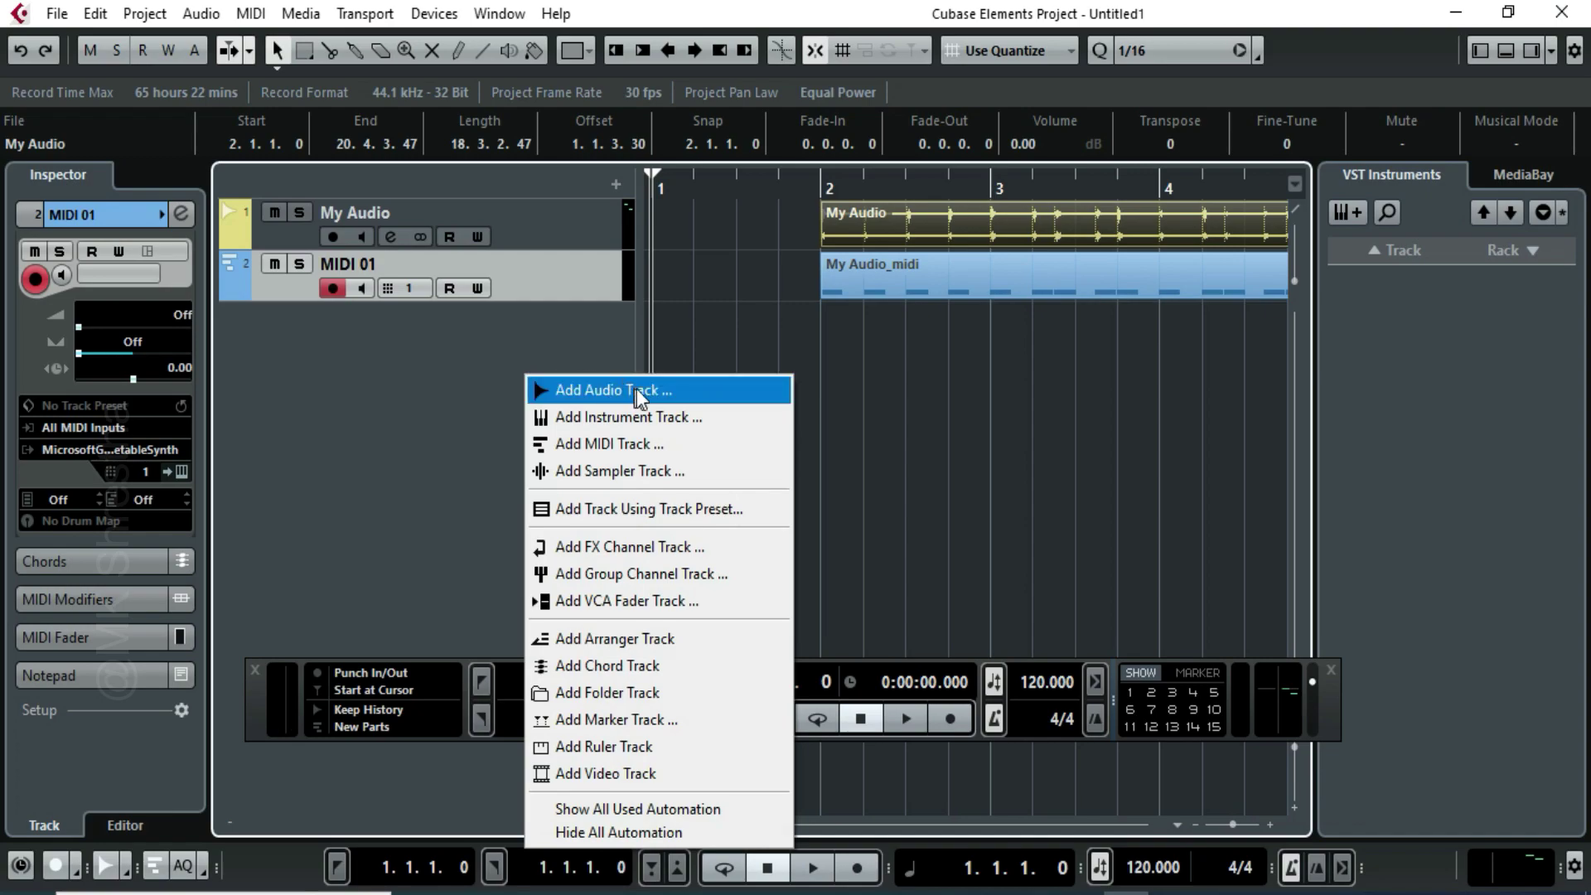
left_click(643, 419)
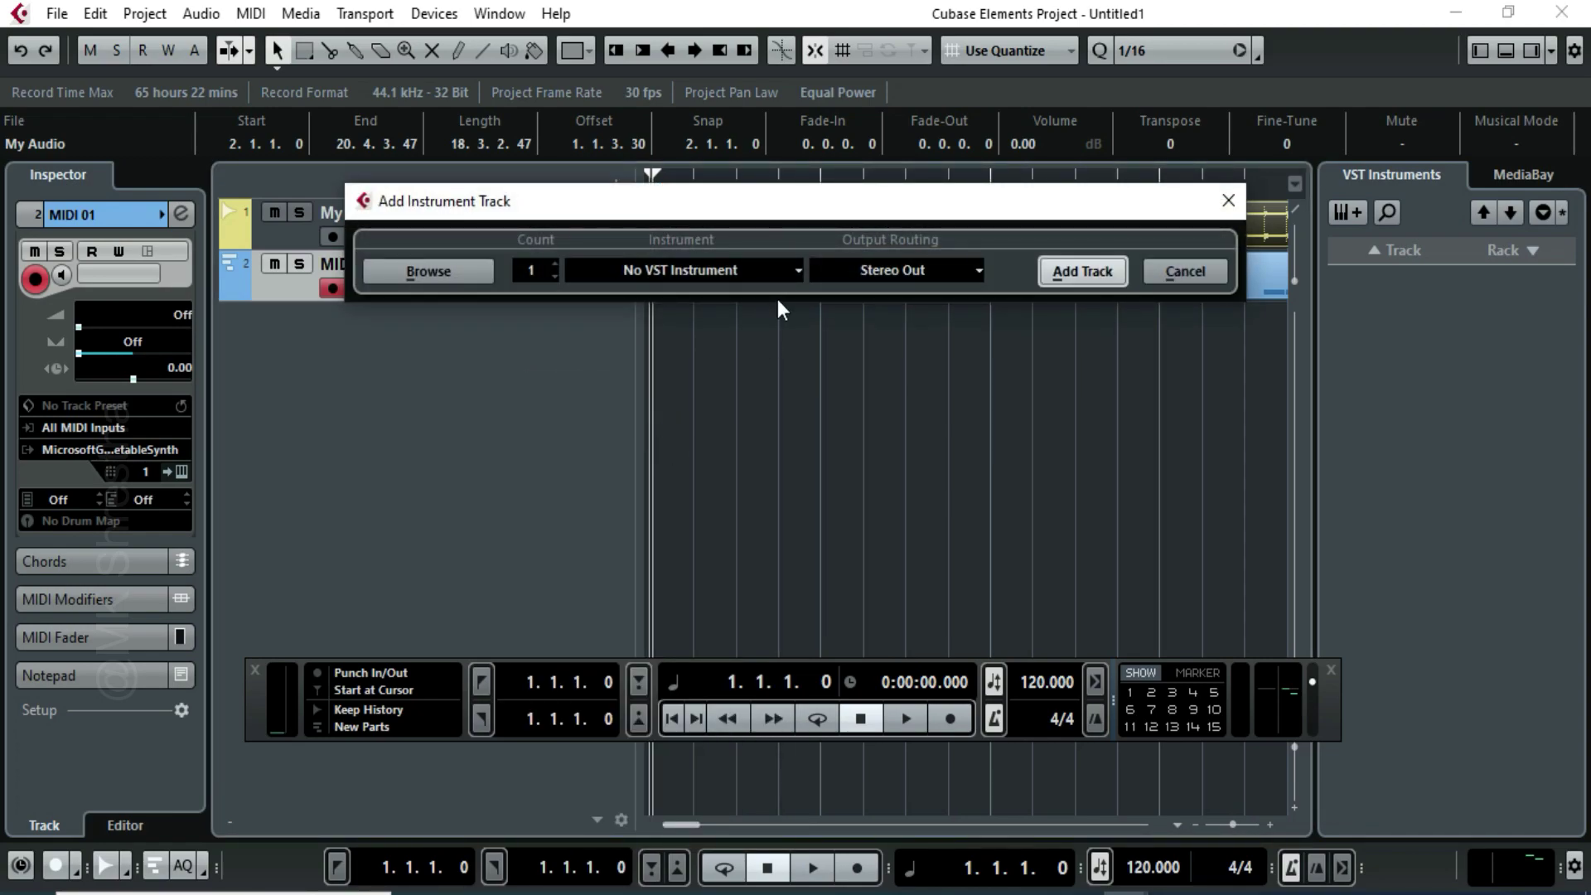
left_click(795, 271)
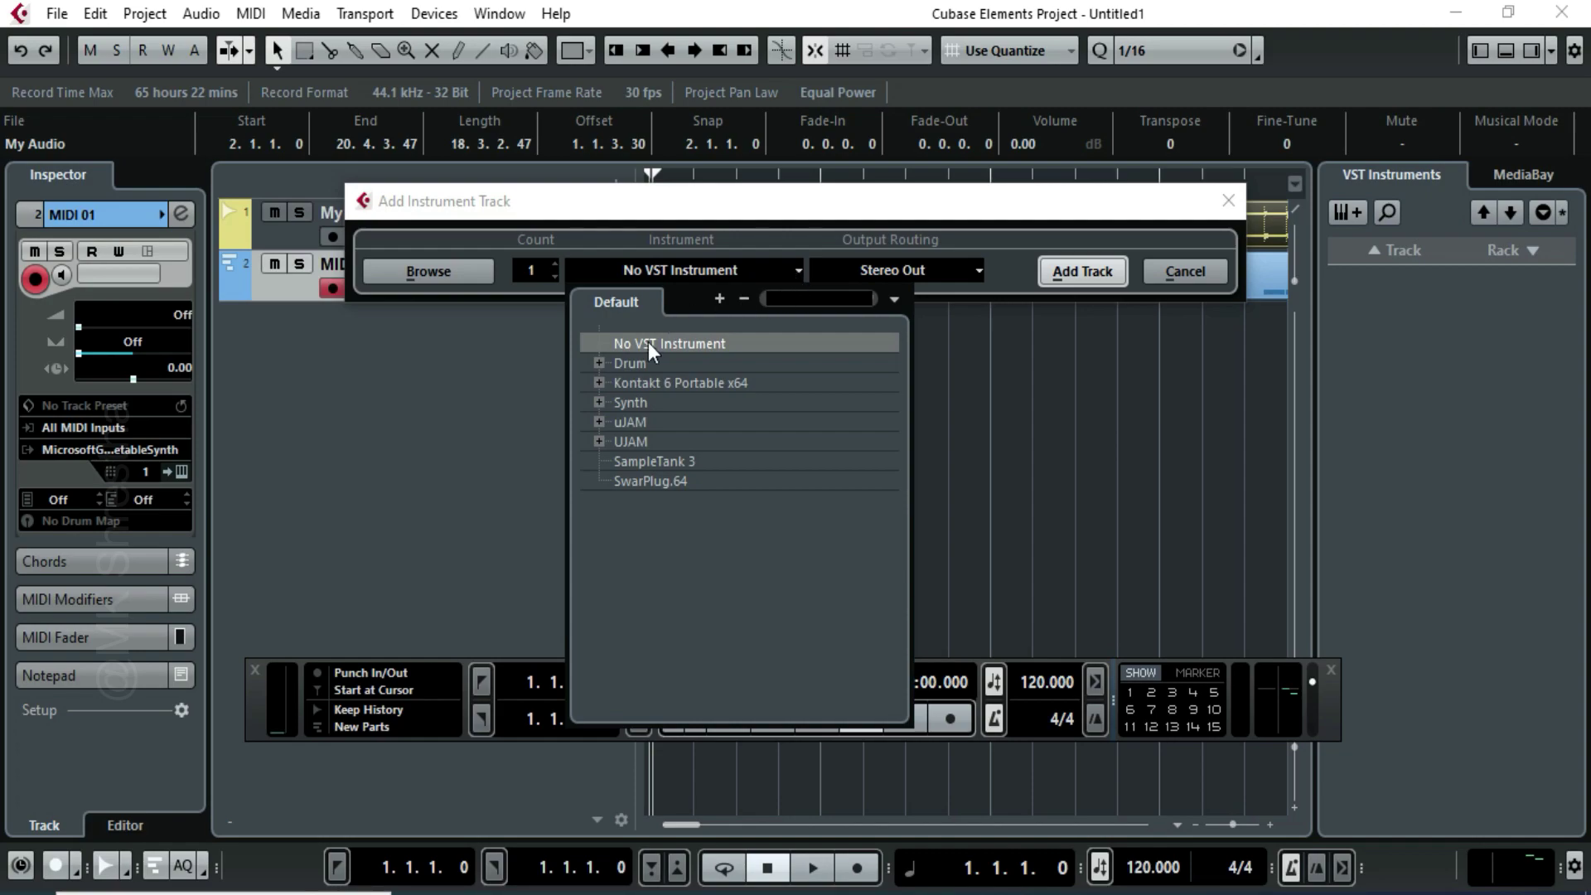
left_click(599, 362)
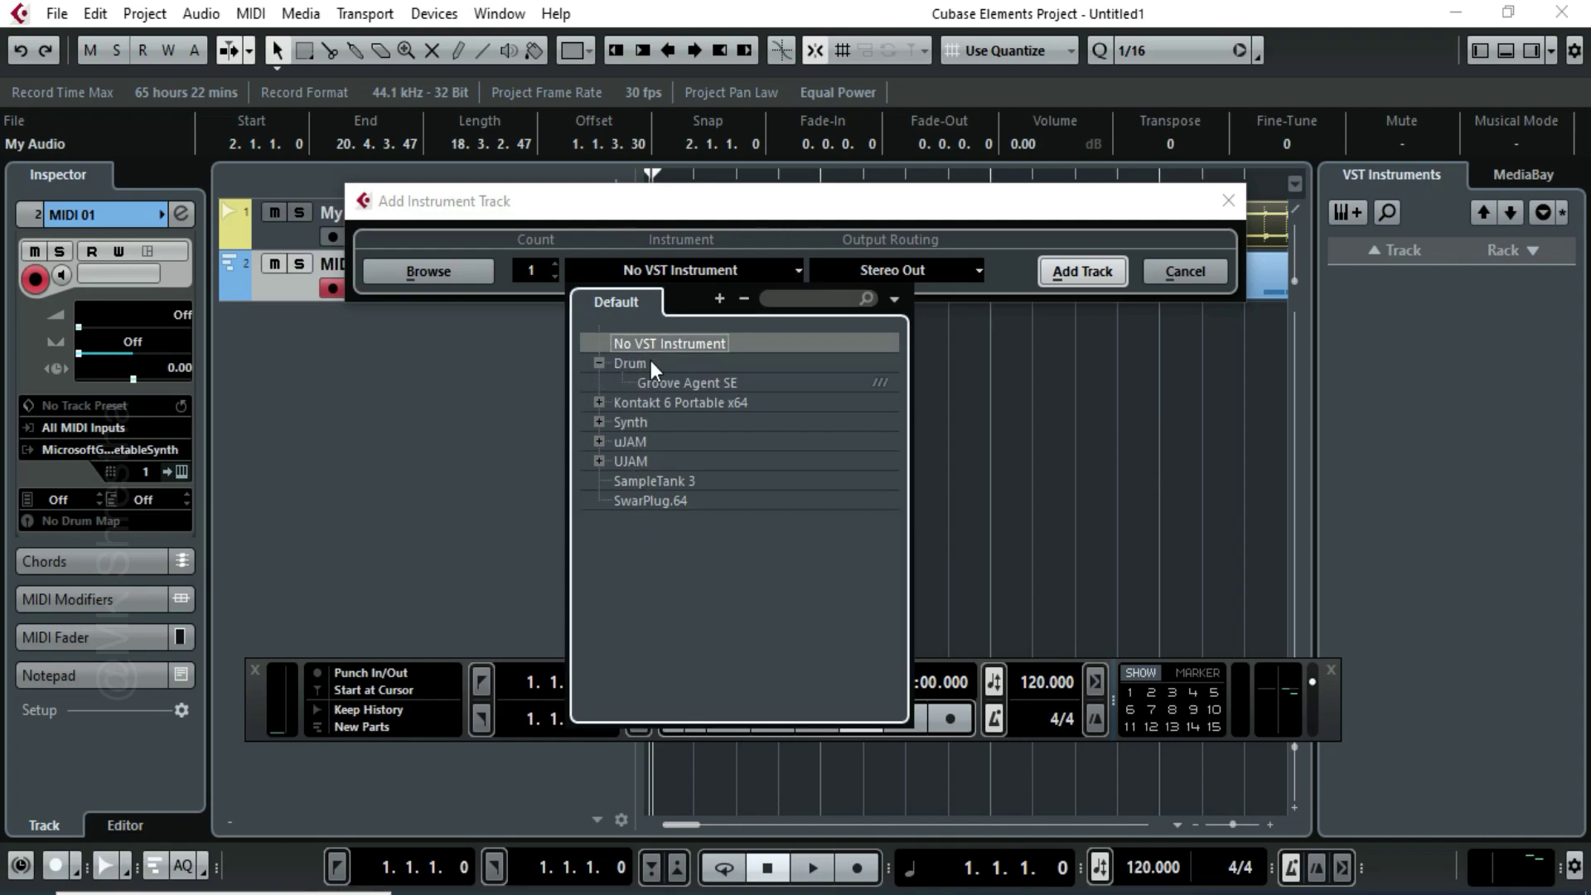
left_click(688, 384)
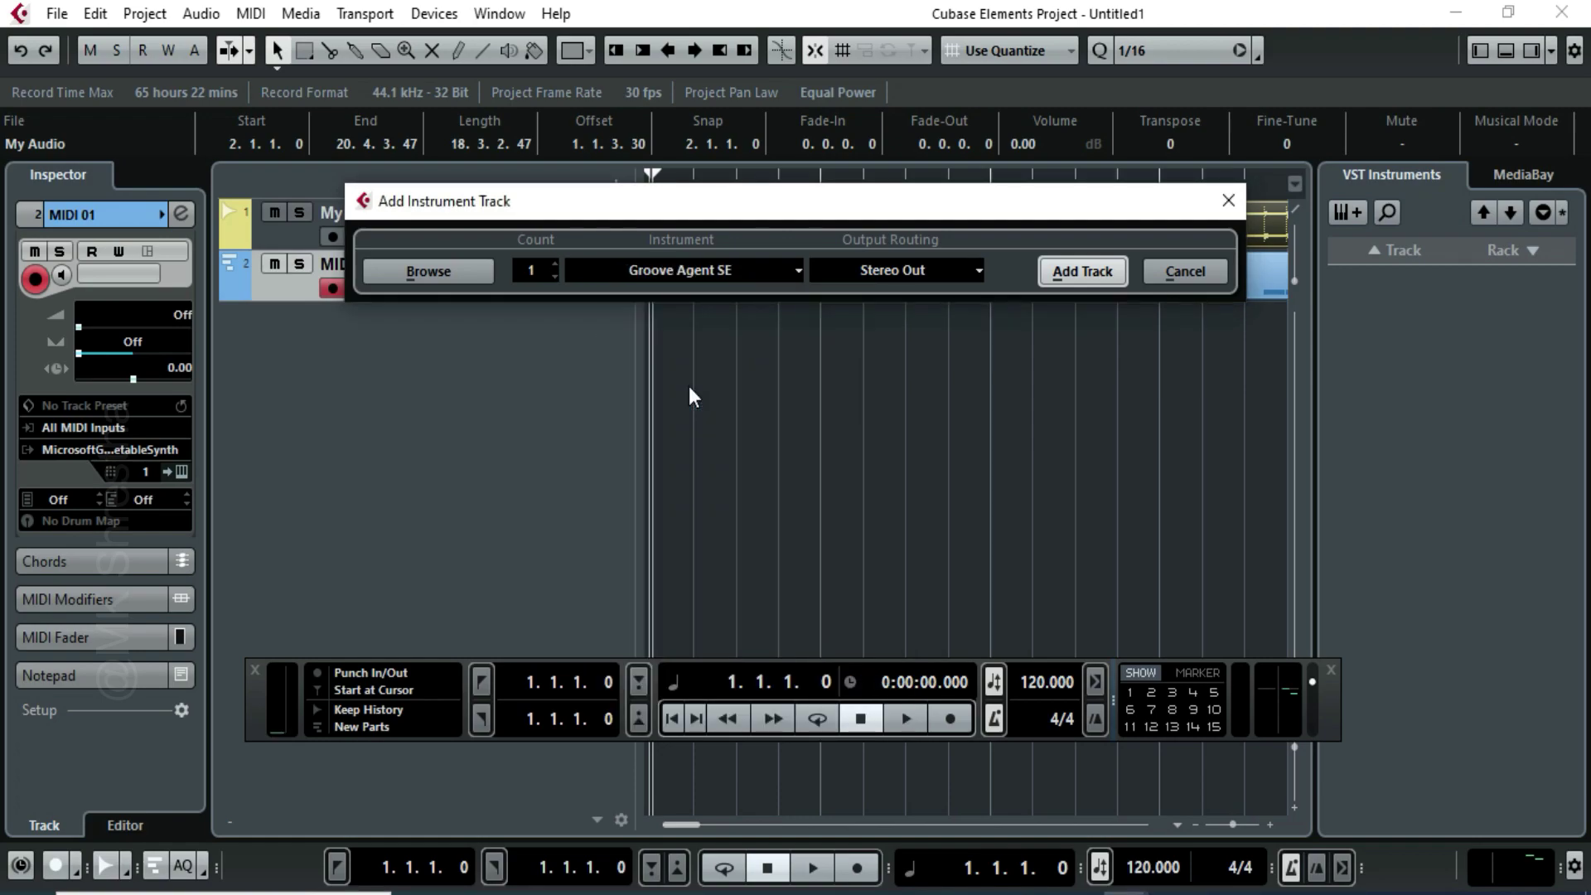
left_click(1057, 272)
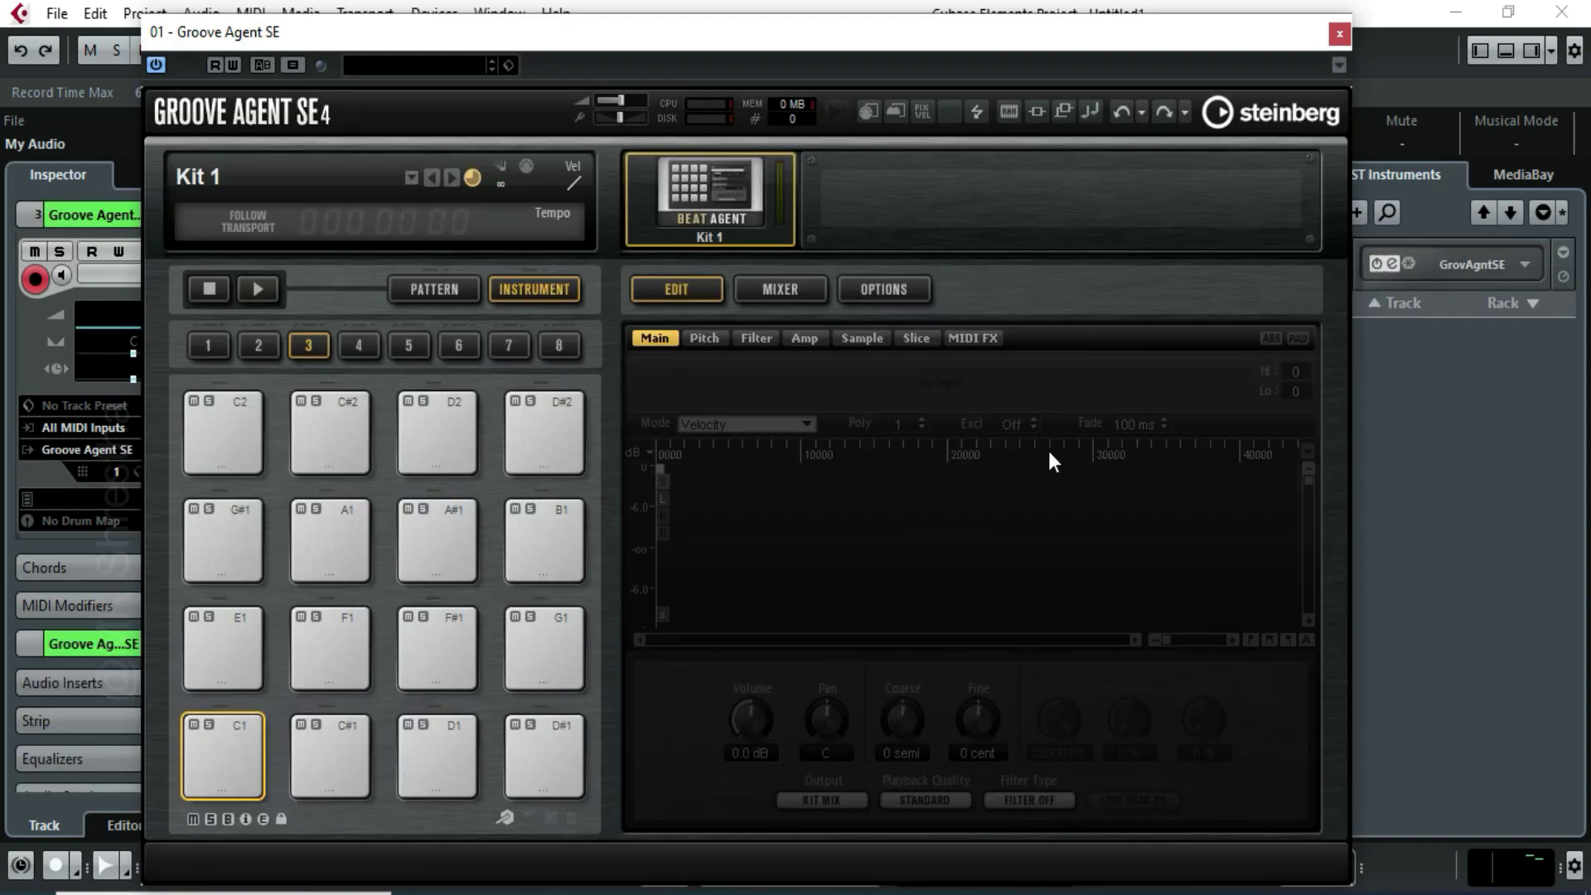
Load the R&B Kit 01 preset into Groove Agent SE and close the instrument window
left_click(396, 67)
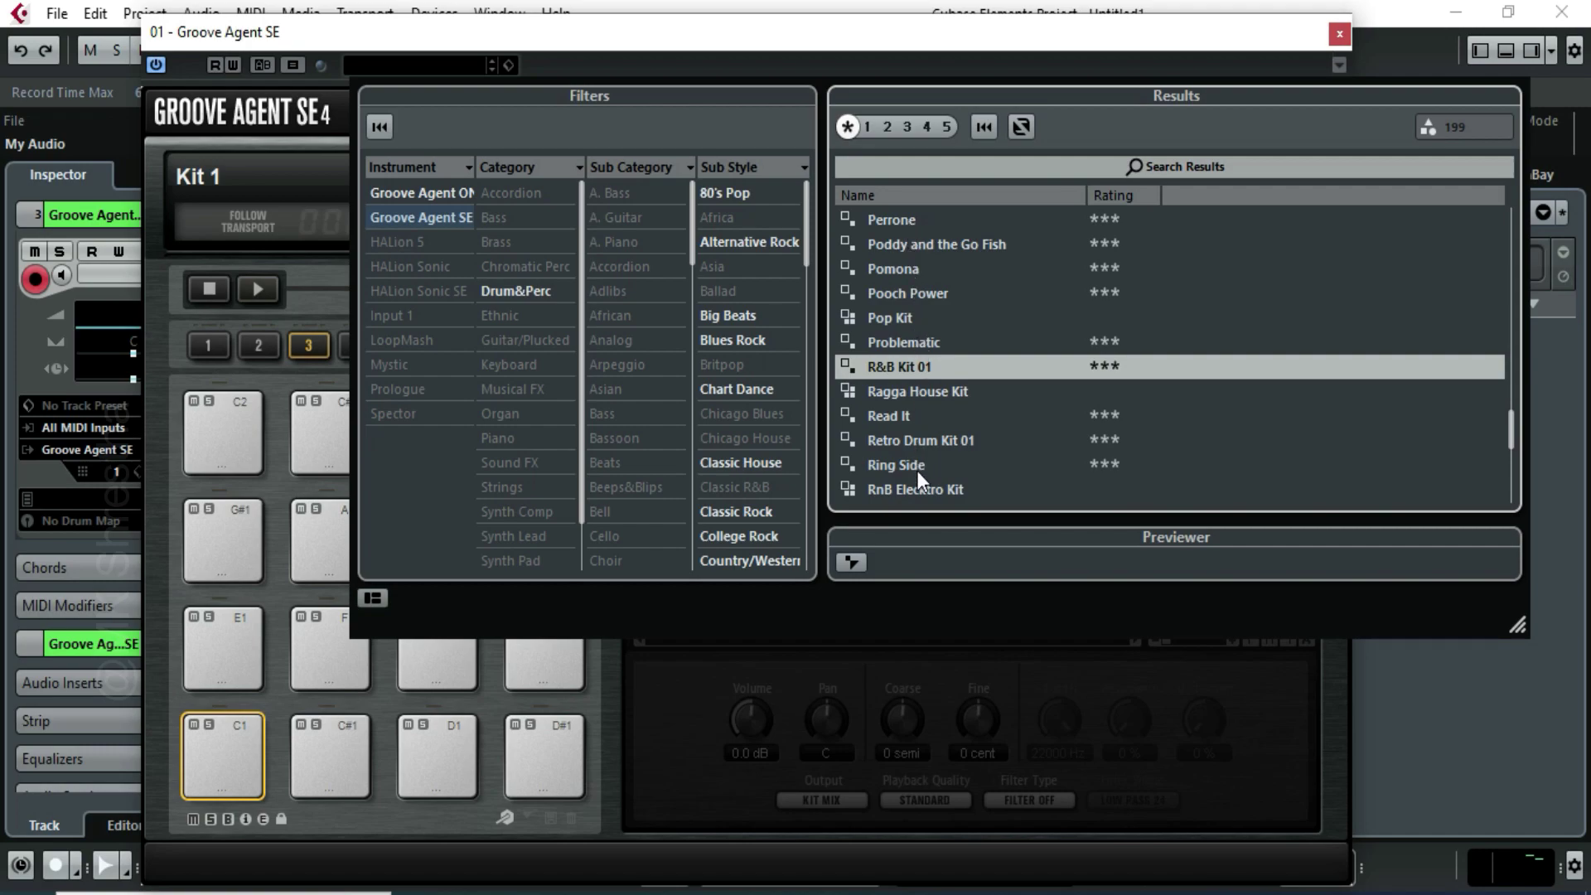
left_click(903, 365)
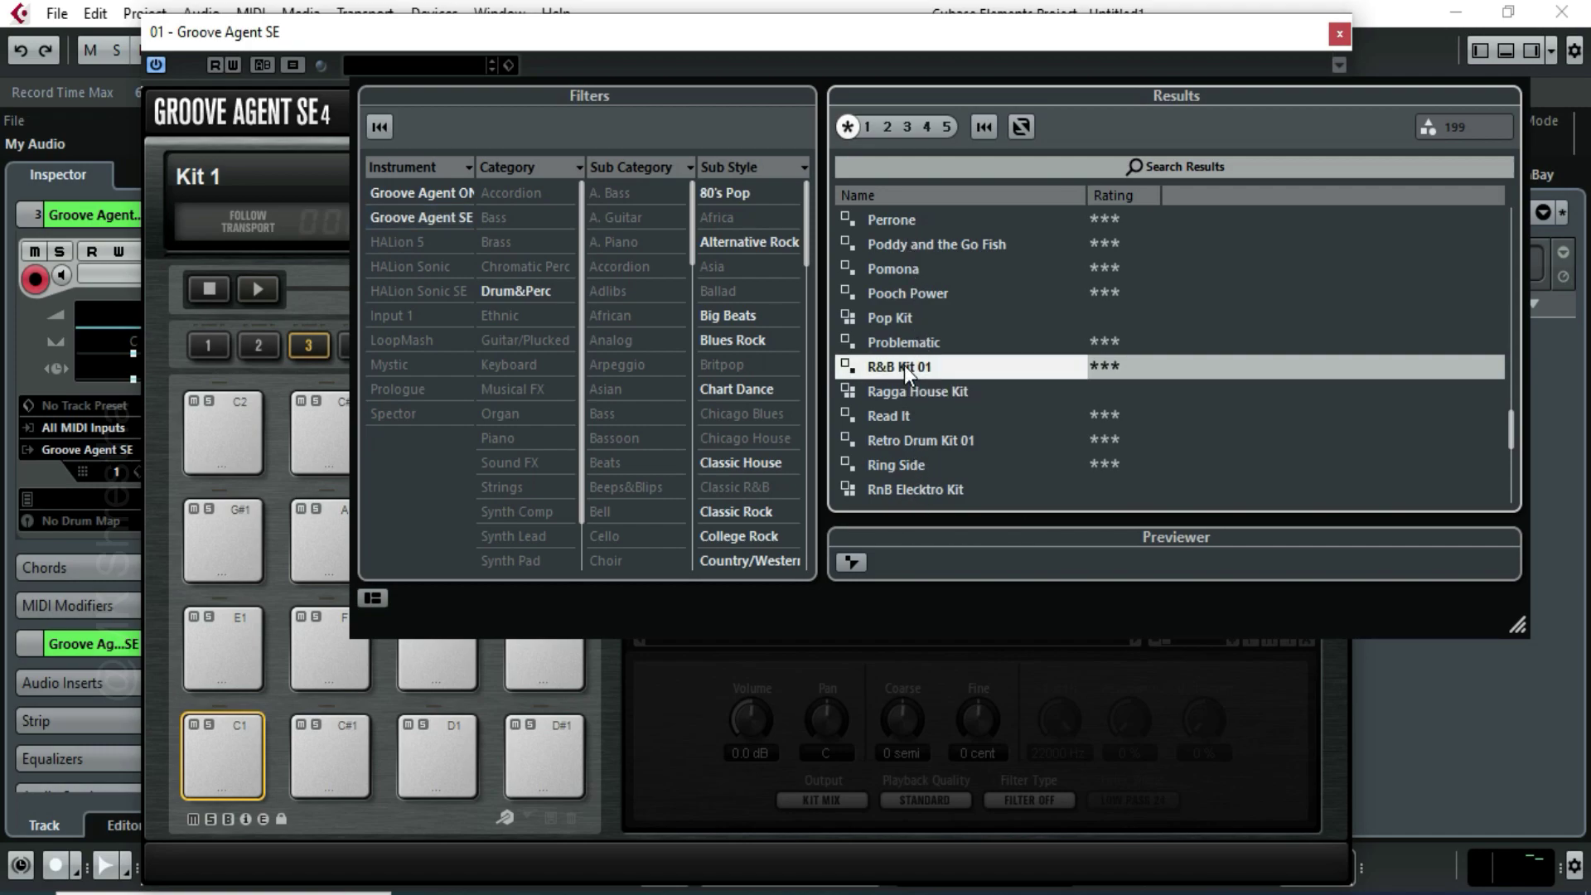
double_click(903, 365)
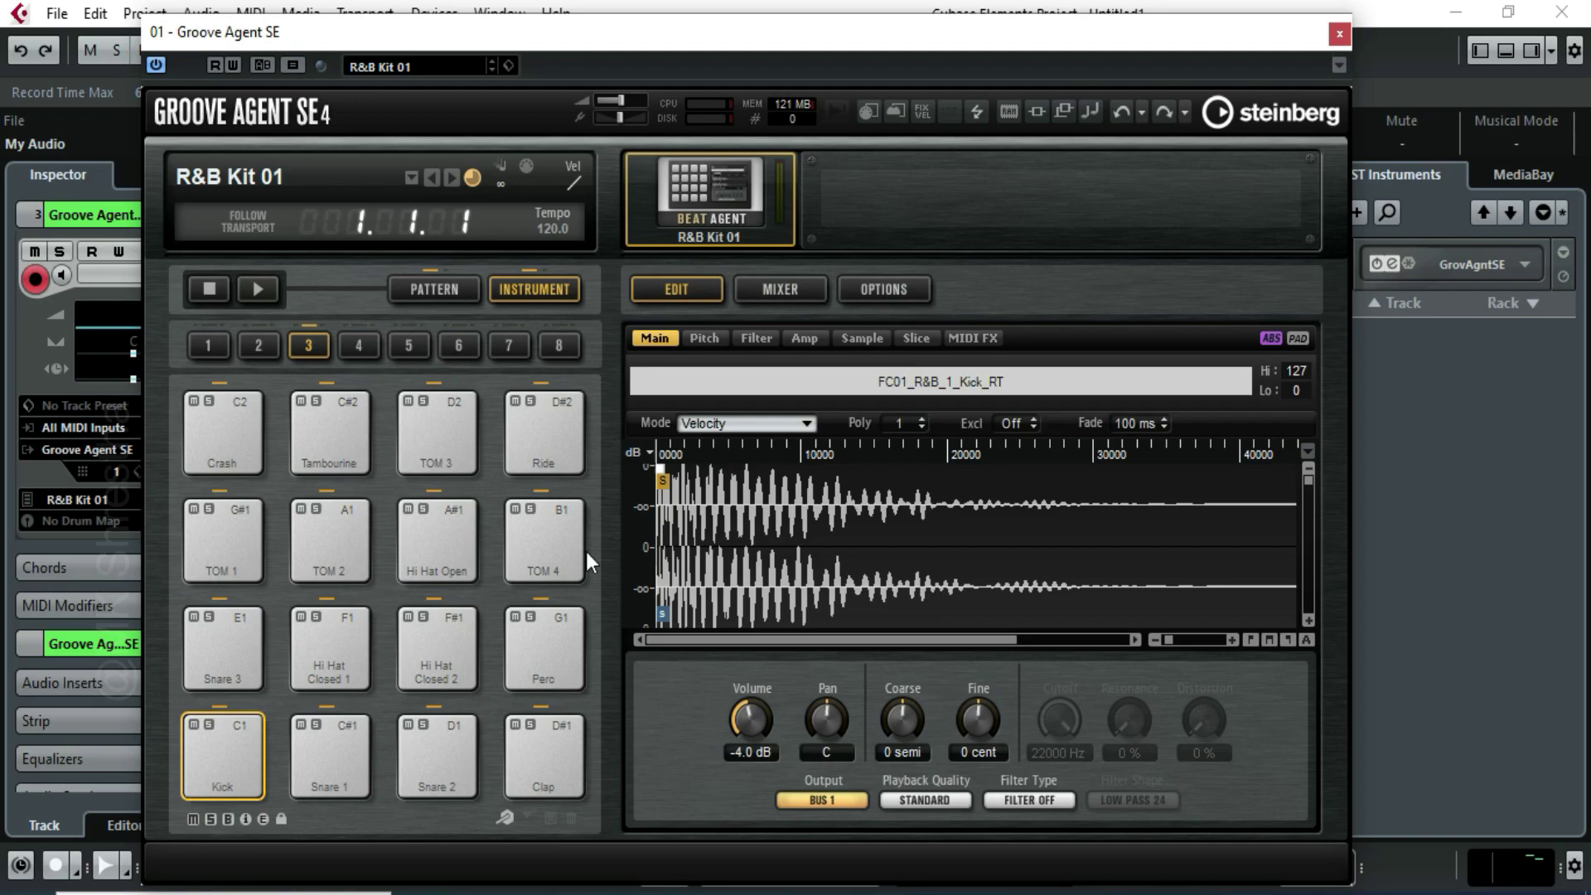
left_click(1337, 35)
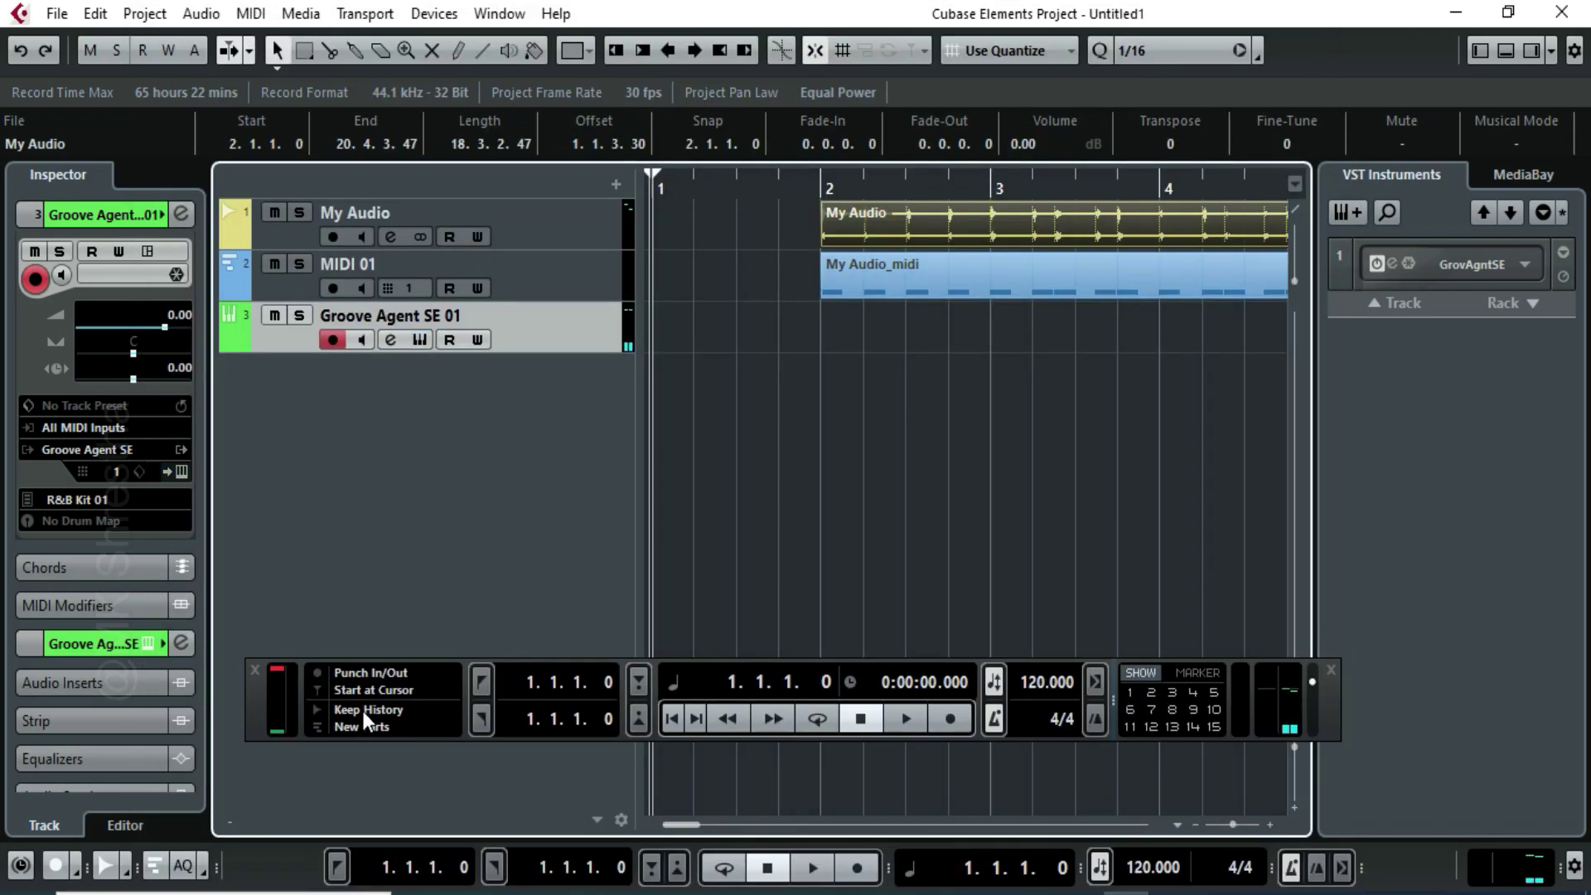
Rename the Groove Agent SE instrument track as Drum
double_click(436, 316)
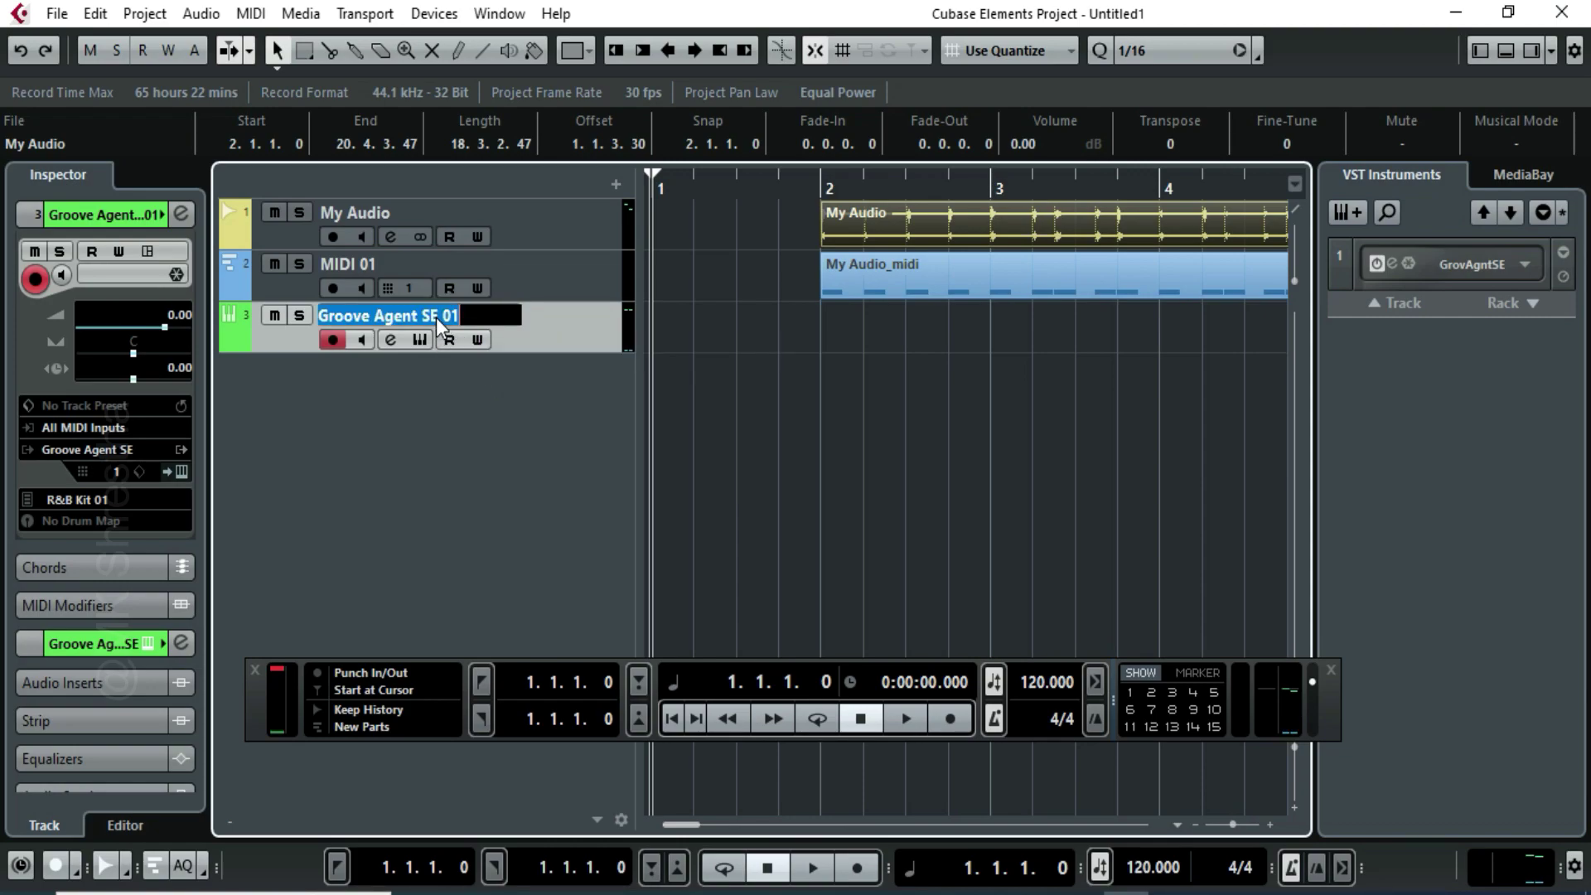
type("Drum")
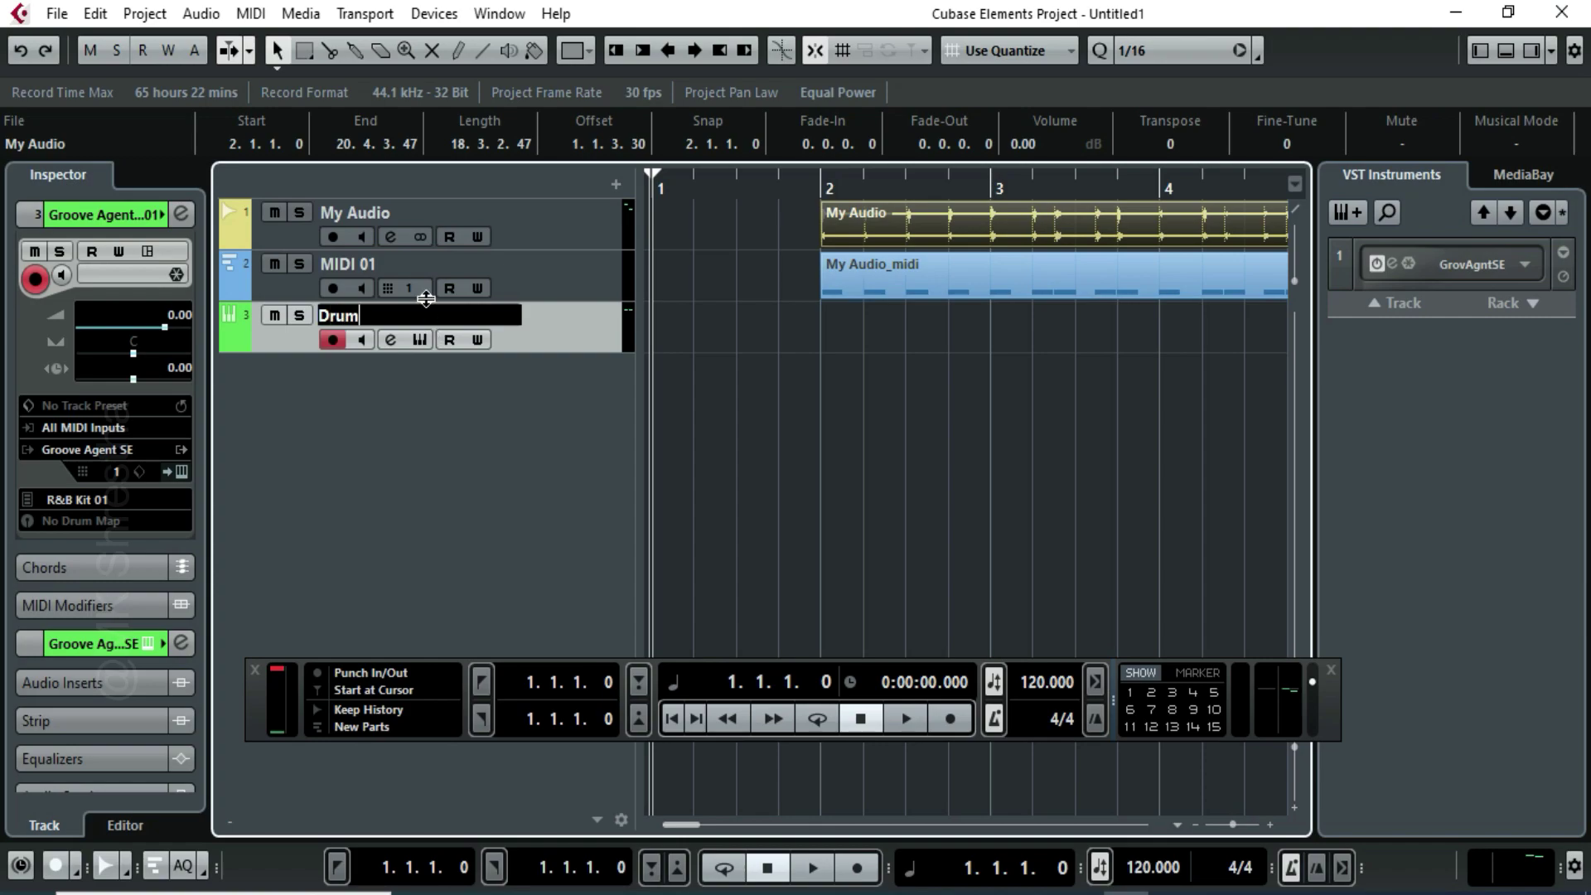
key("Return")
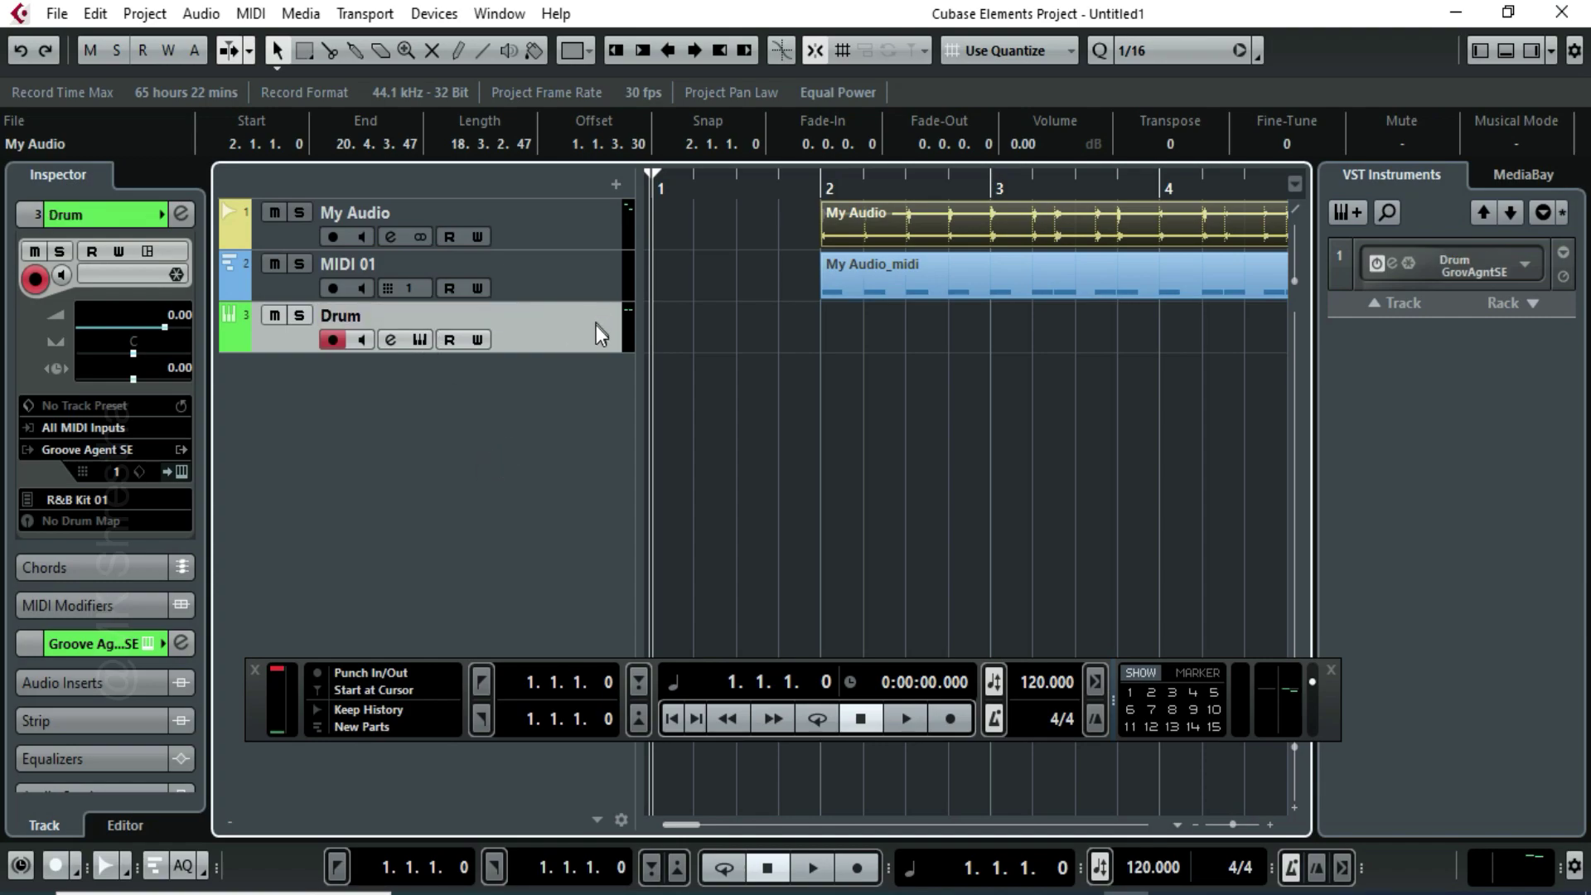
Move the My Audio_midi part from the MIDI 01 track down to the Drum track, keeping its start at bar 2
left_click(853, 277)
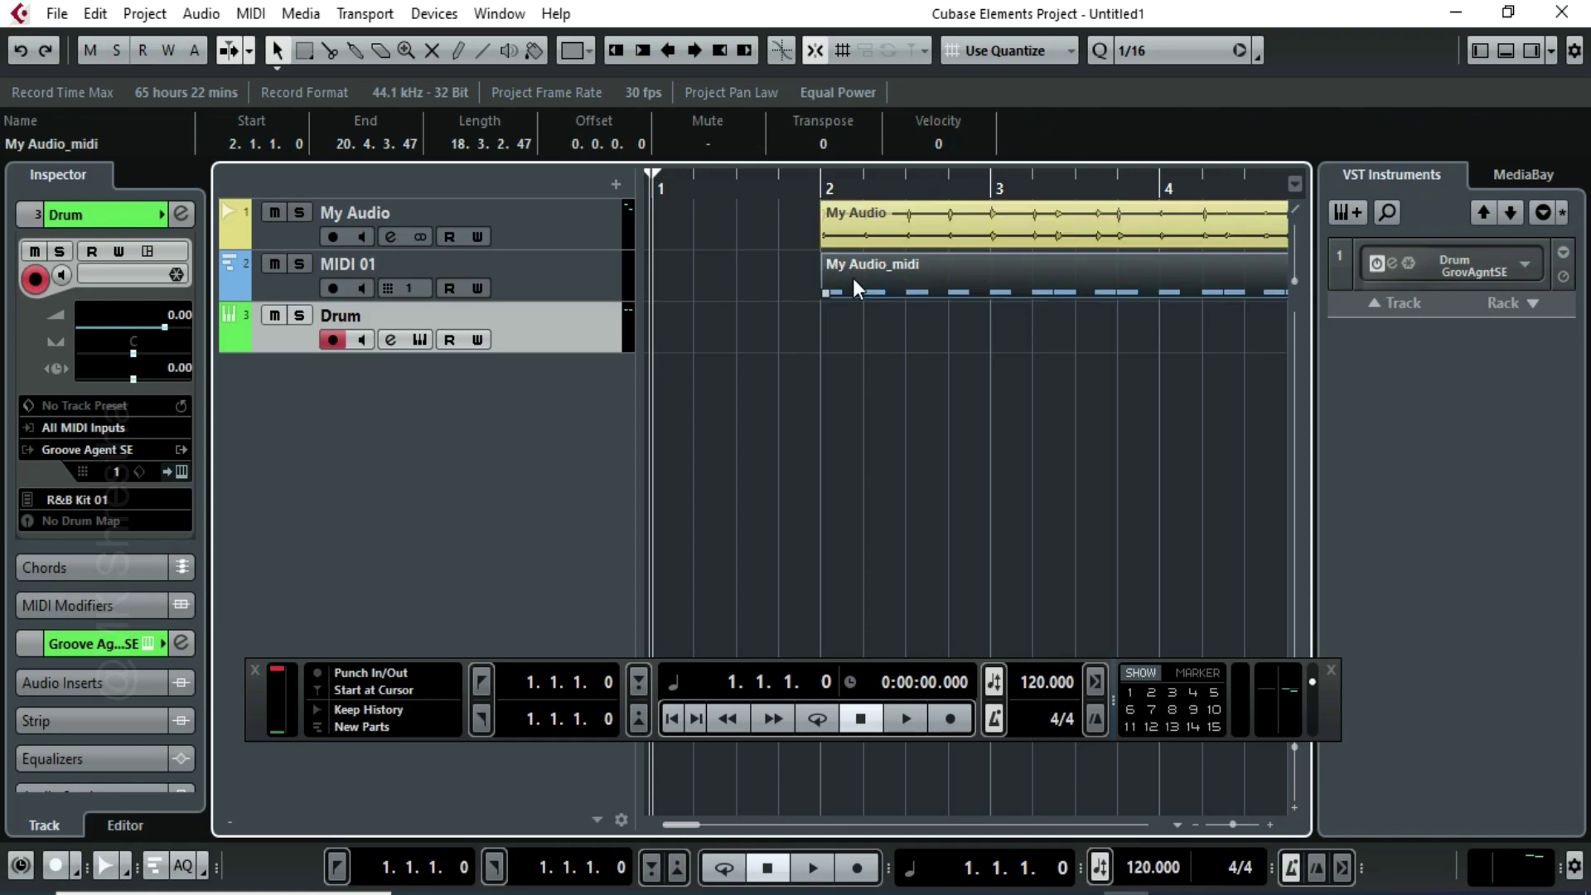
left_click_drag(852, 277, 858, 315)
left_click(912, 505)
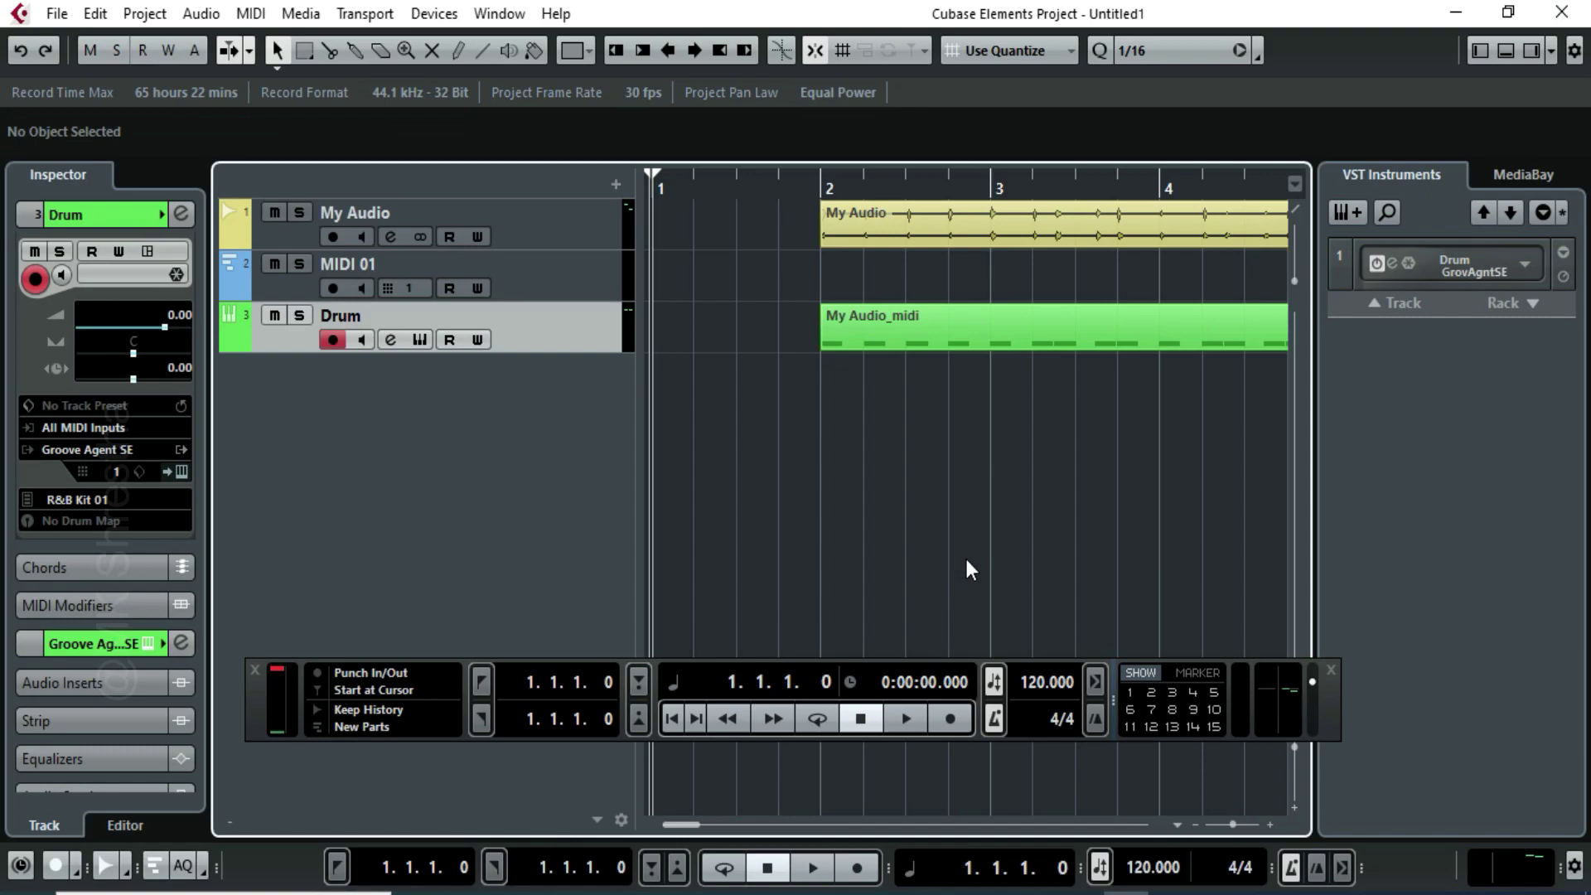
Play the audio together with the Drum track to compare them, stopping after several bars
left_click(906, 719)
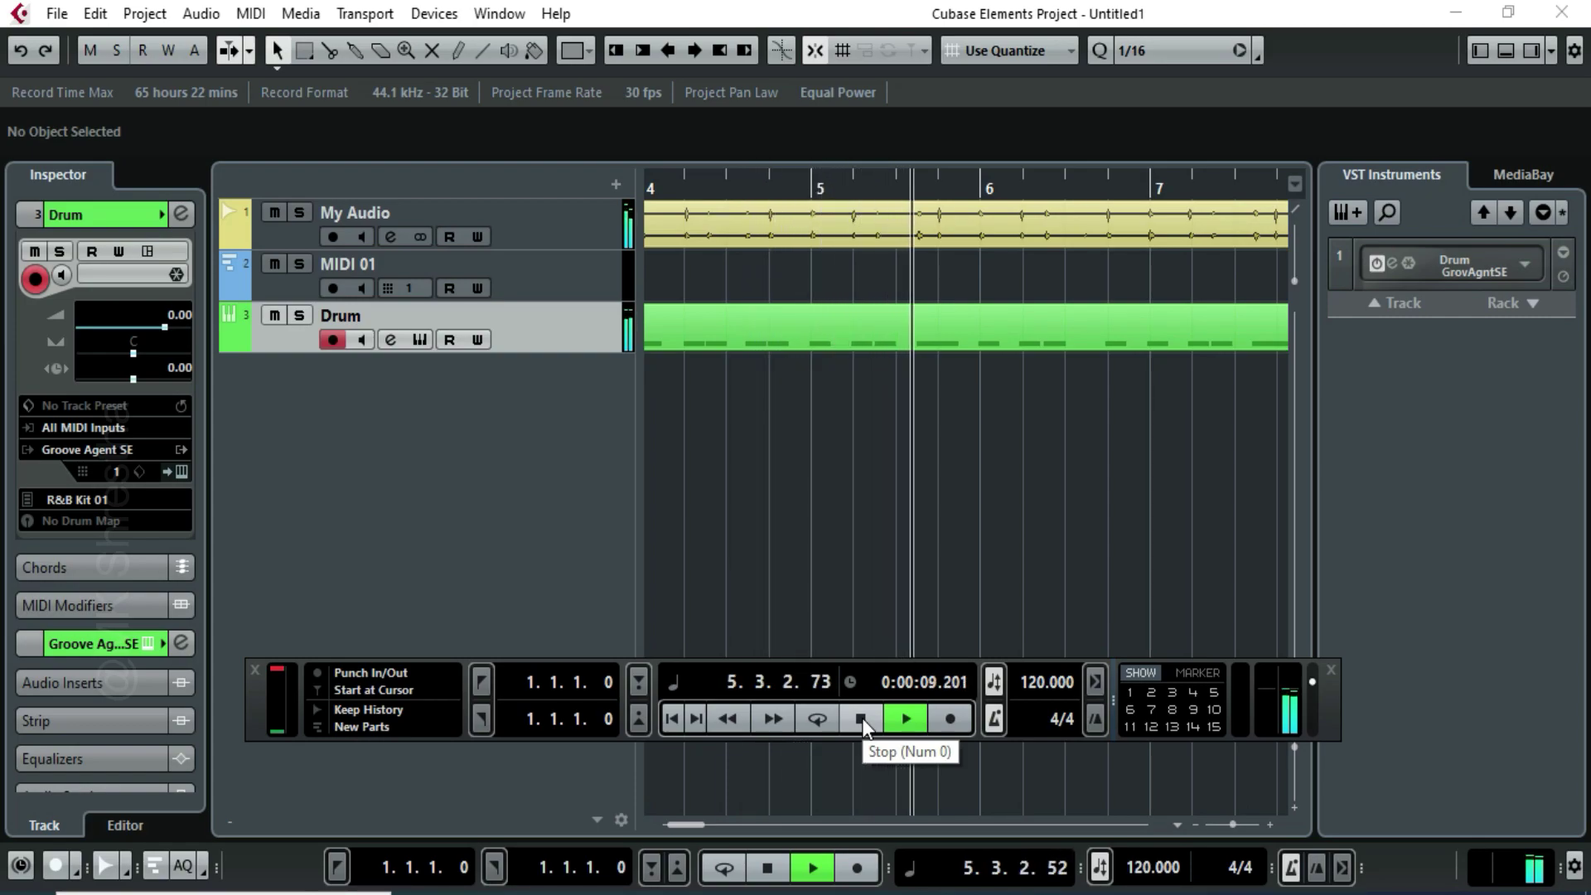
left_click_drag(901, 184, 898, 141)
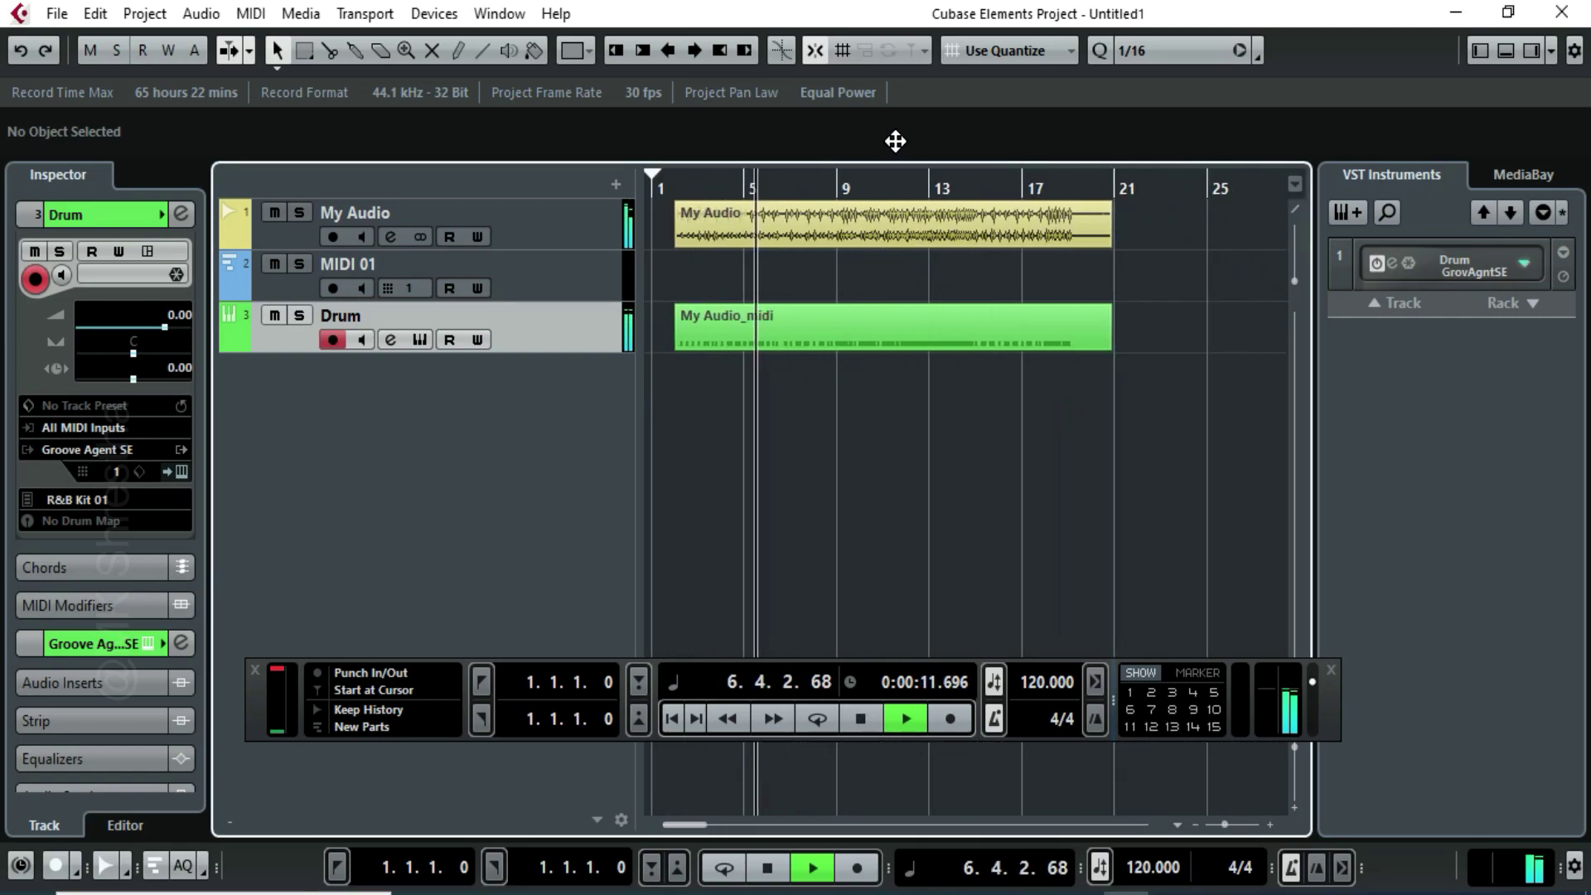
left_click(862, 719)
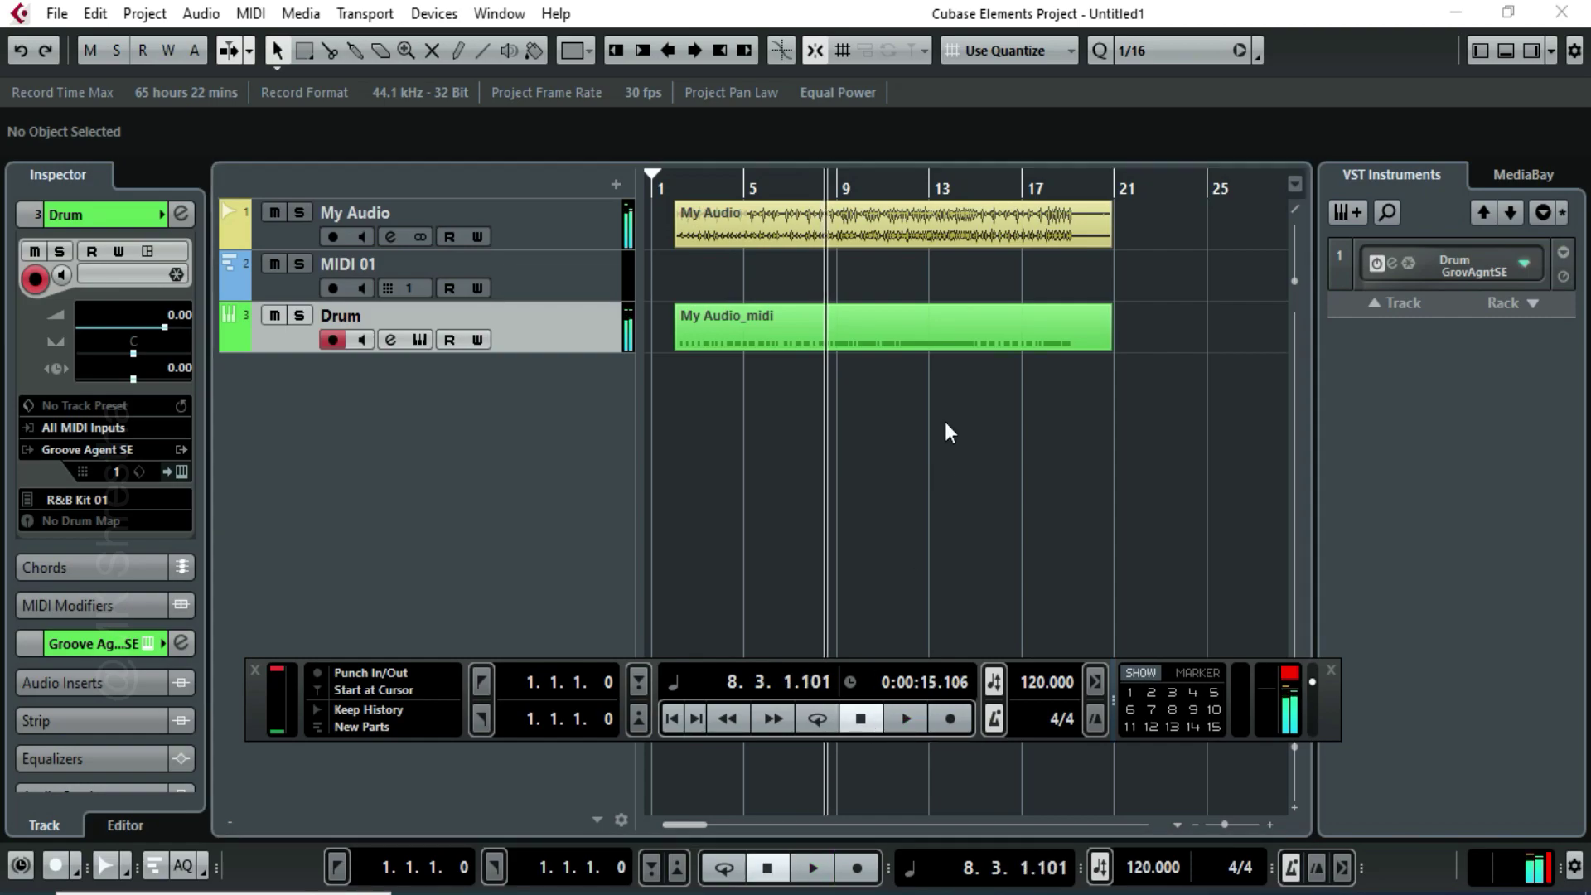
Open the My Audio_midi part in a separate Key Editor window and move the transport panel clear of the notes
double_click(961, 333)
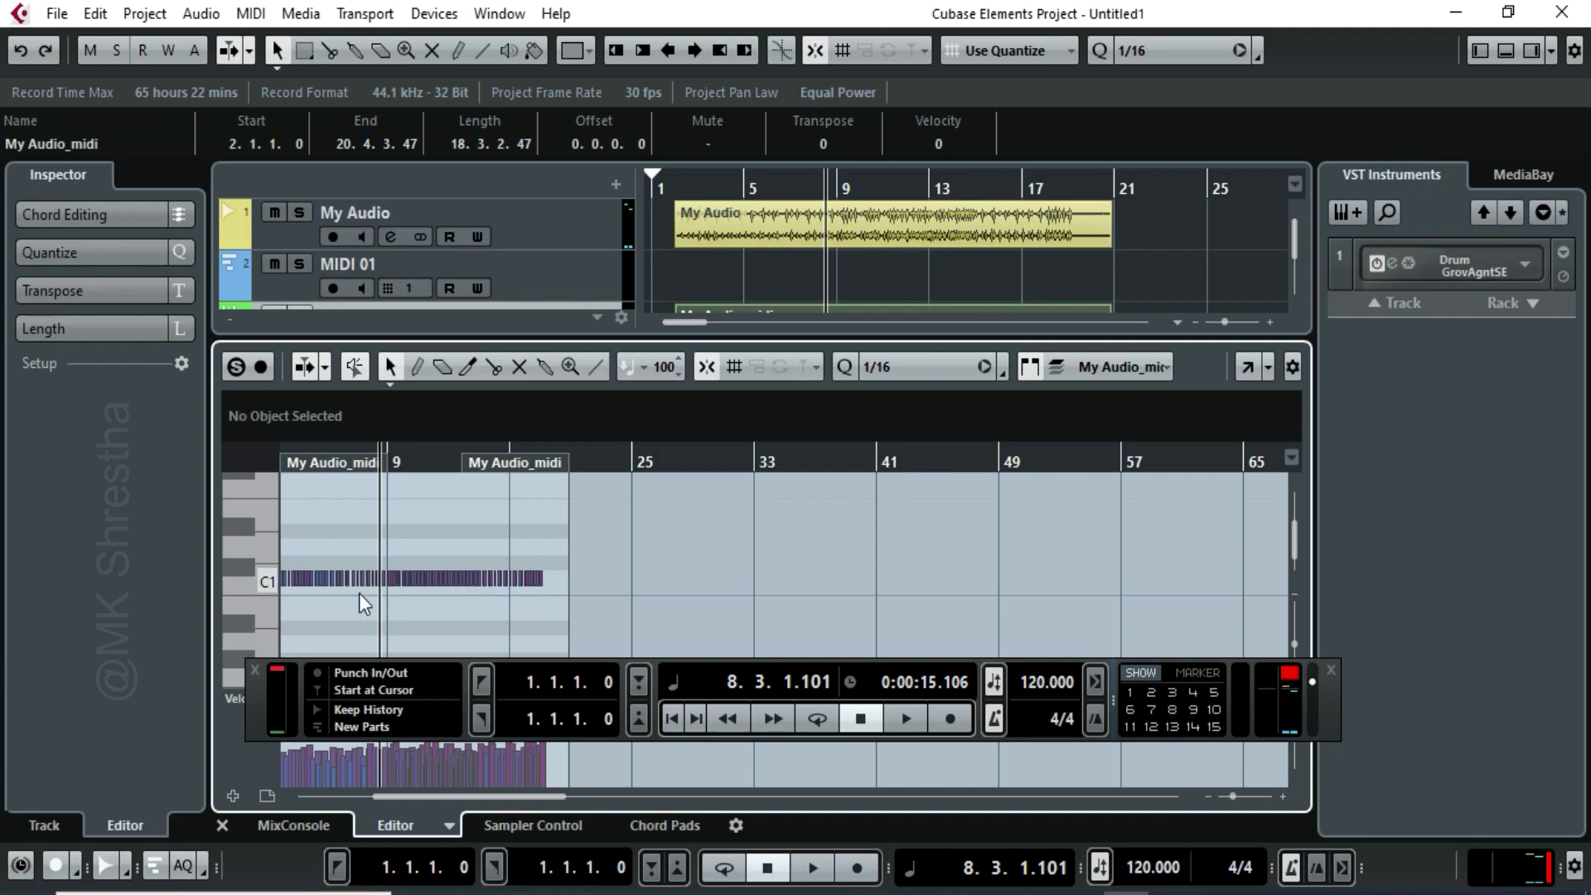
left_click_drag(676, 461, 689, 570)
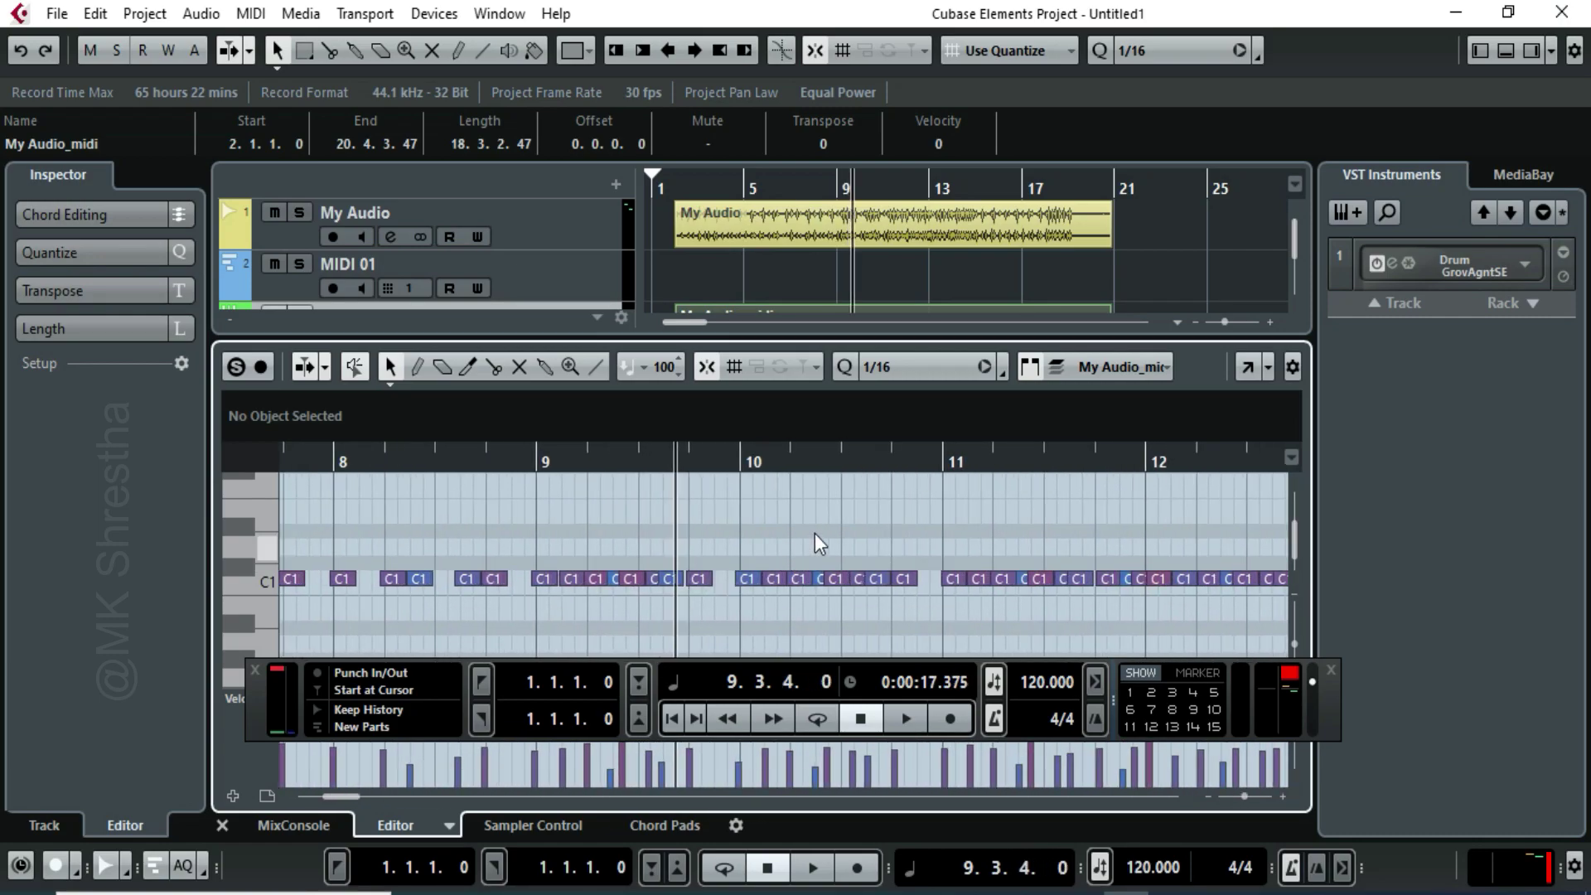
left_click(1243, 369)
left_click_drag(256, 705, 346, 659)
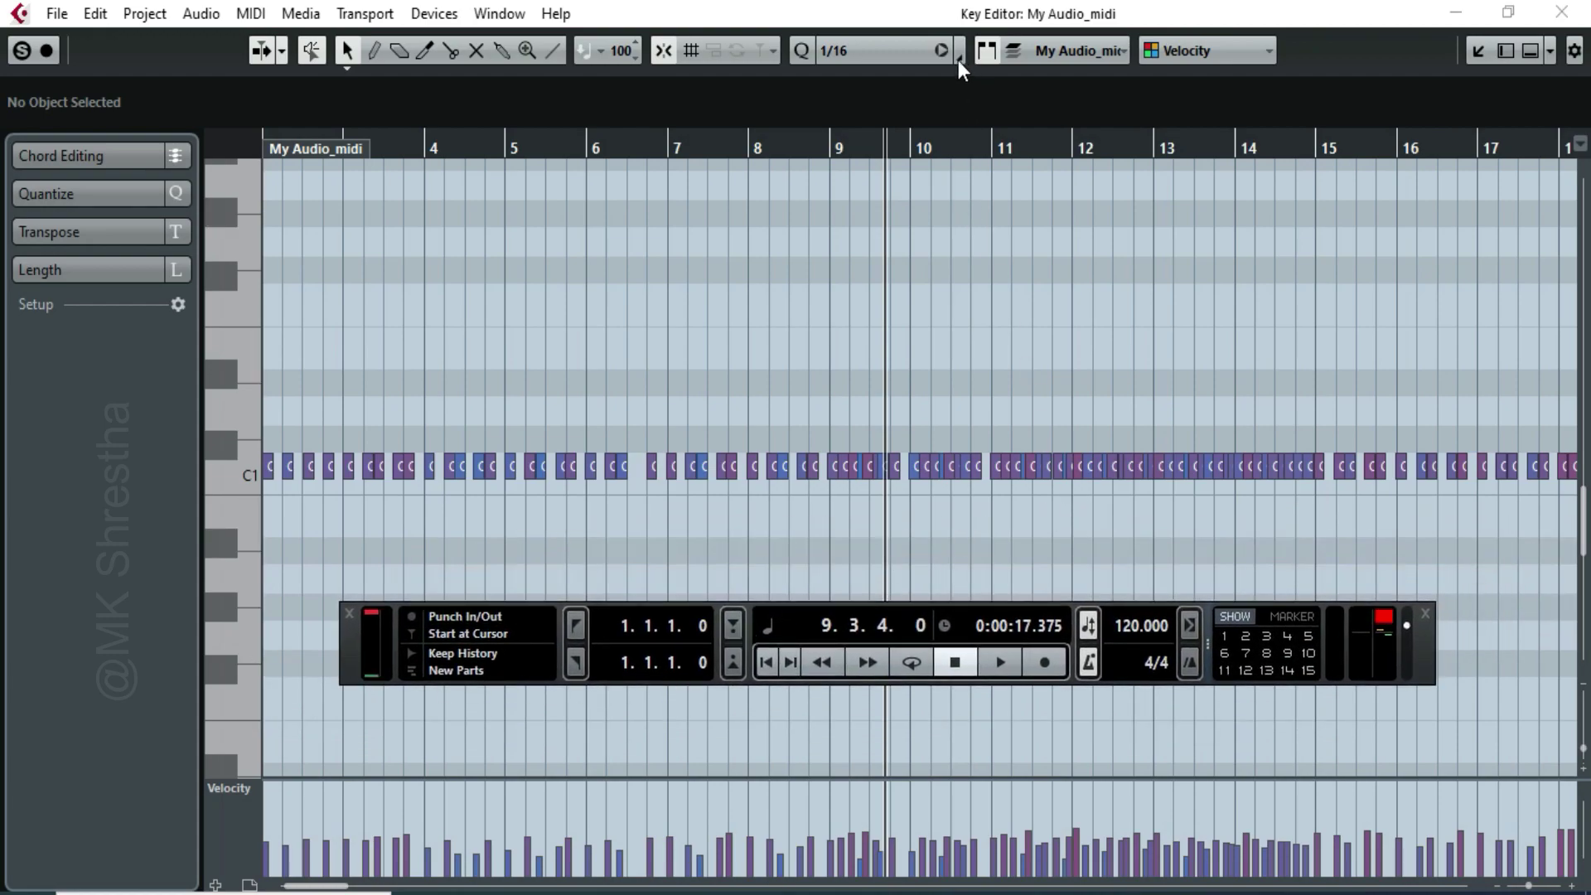
Quantize the My Audio_midi notes to a 1/32 grid and close the Quantize Panel
left_click(898, 52)
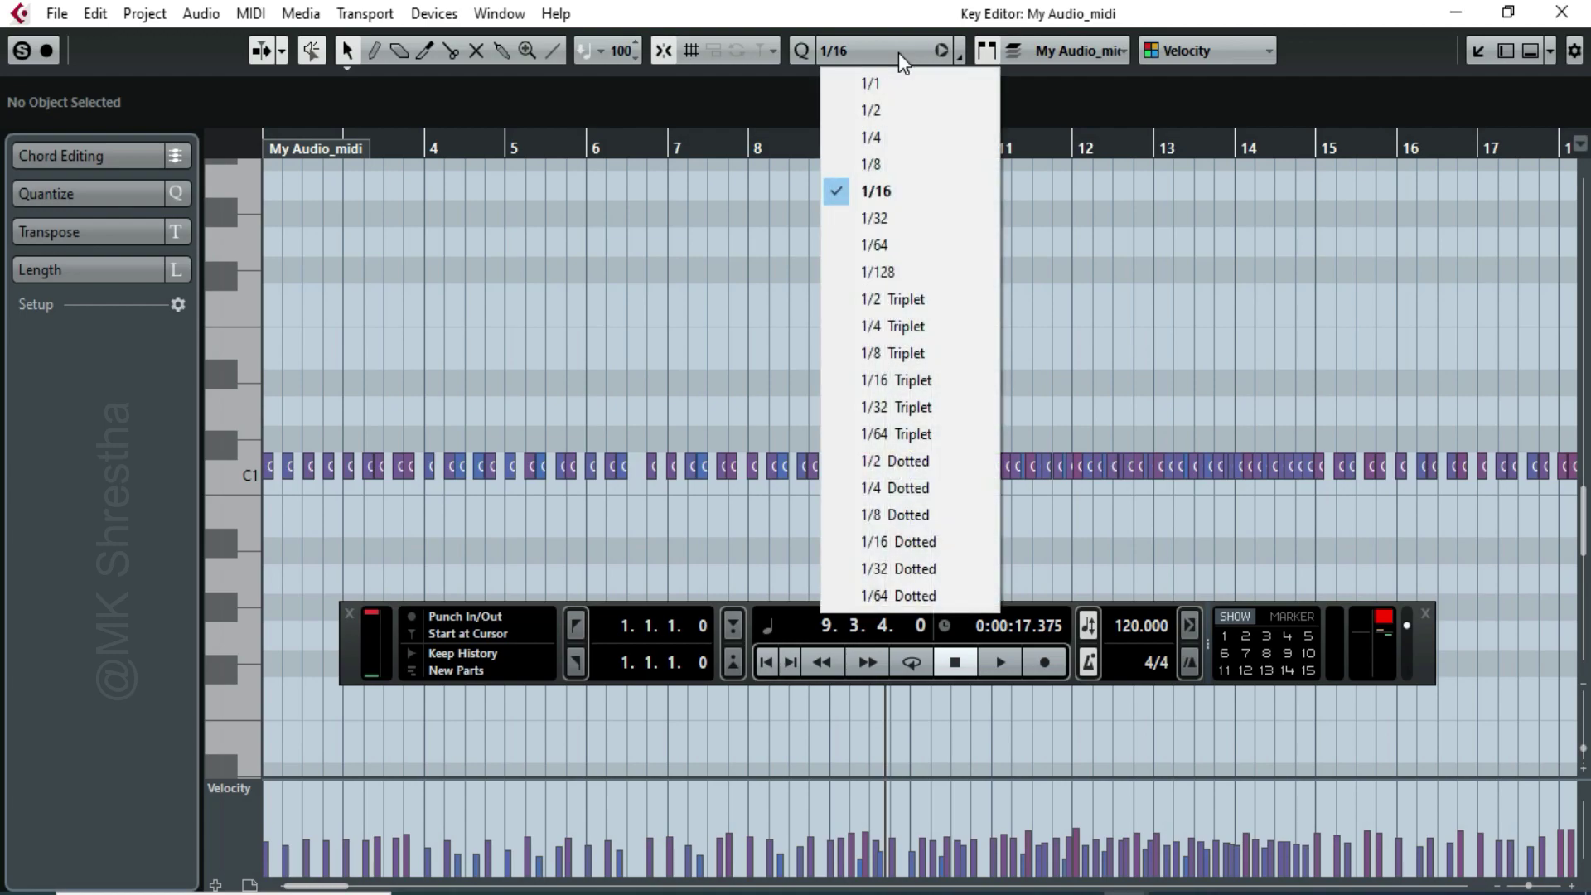
left_click(883, 218)
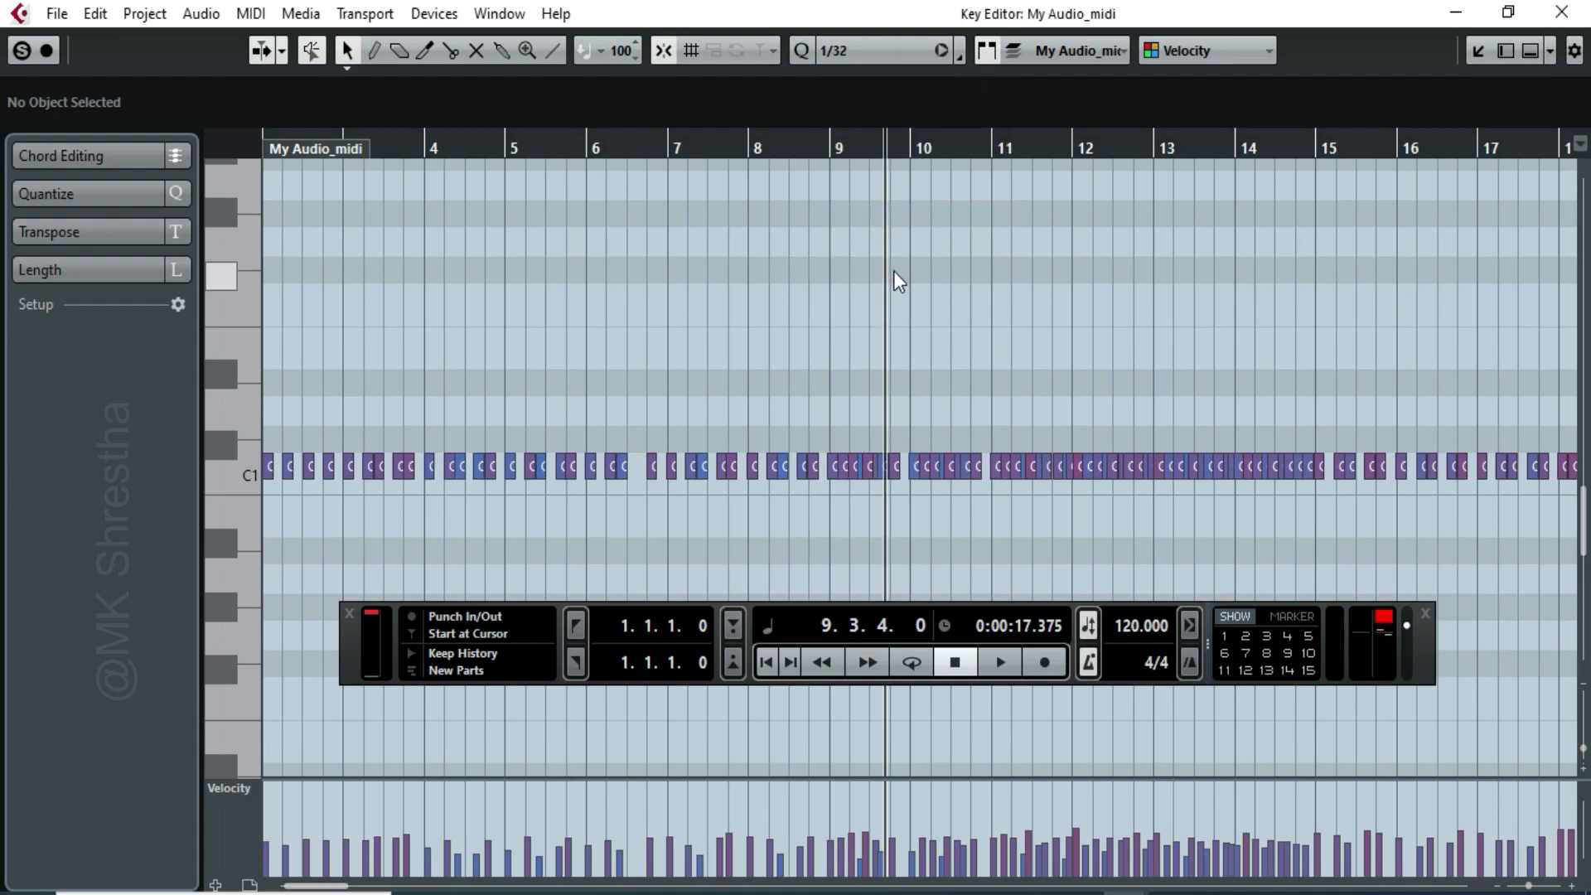
left_click(956, 55)
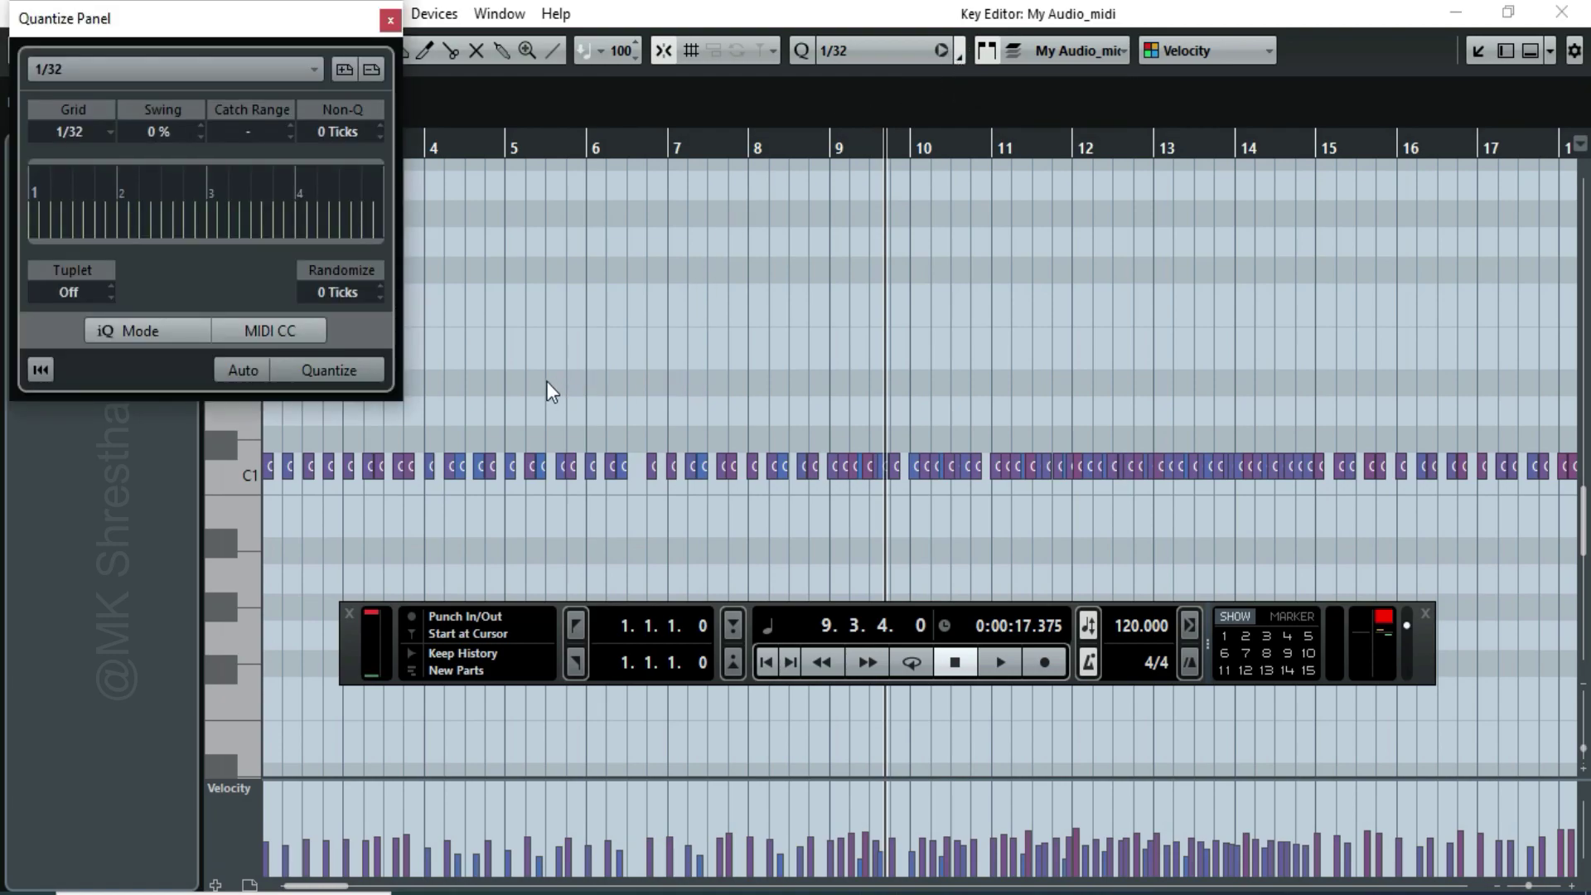
left_click(347, 375)
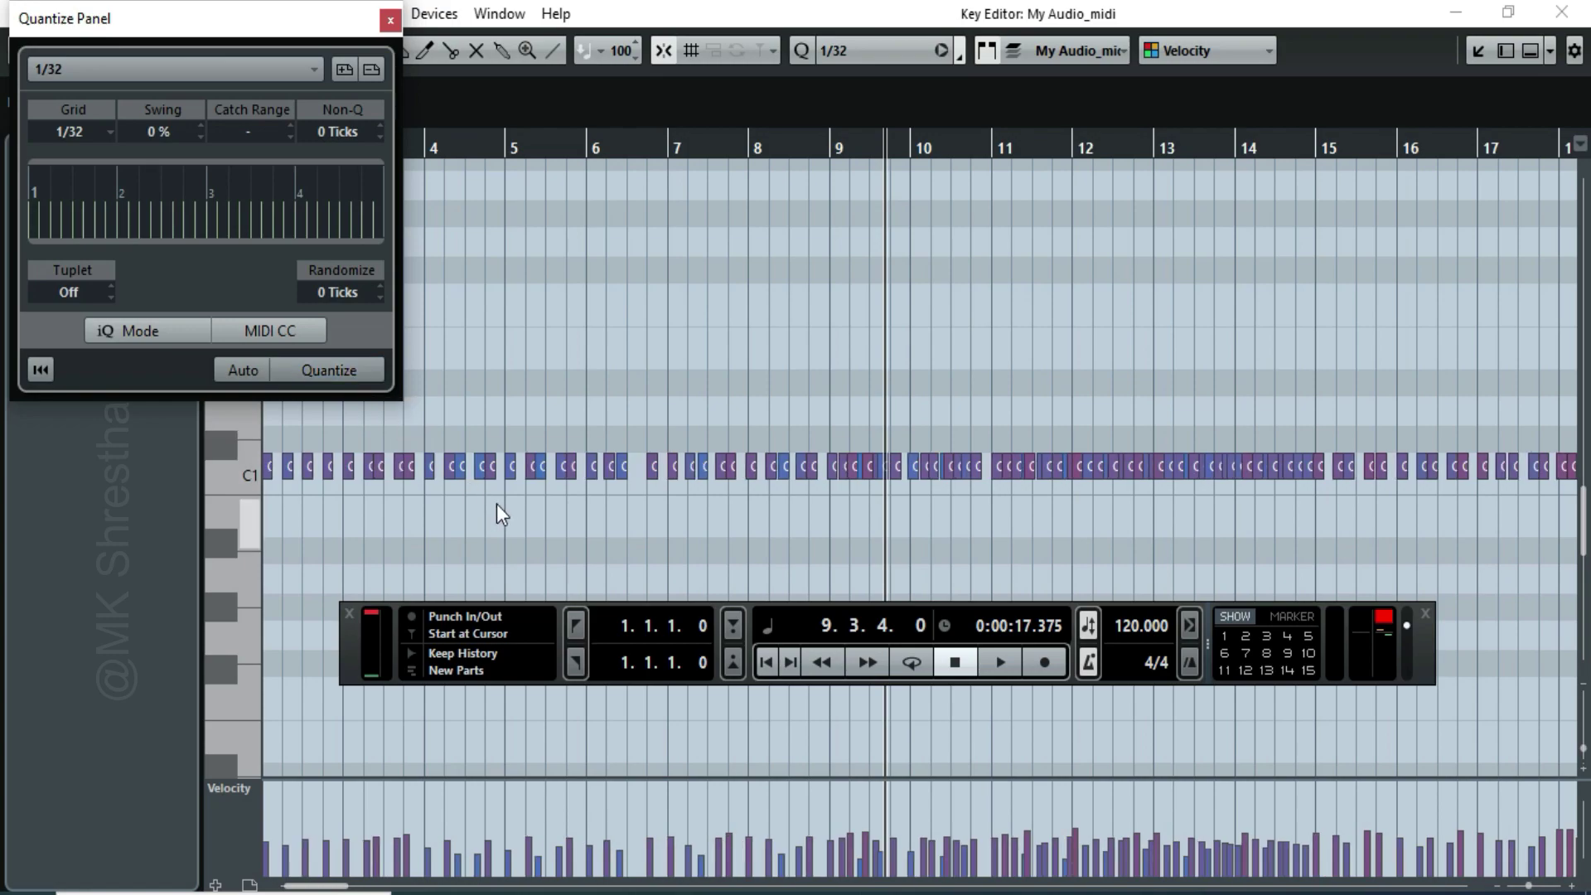
left_click(389, 22)
Play the quantized notes from the project start to check their timing, stopping after a few bars
left_click(765, 665)
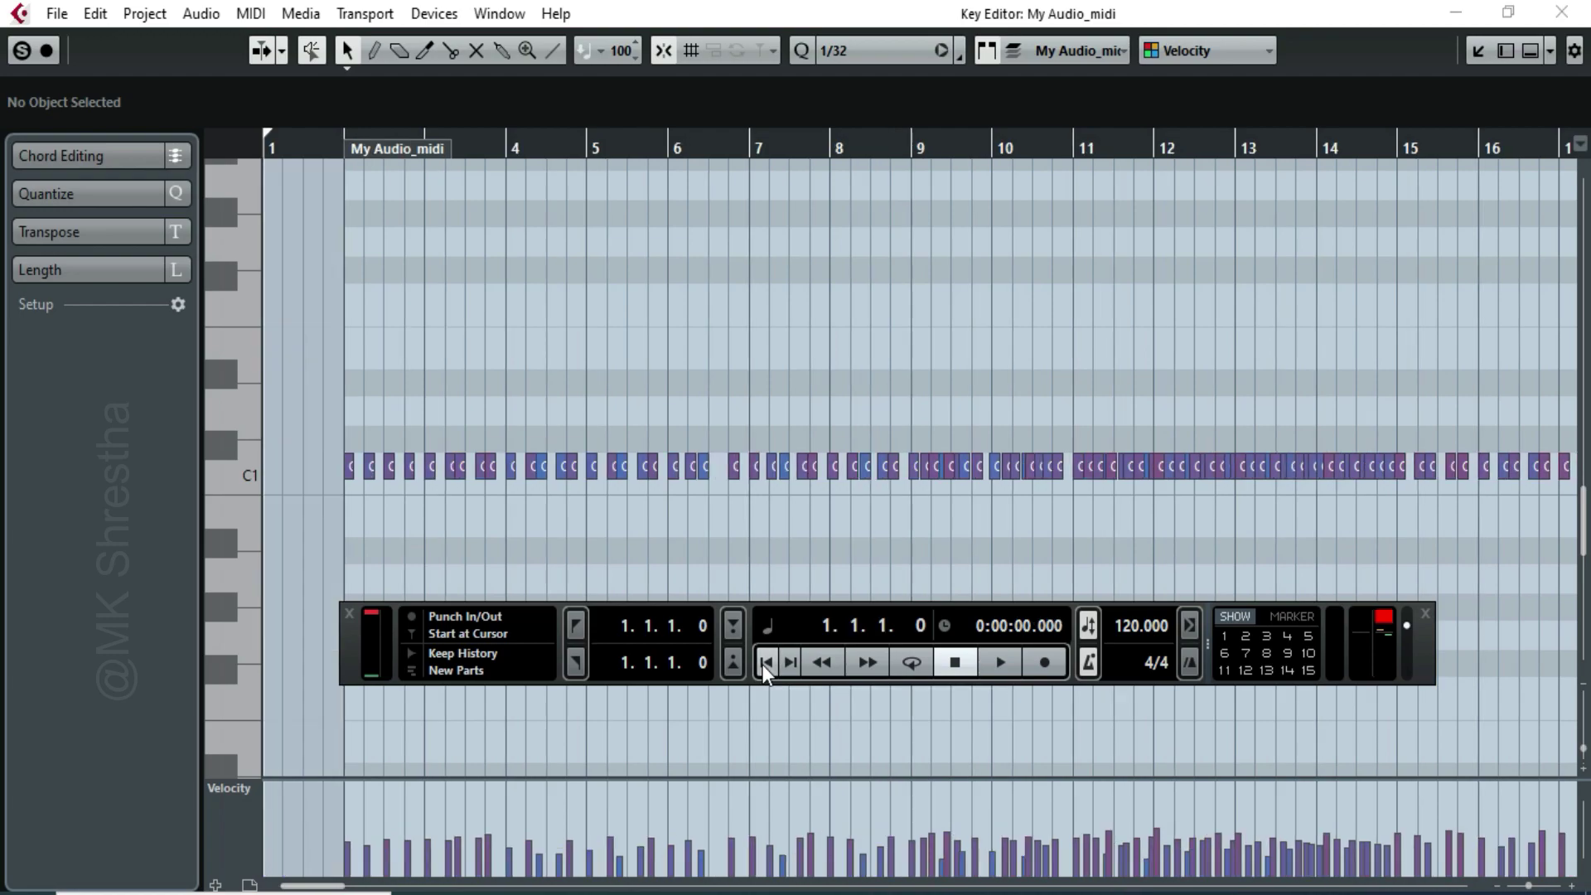
left_click(991, 662)
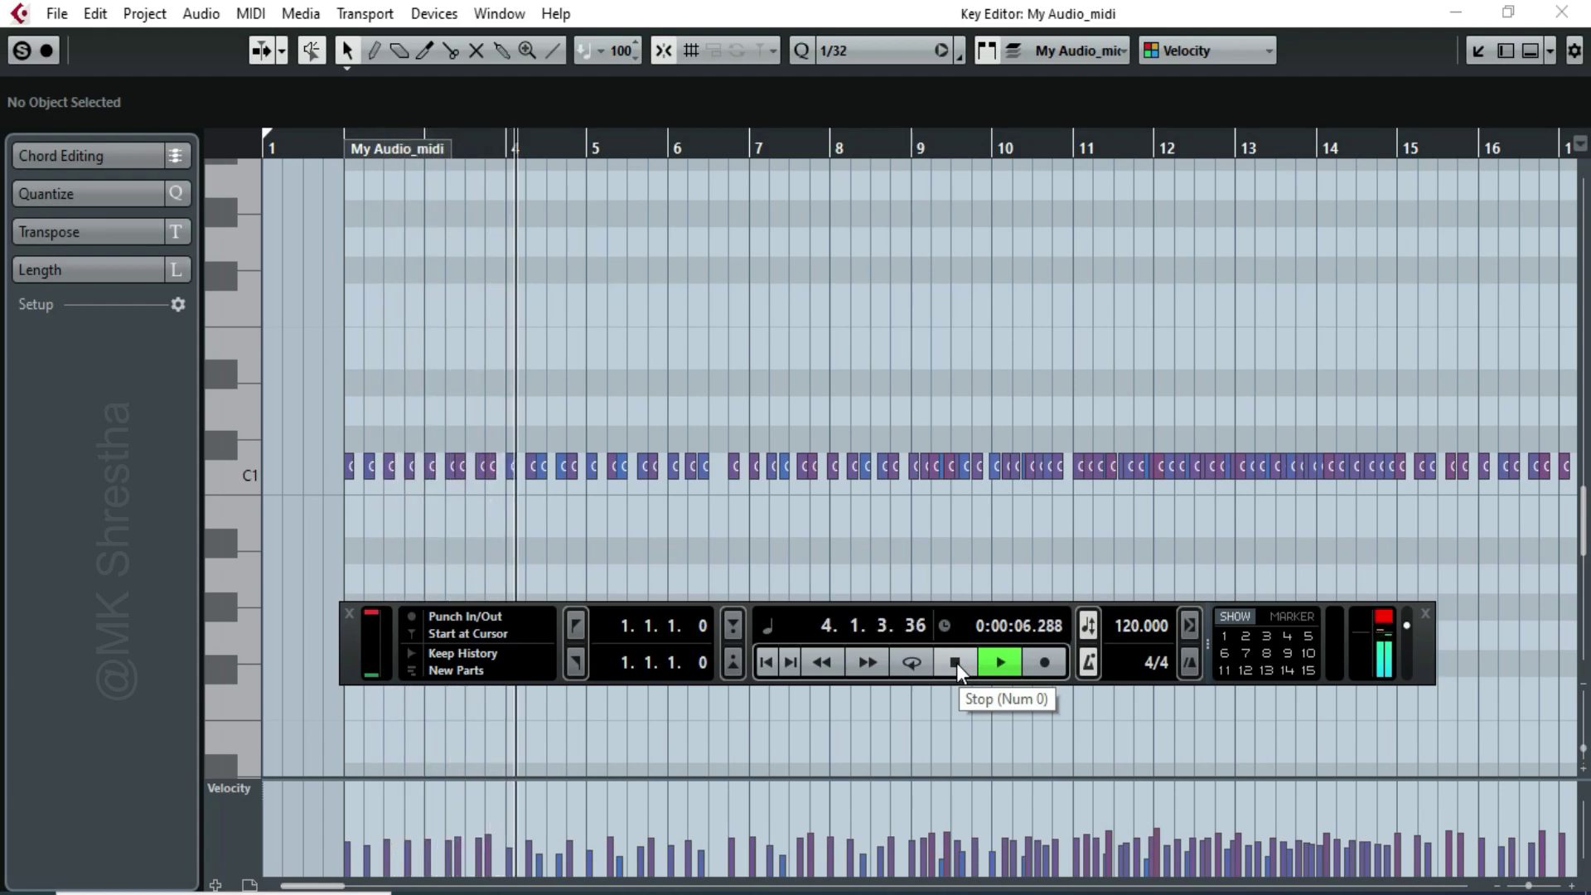
left_click(956, 663)
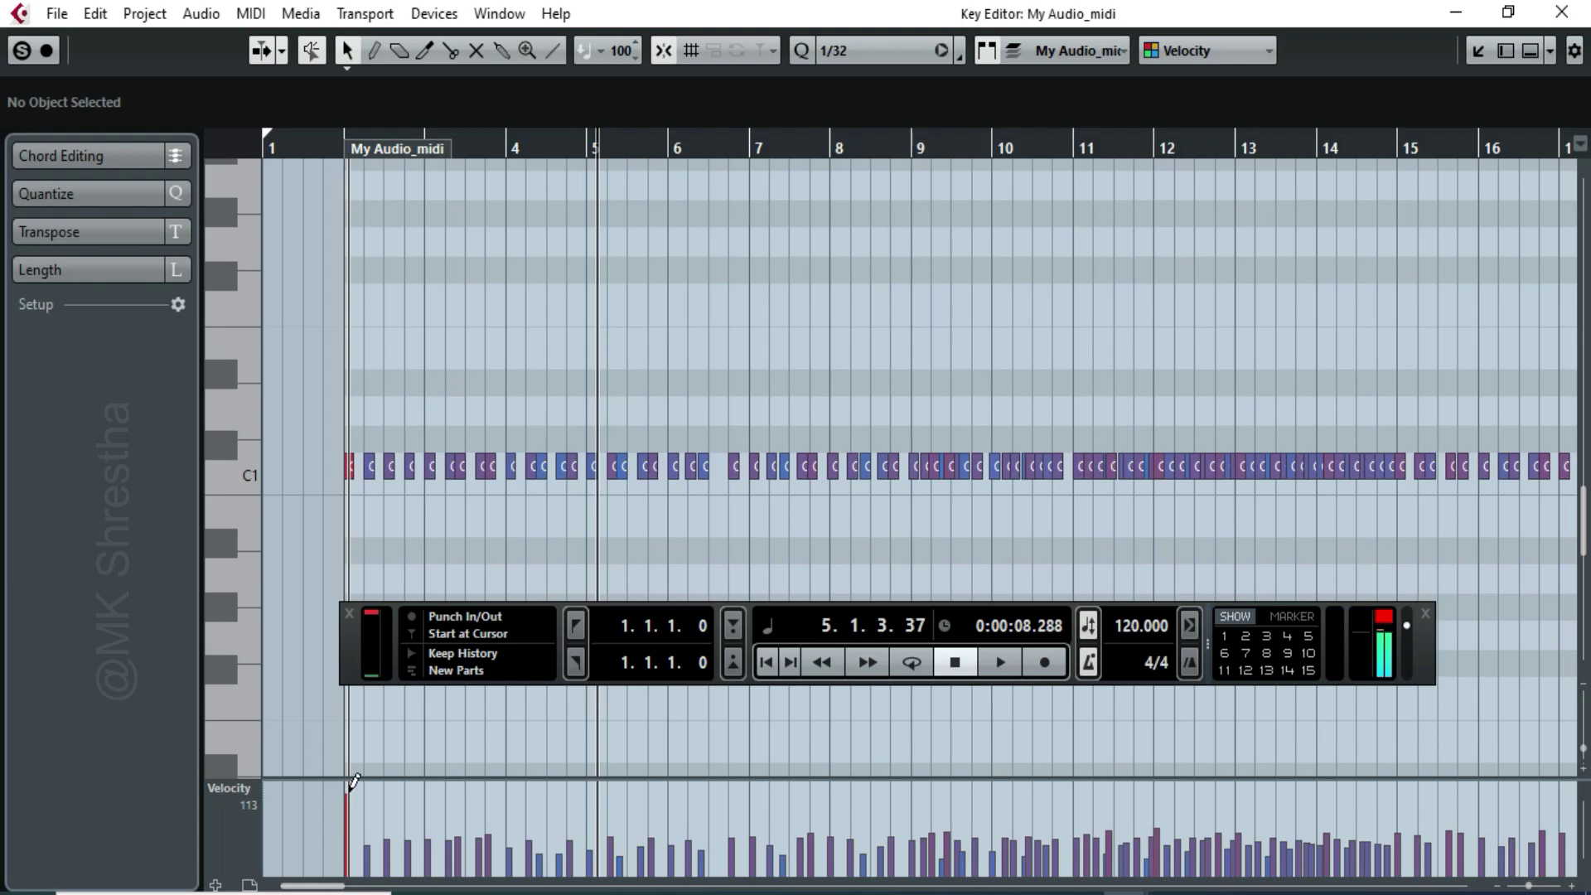
Raise the velocities of all C1 notes in My Audio_midi to about 127, evening out the bars that remain lower
mouse_move(354, 777)
left_mouse_down()
mouse_move(1003, 793)
mouse_move(1574, 778)
left_mouse_up()
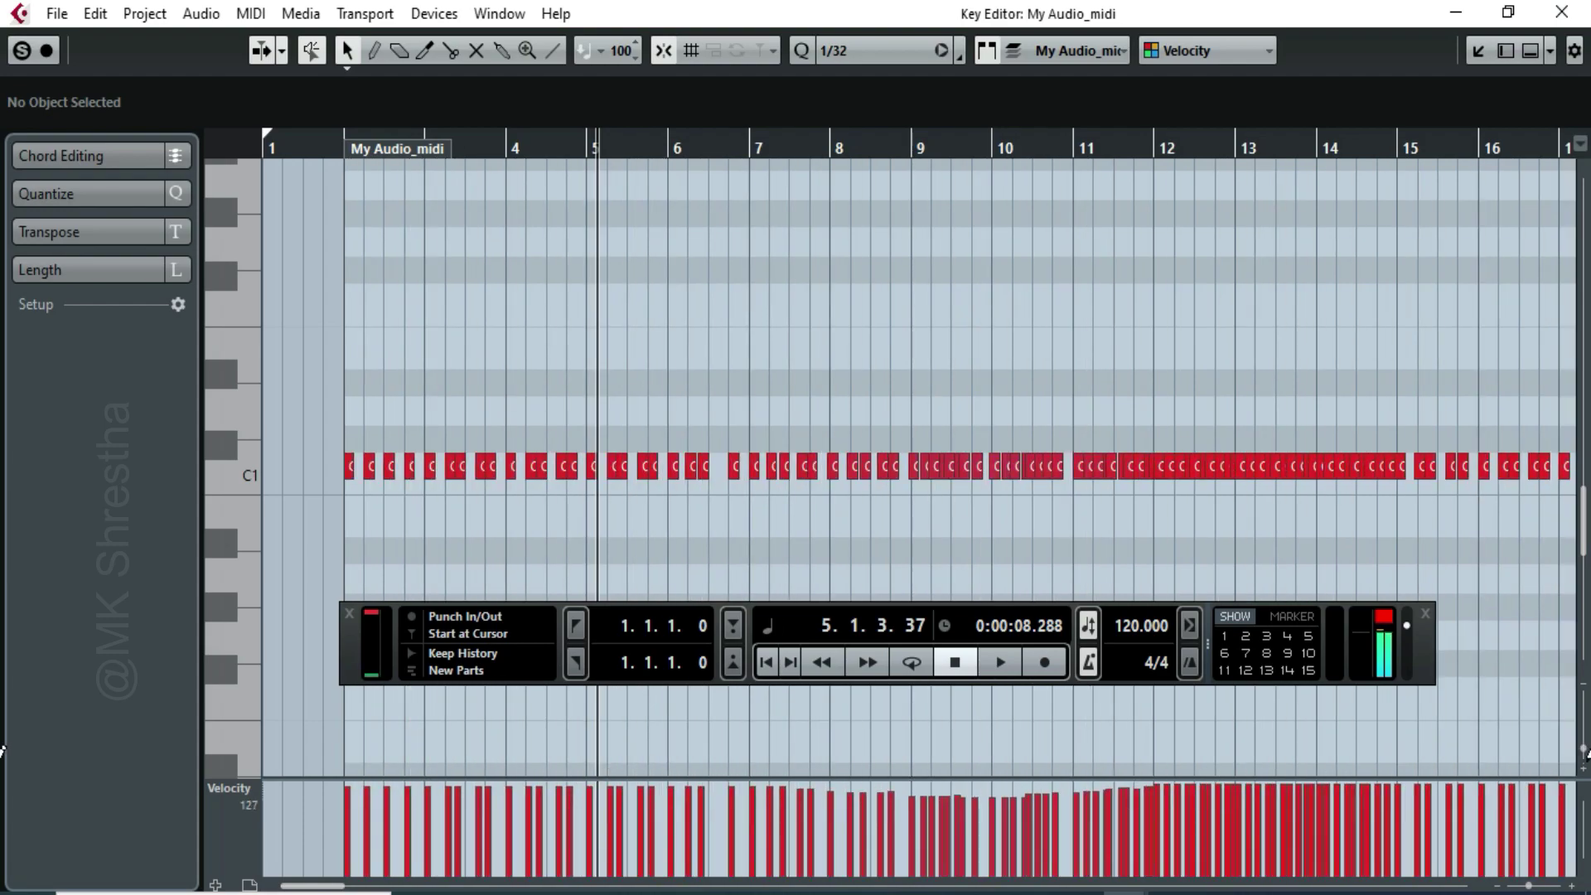
mouse_move(943, 146)
left_mouse_down()
mouse_move(944, 188)
mouse_move(949, 143)
left_mouse_up()
left_click_drag(1073, 779, 997, 779)
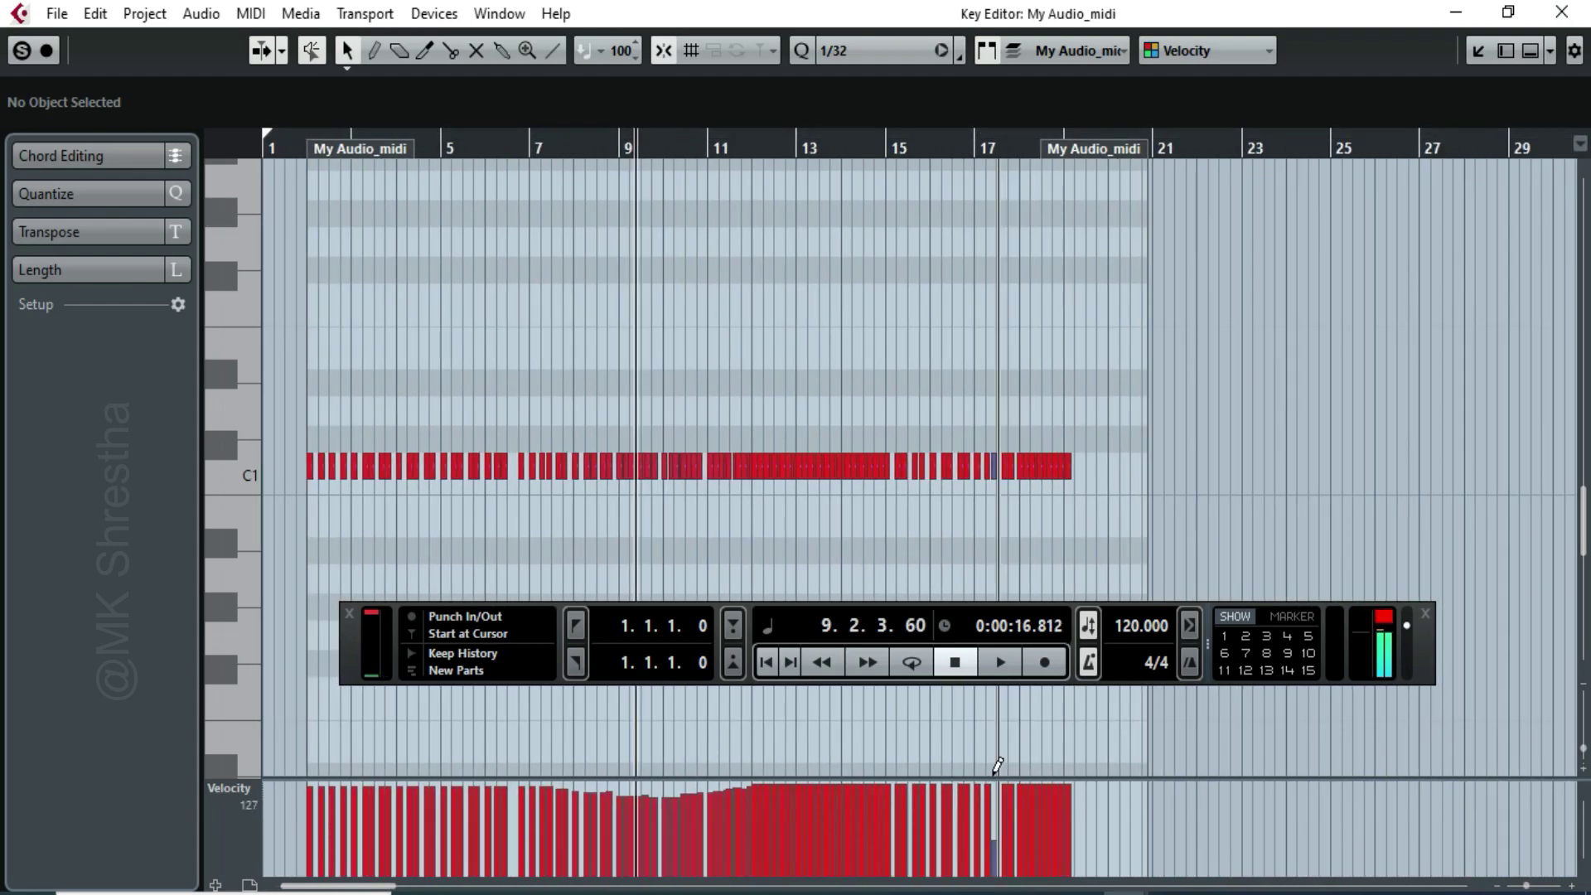
mouse_move(729, 820)
left_mouse_down()
mouse_move(763, 779)
mouse_move(497, 756)
left_mouse_up()
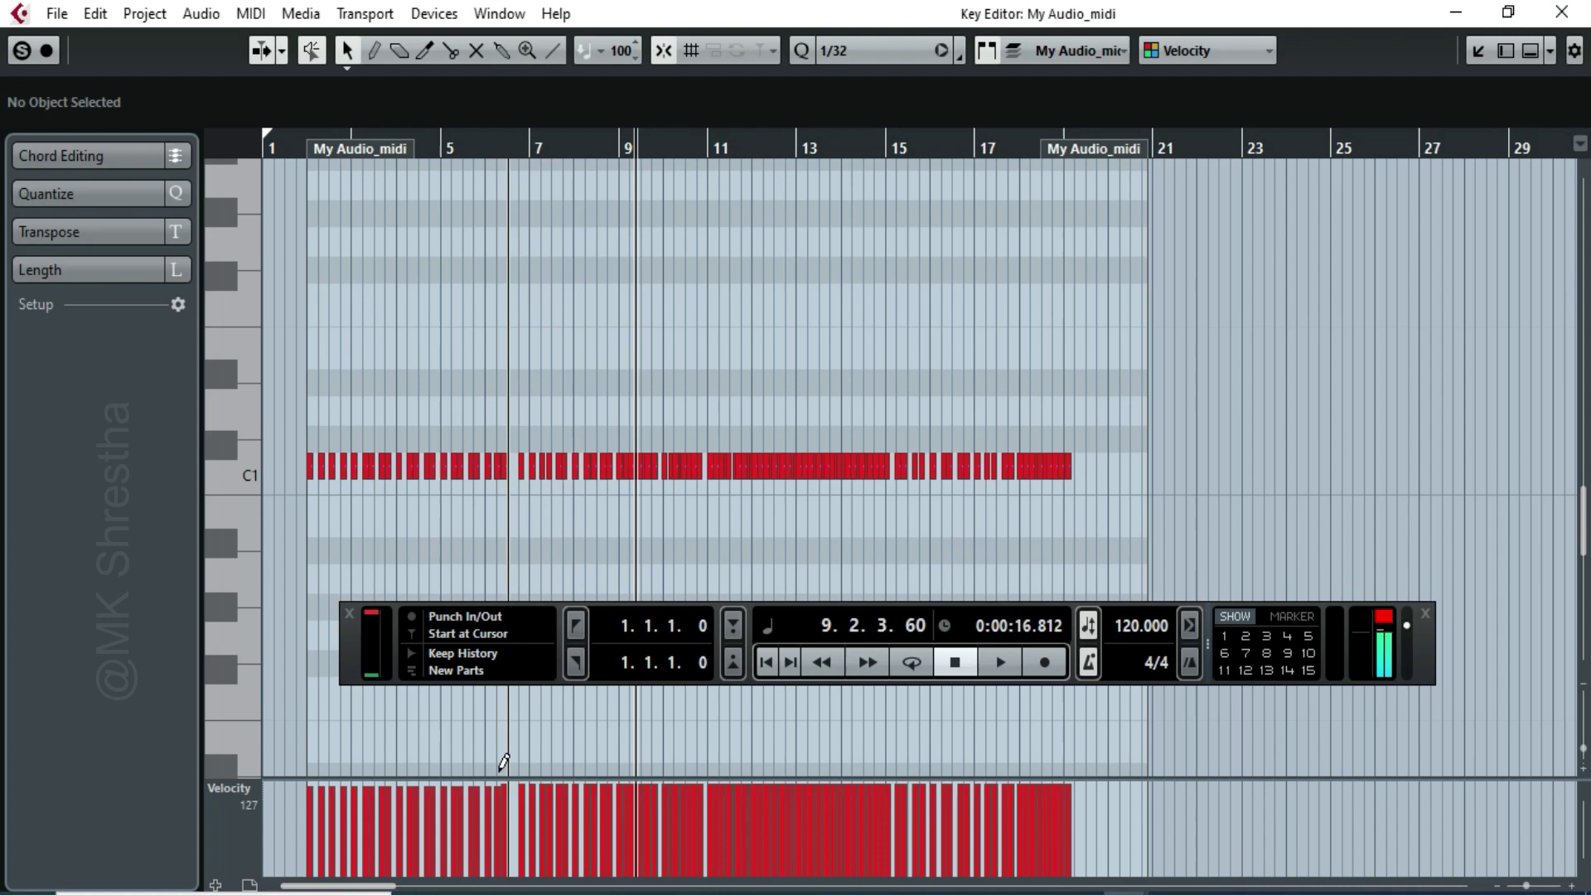
Set the quantize grid to 1/16 and move the E1 note at the start of bar 3 back to 2.4.1
left_click(870, 50)
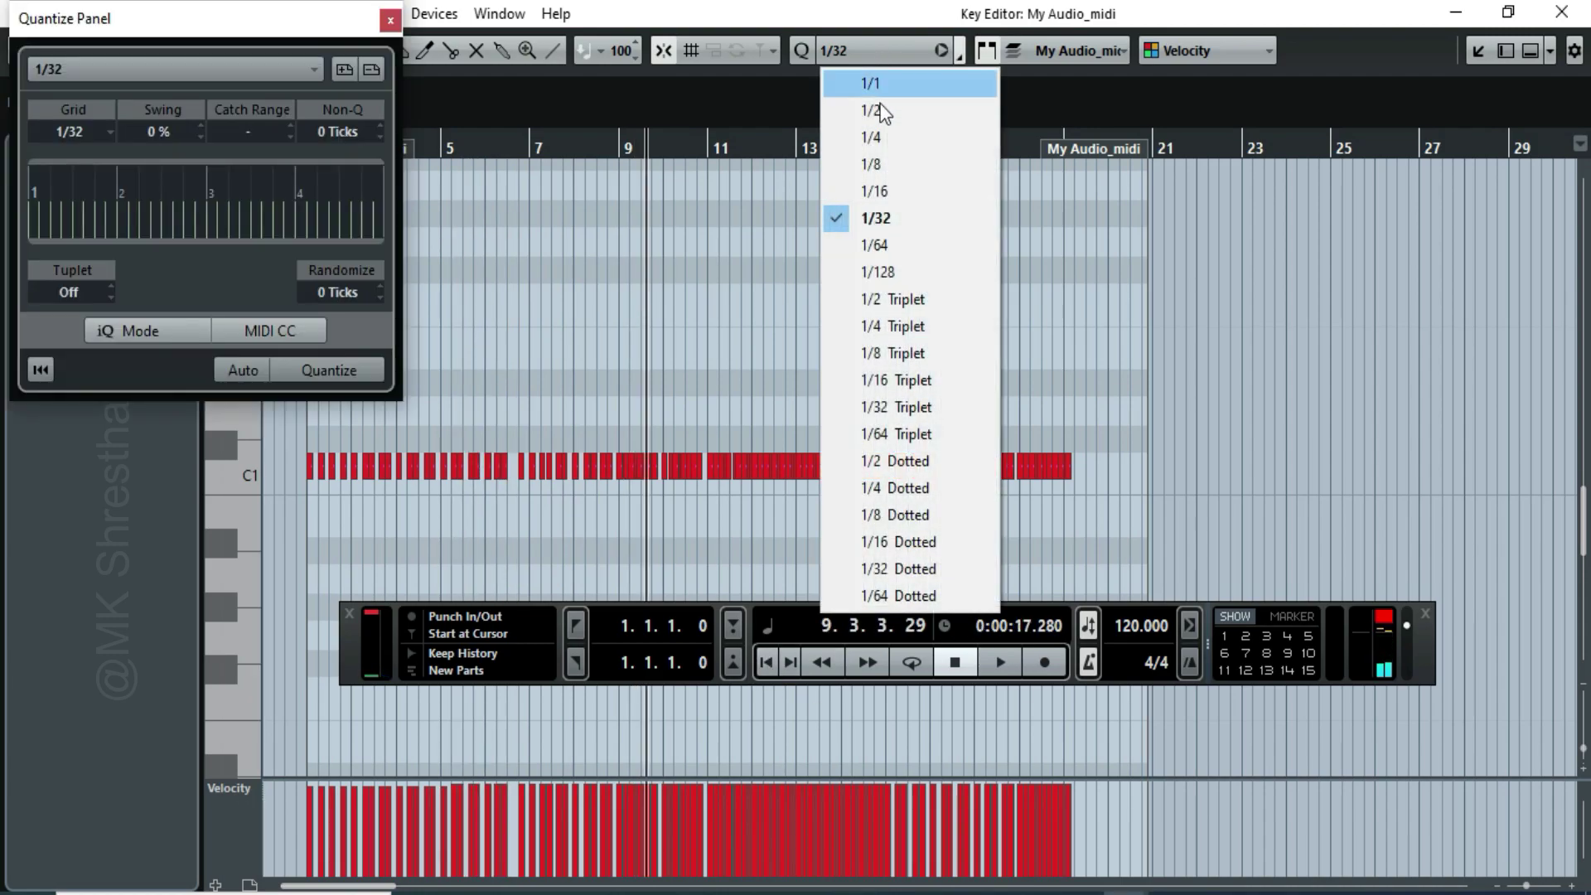
left_click(883, 193)
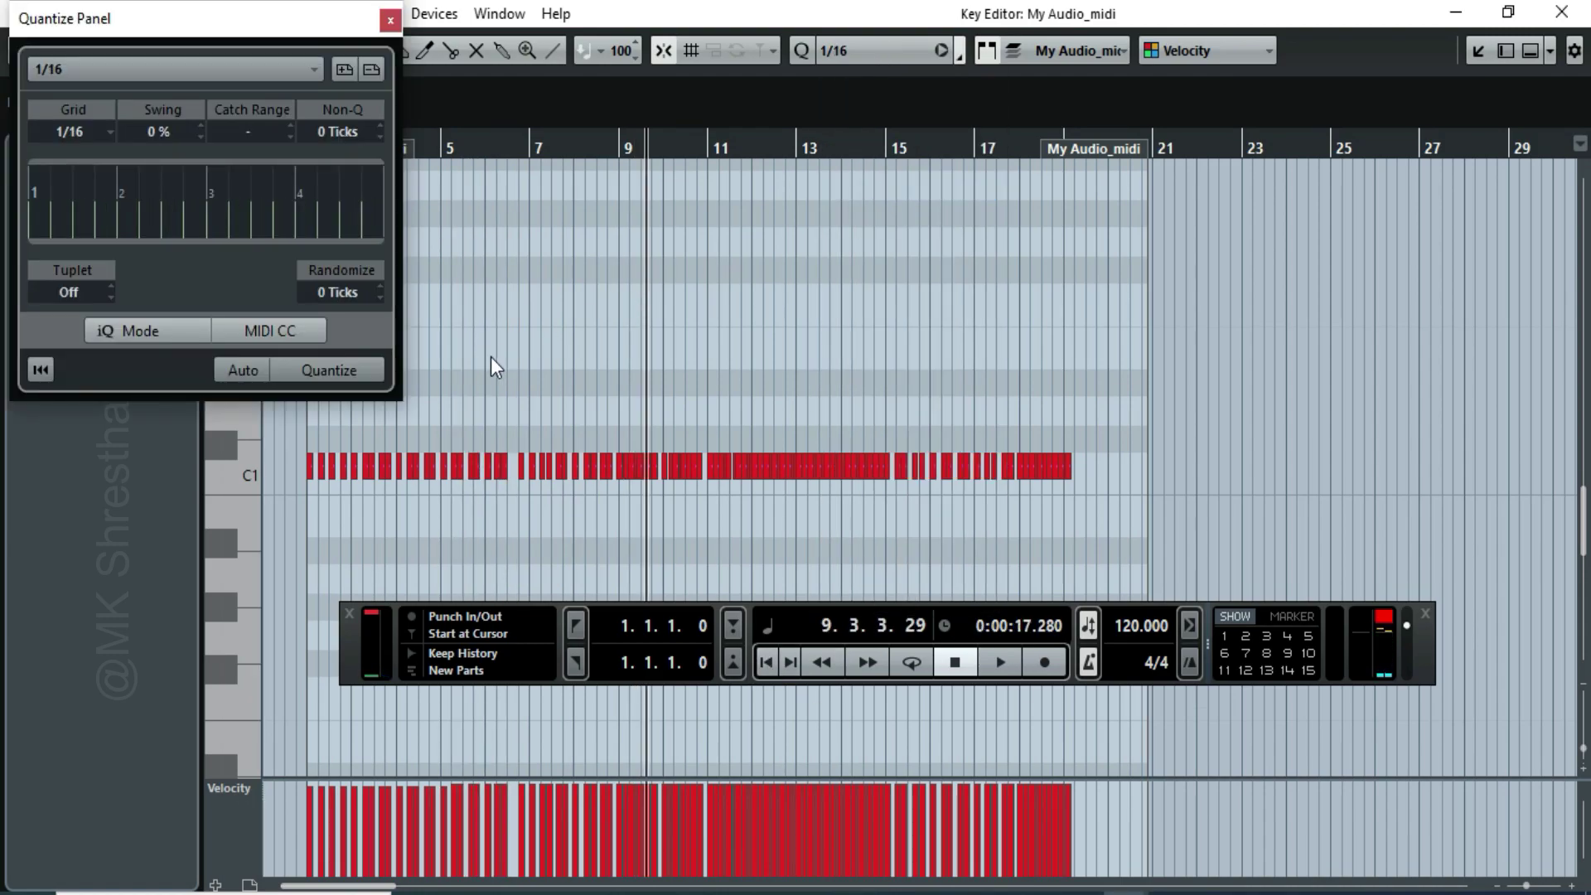
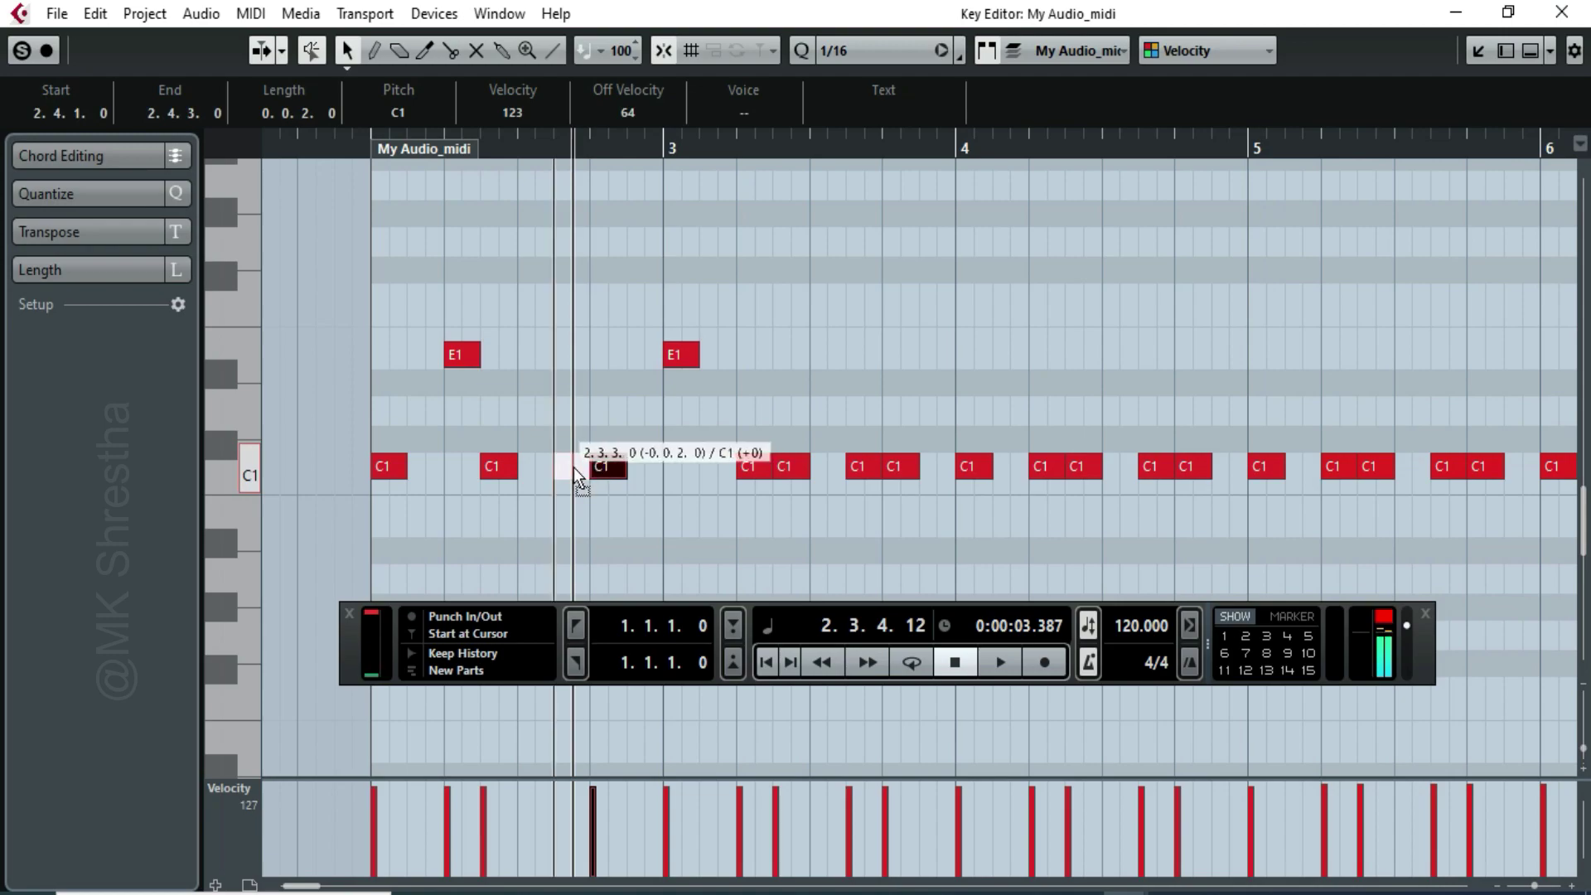
left_click_drag(679, 356, 603, 362)
mouse_move(912, 149)
left_mouse_down()
mouse_move(912, 196)
mouse_move(901, 169)
left_mouse_up()
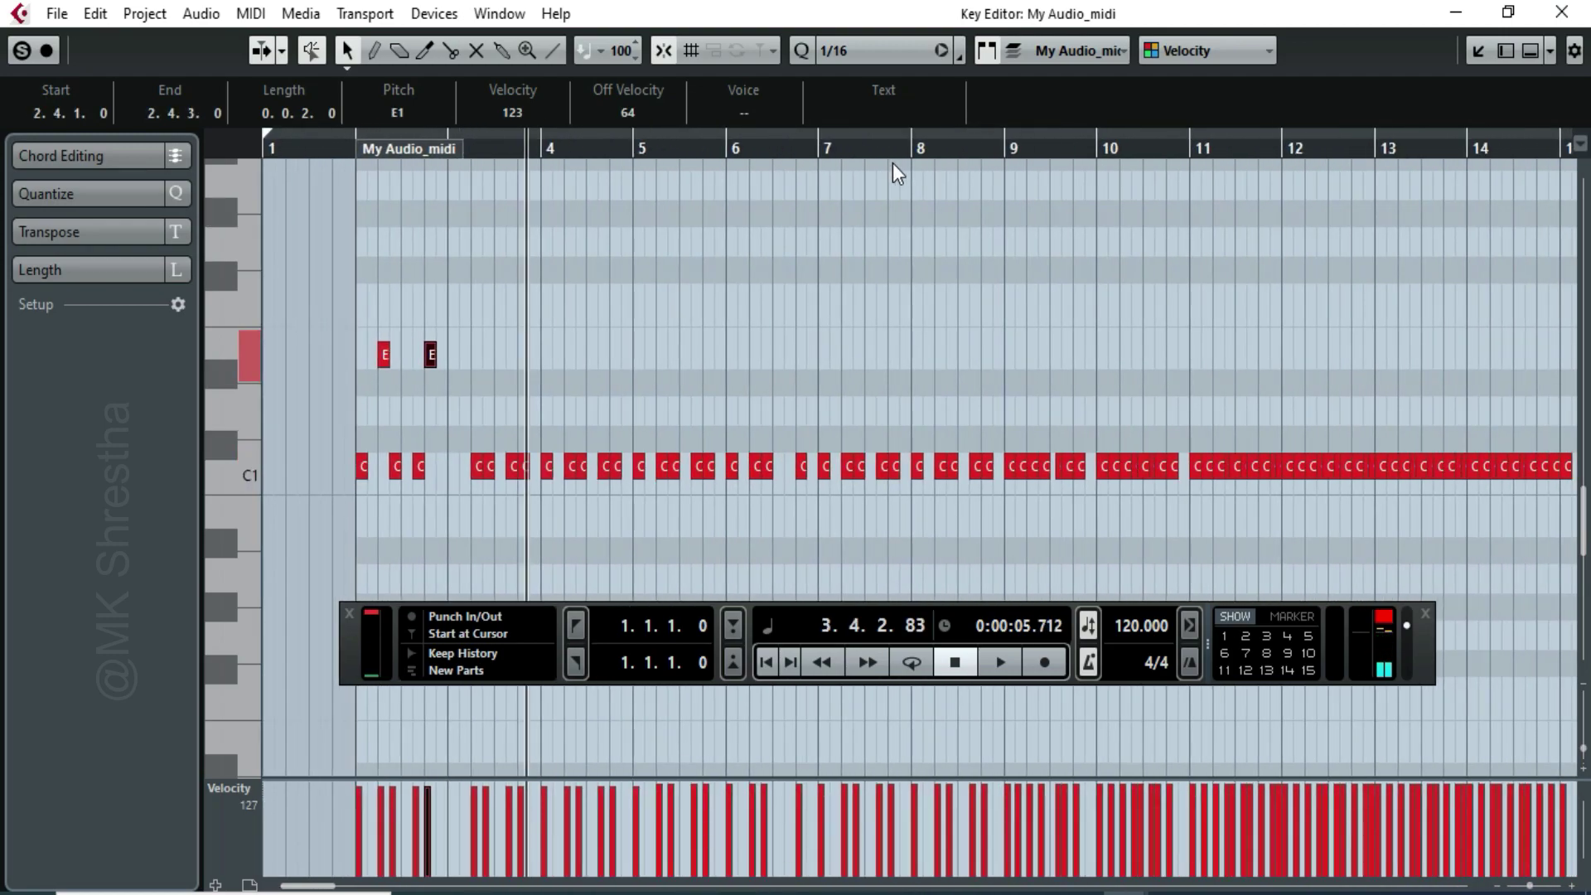
Delete all the C1 notes in bars 3 through 9
left_click_drag(470, 408, 1085, 526)
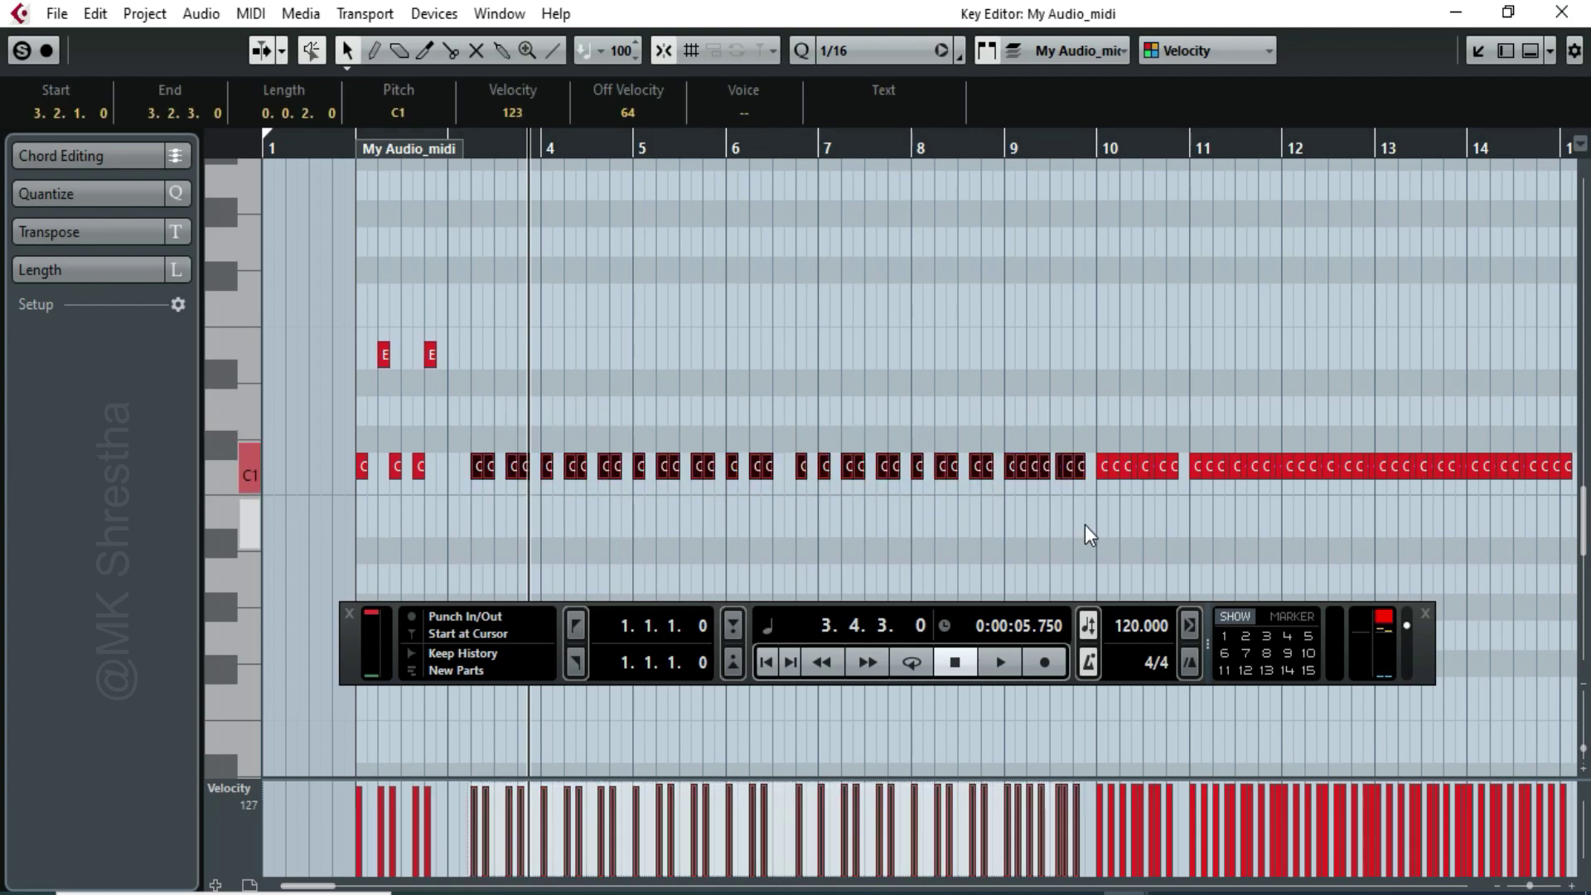
key("Delete")
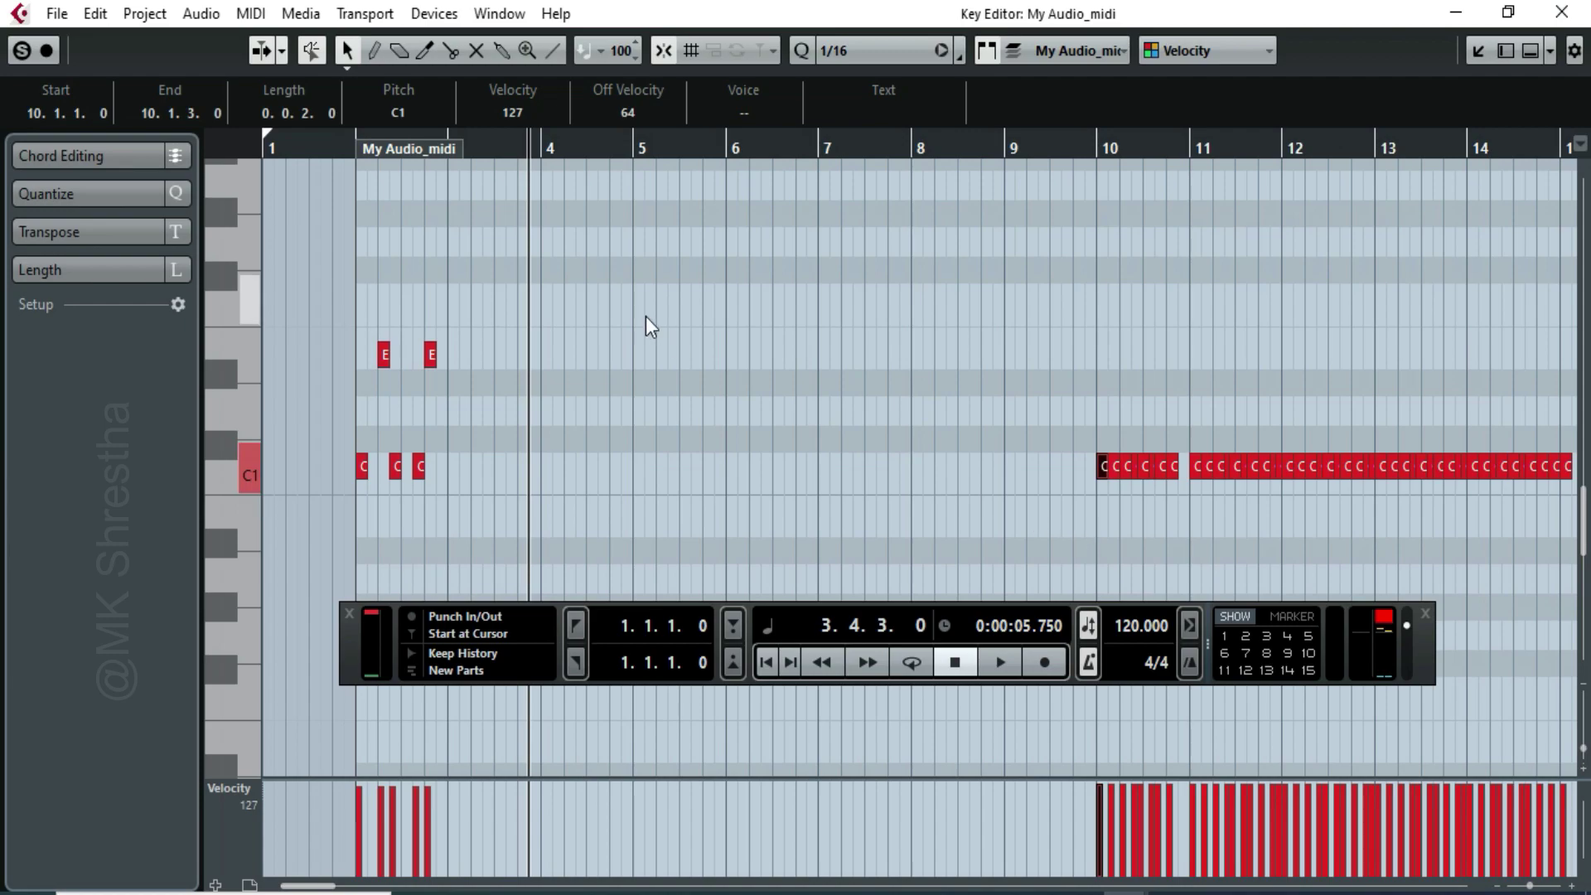
Copy the bar 2 kick and snare pattern to the start of bar 3, using a 1/1 grid
left_click_drag(494, 323, 340, 504)
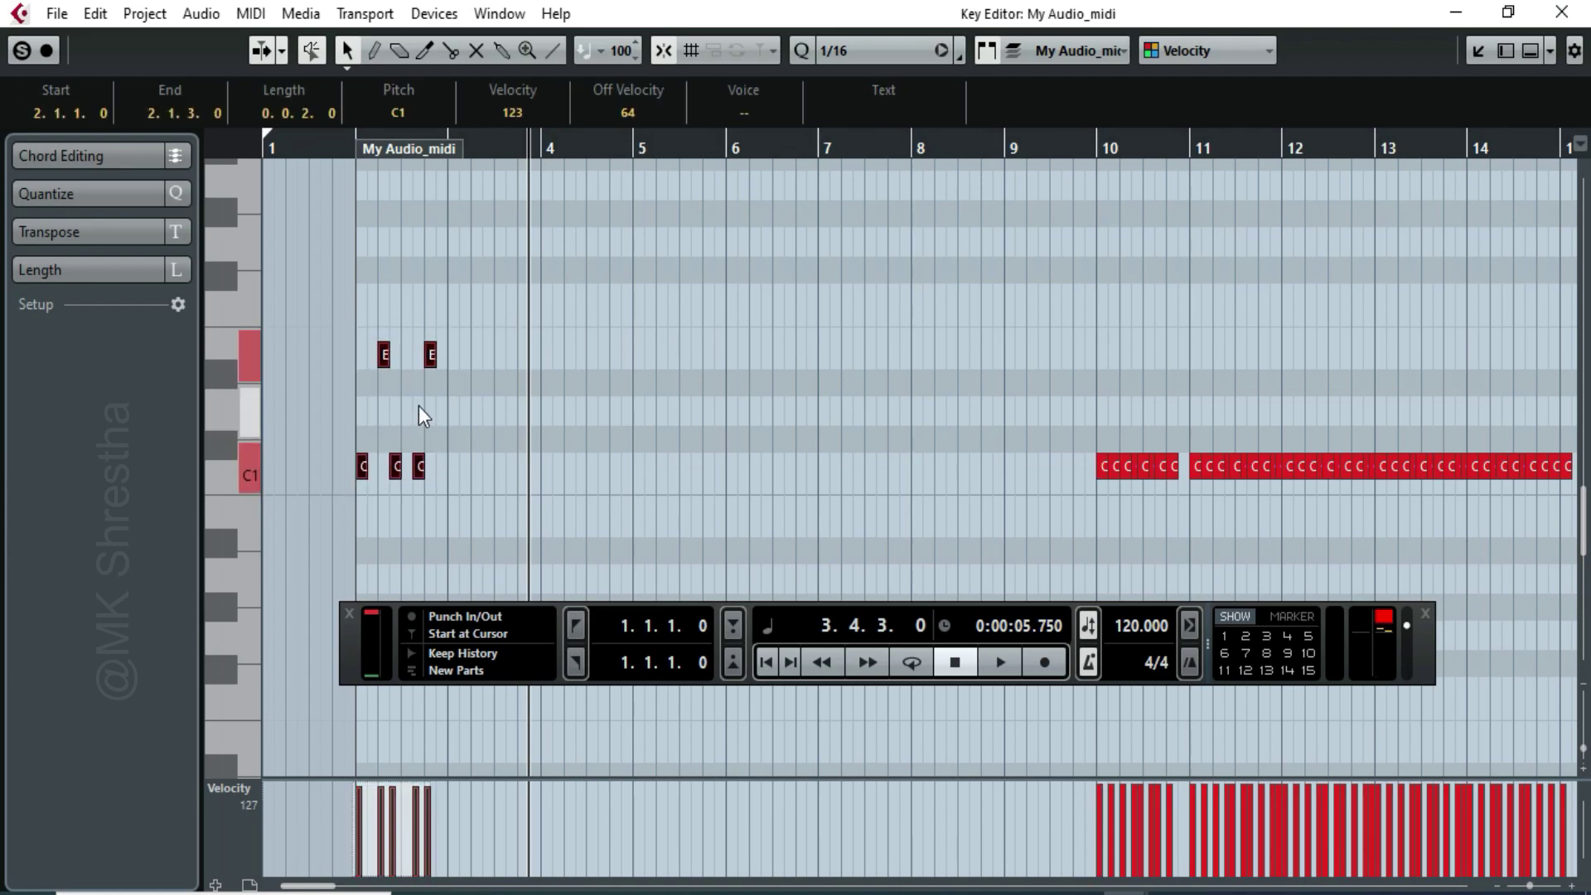
left_click(898, 47)
left_click(887, 87)
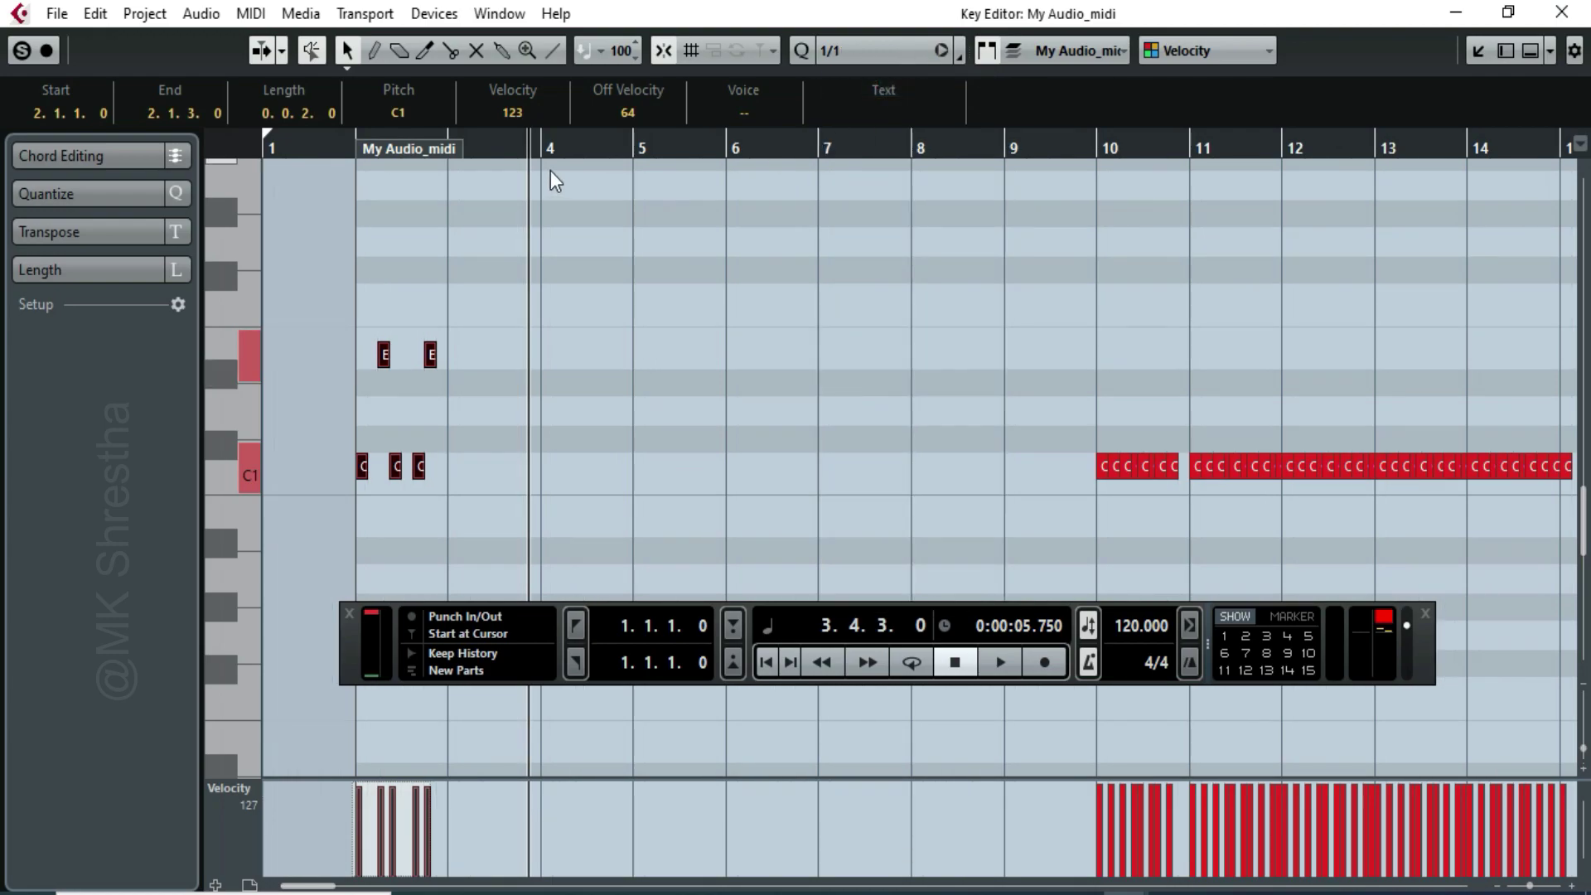
left_click(444, 153)
left_click(487, 356)
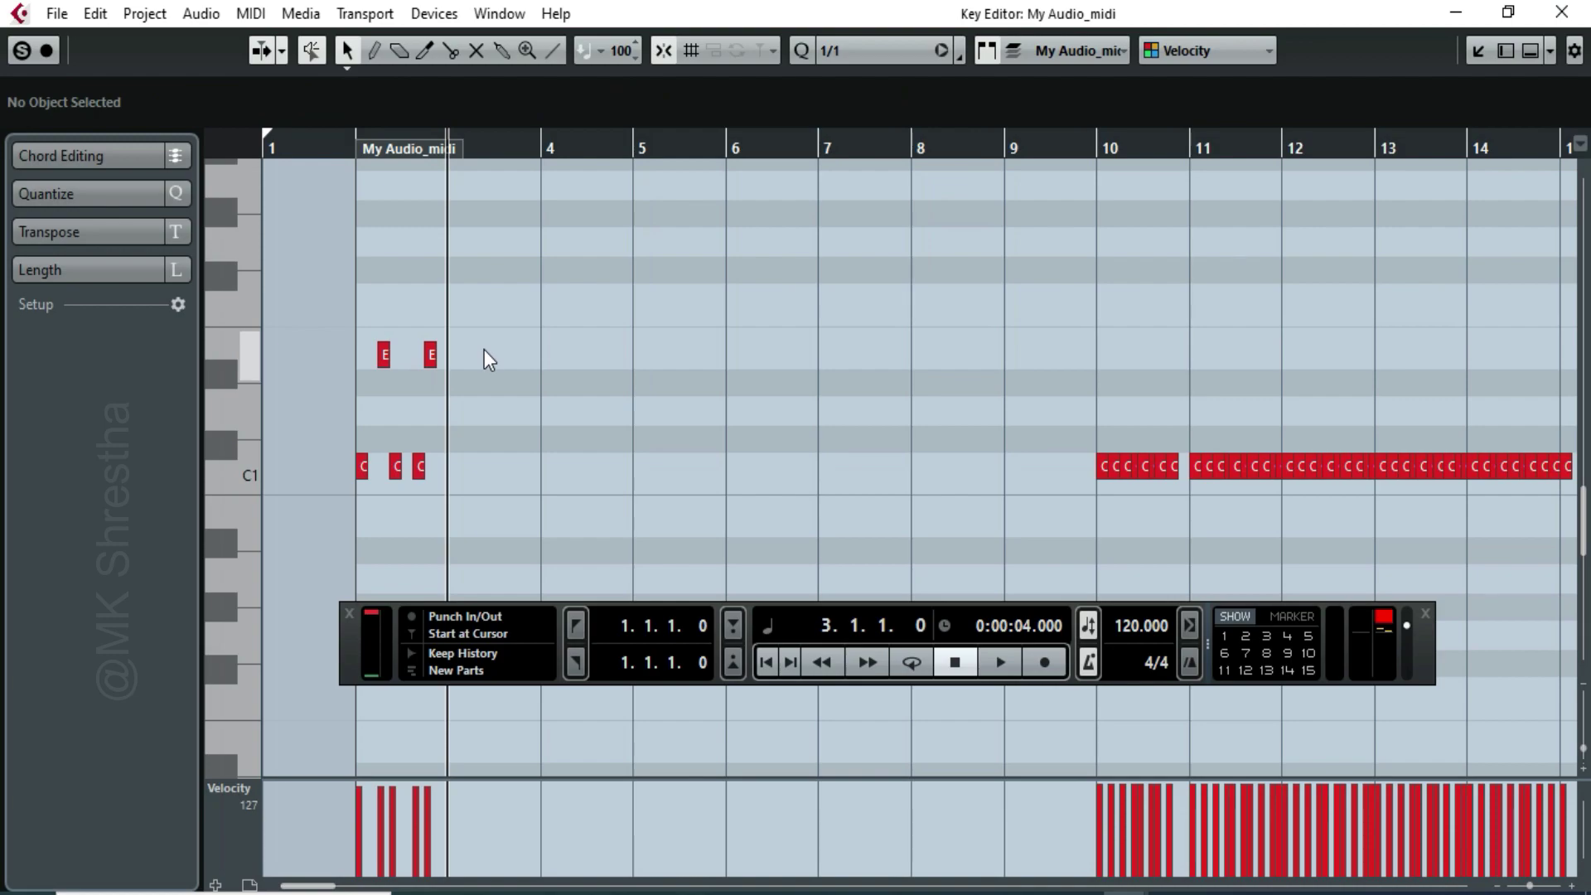
key("ctrl+v")
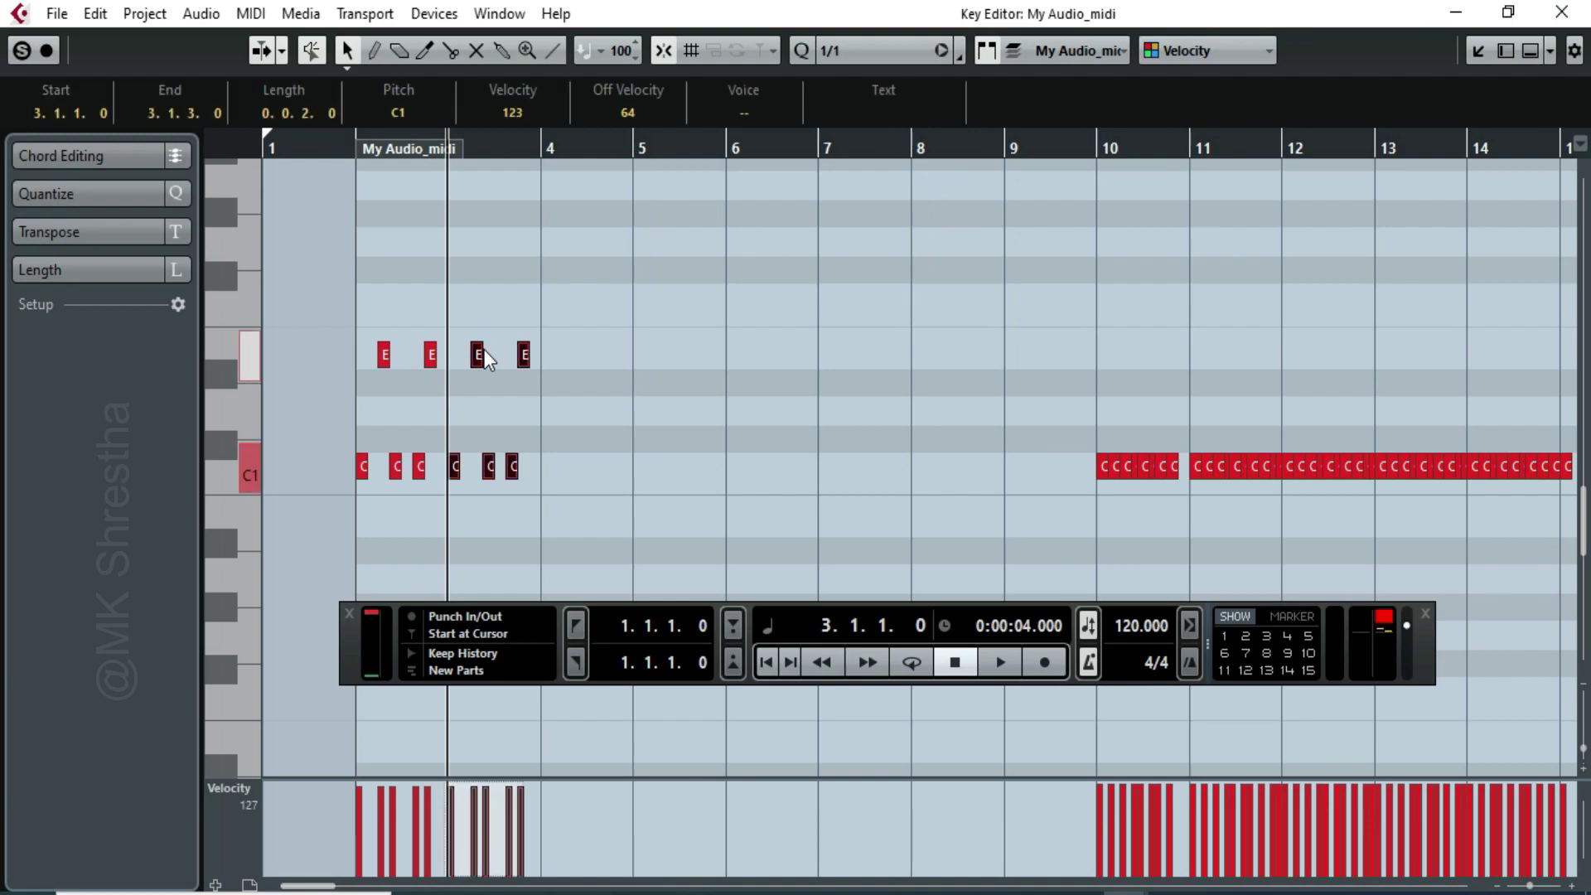
Paste the copied pattern at the start of each bar from 4 through 9
left_click(543, 147)
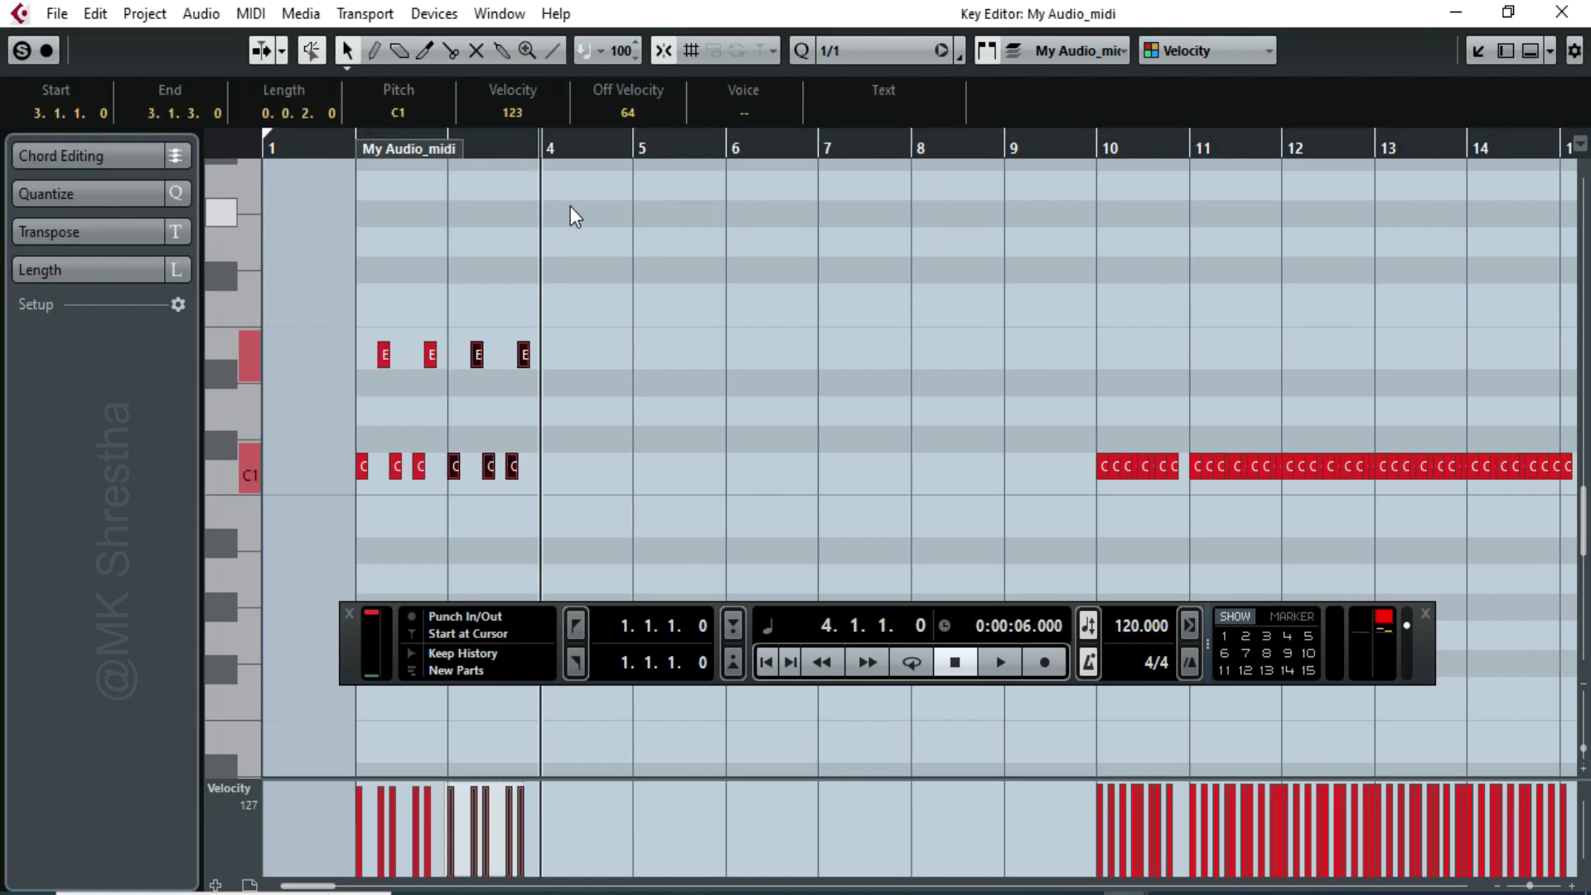
key("ctrl+v")
left_click(635, 150)
left_click(666, 330)
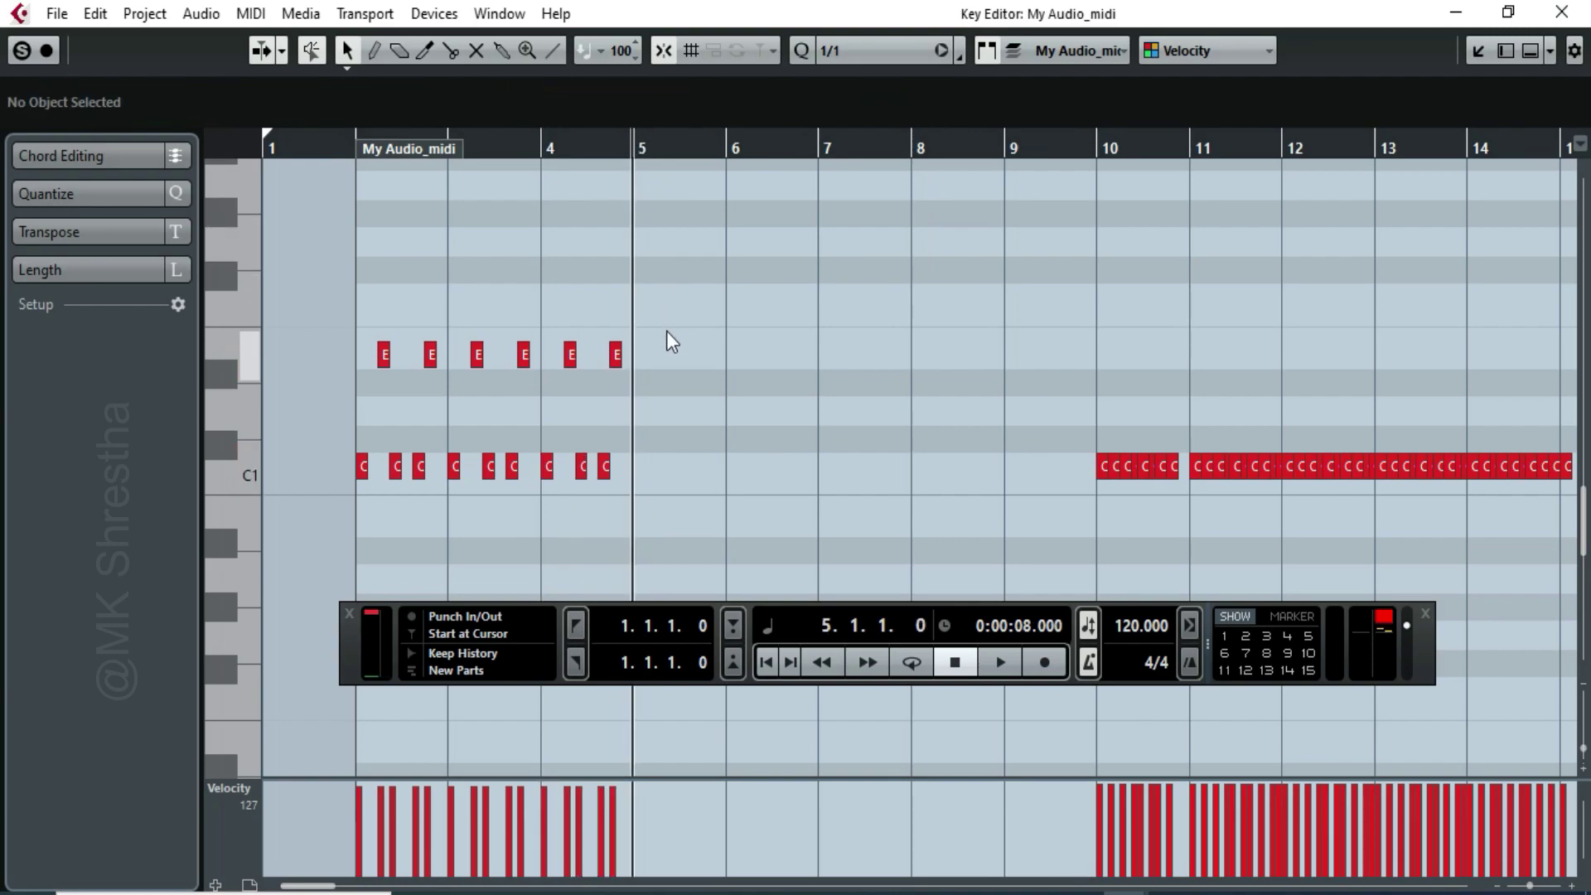
key("ctrl+v")
left_click(737, 154)
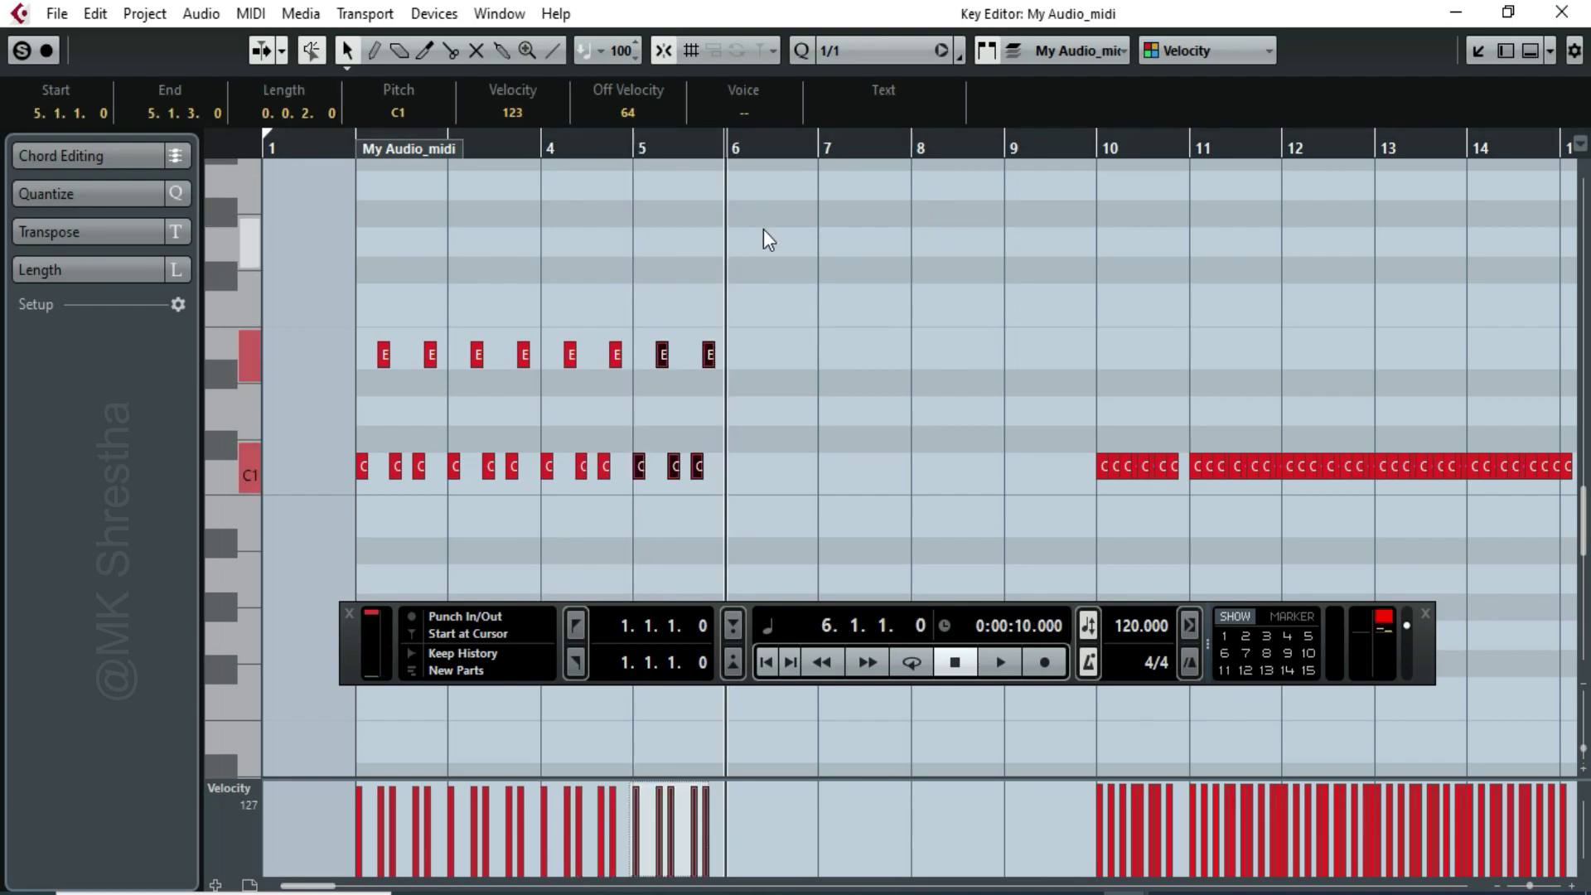
key("ctrl+v")
key("ctrl+v")
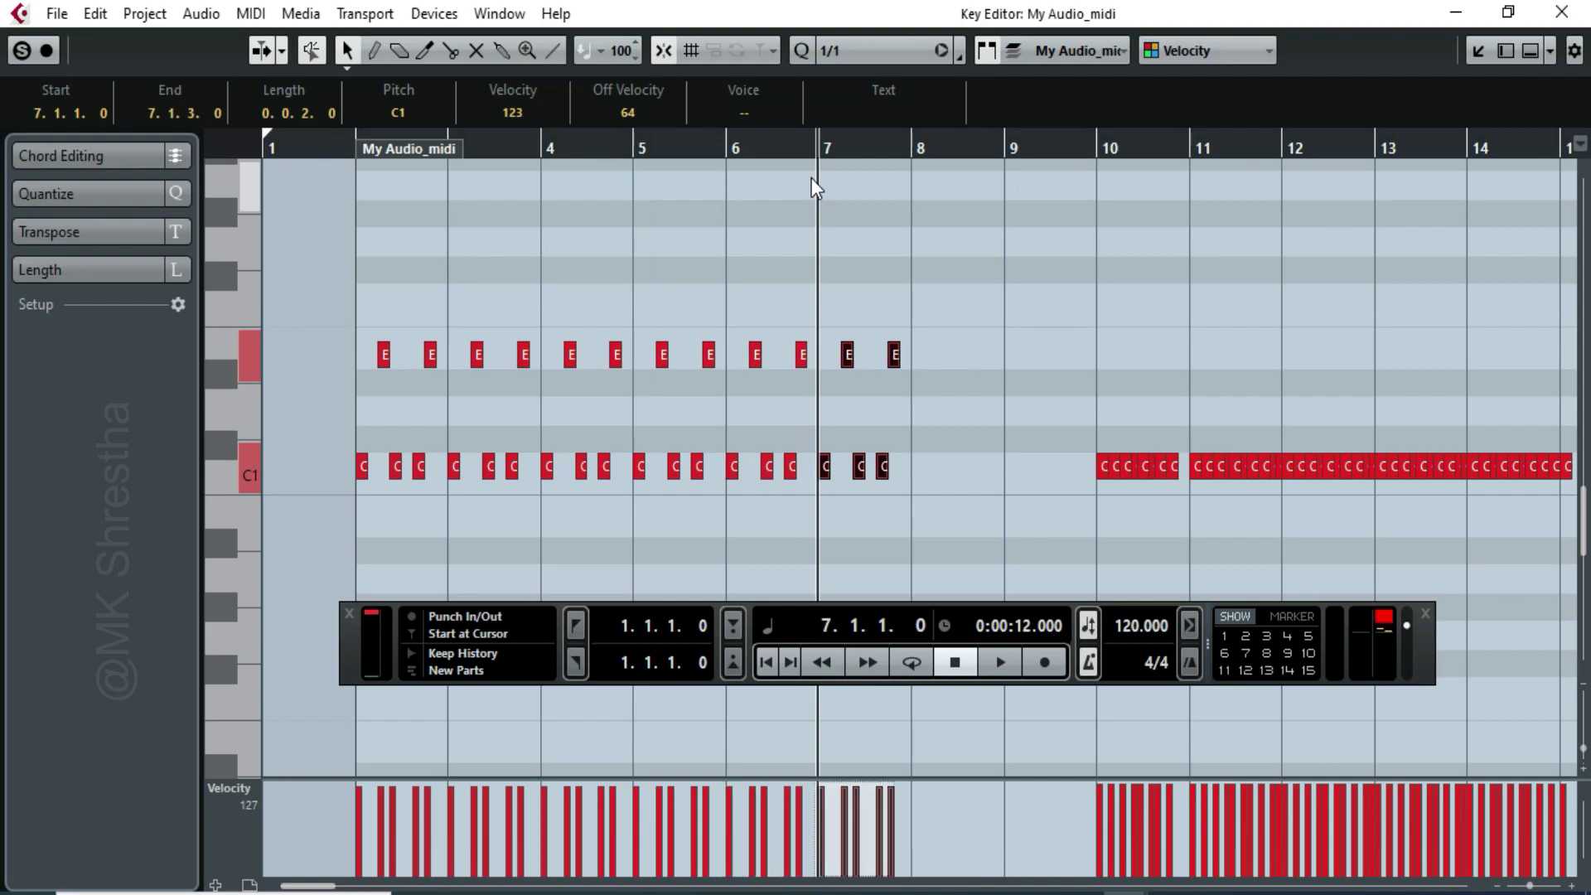
left_click(916, 147)
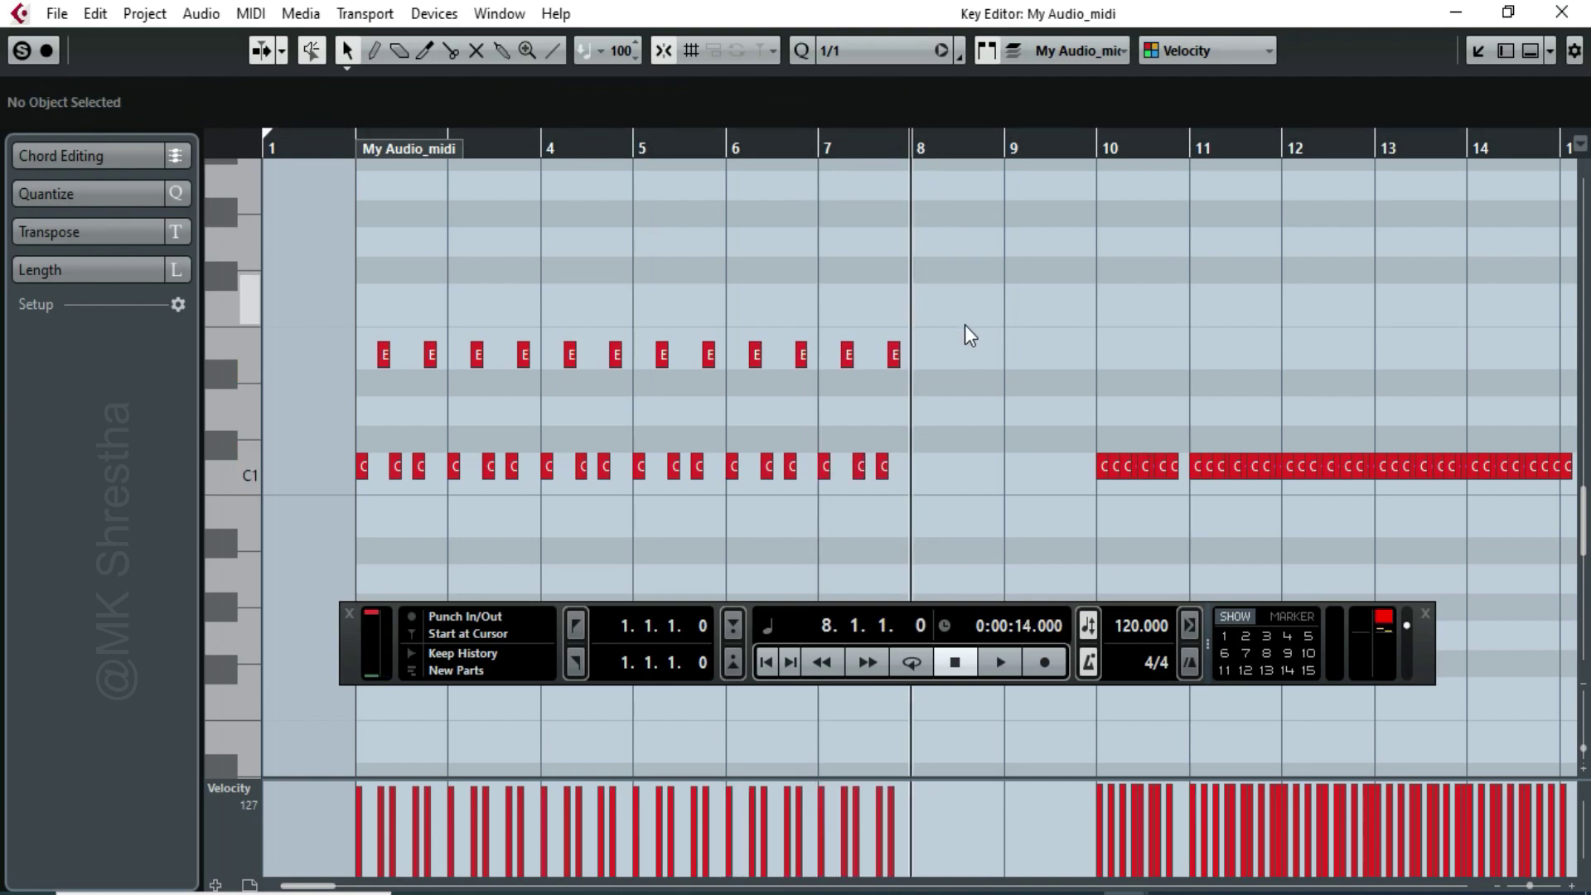
key("ctrl+v")
left_click(1008, 149)
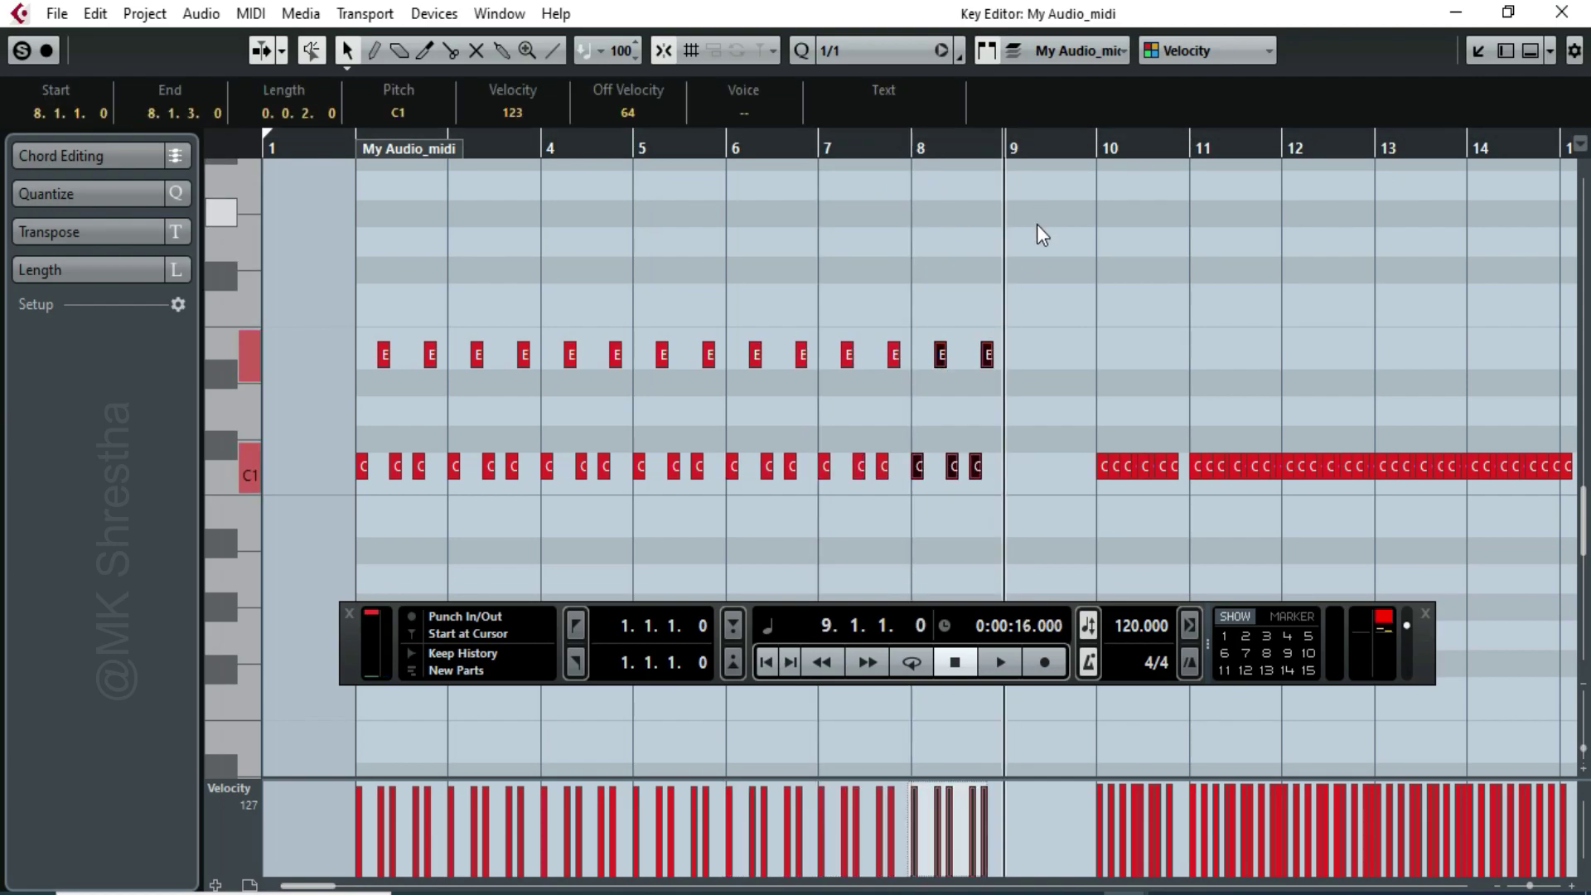
key("ctrl+v")
Set the grid to 1/16 and raise the C1 notes at 10.2.1 and 10.4.1 to E1
left_click(1152, 194)
scroll(1164, 287, "up", 7)
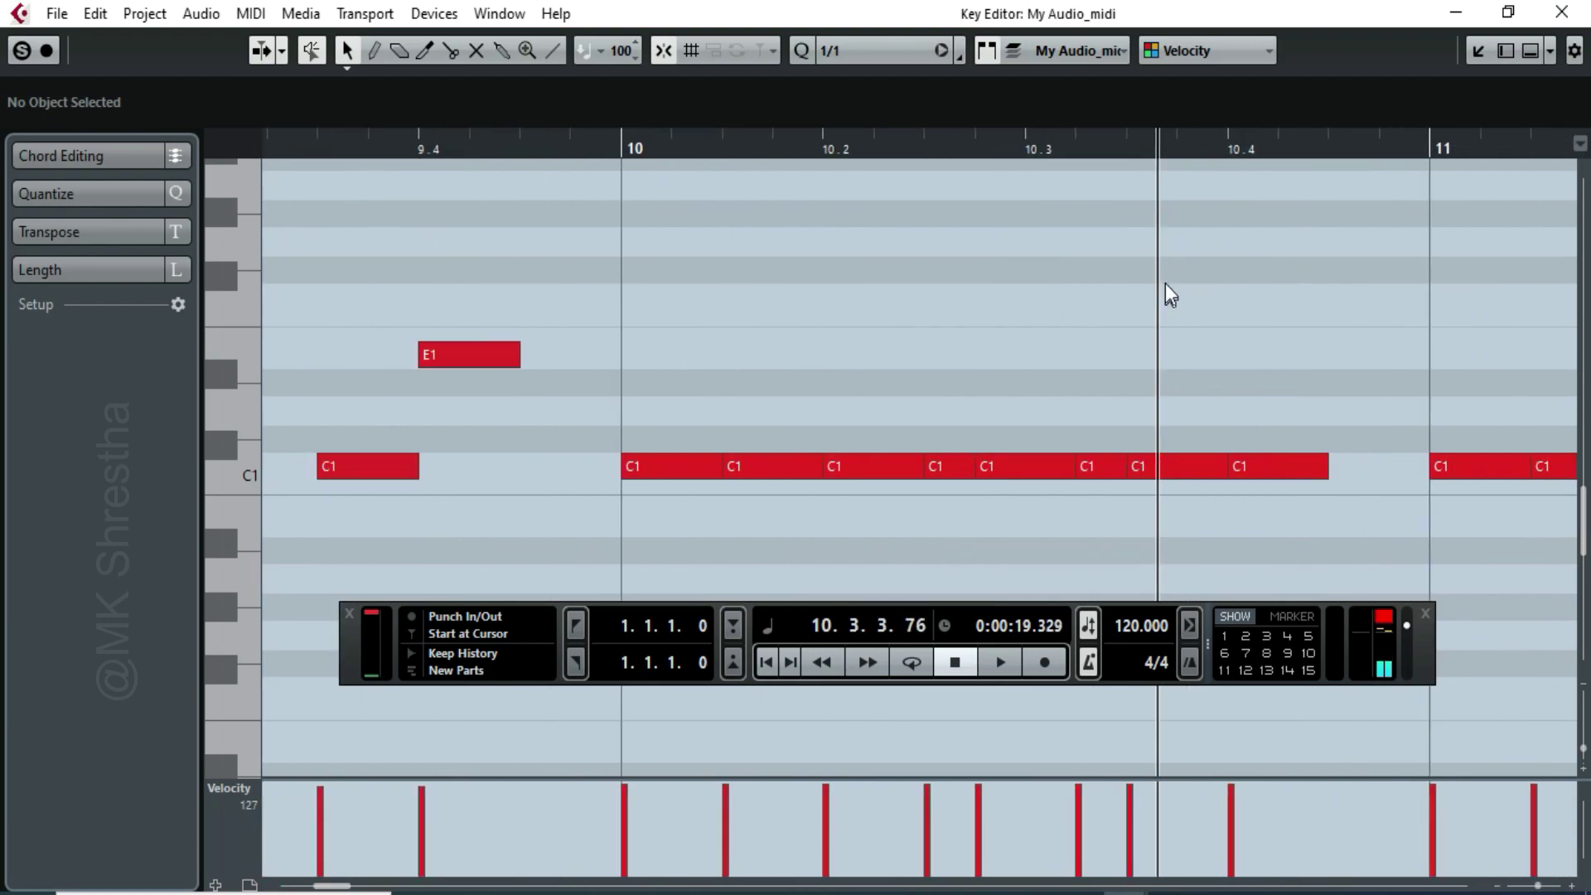
scroll(1154, 287, "down", 1)
scroll(978, 419, "up", 2)
scroll(963, 479, "down", 2)
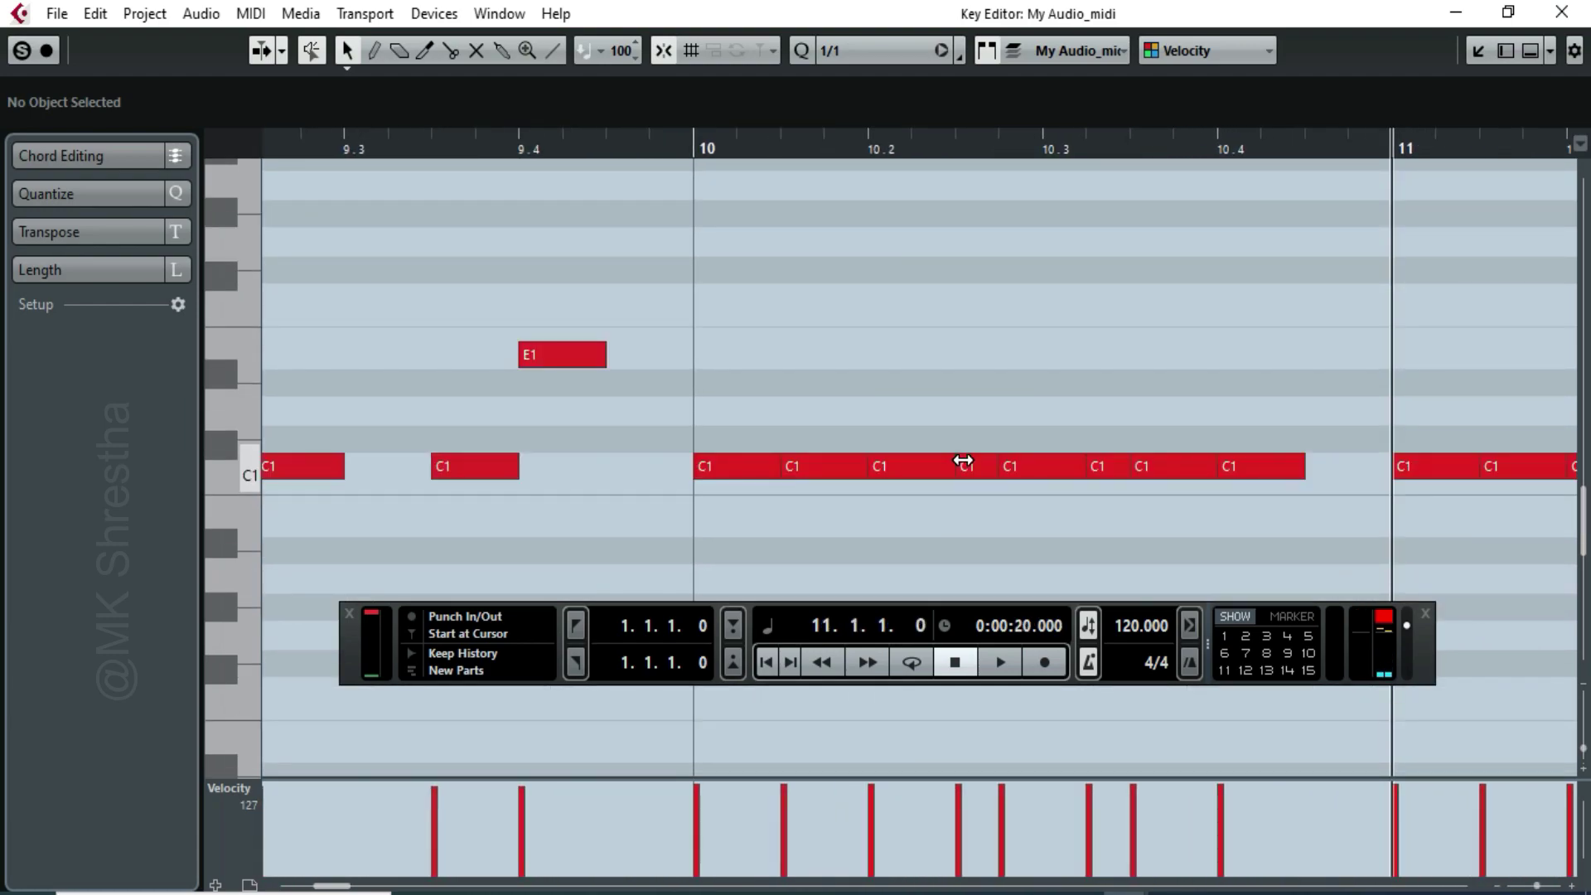
left_click(908, 468)
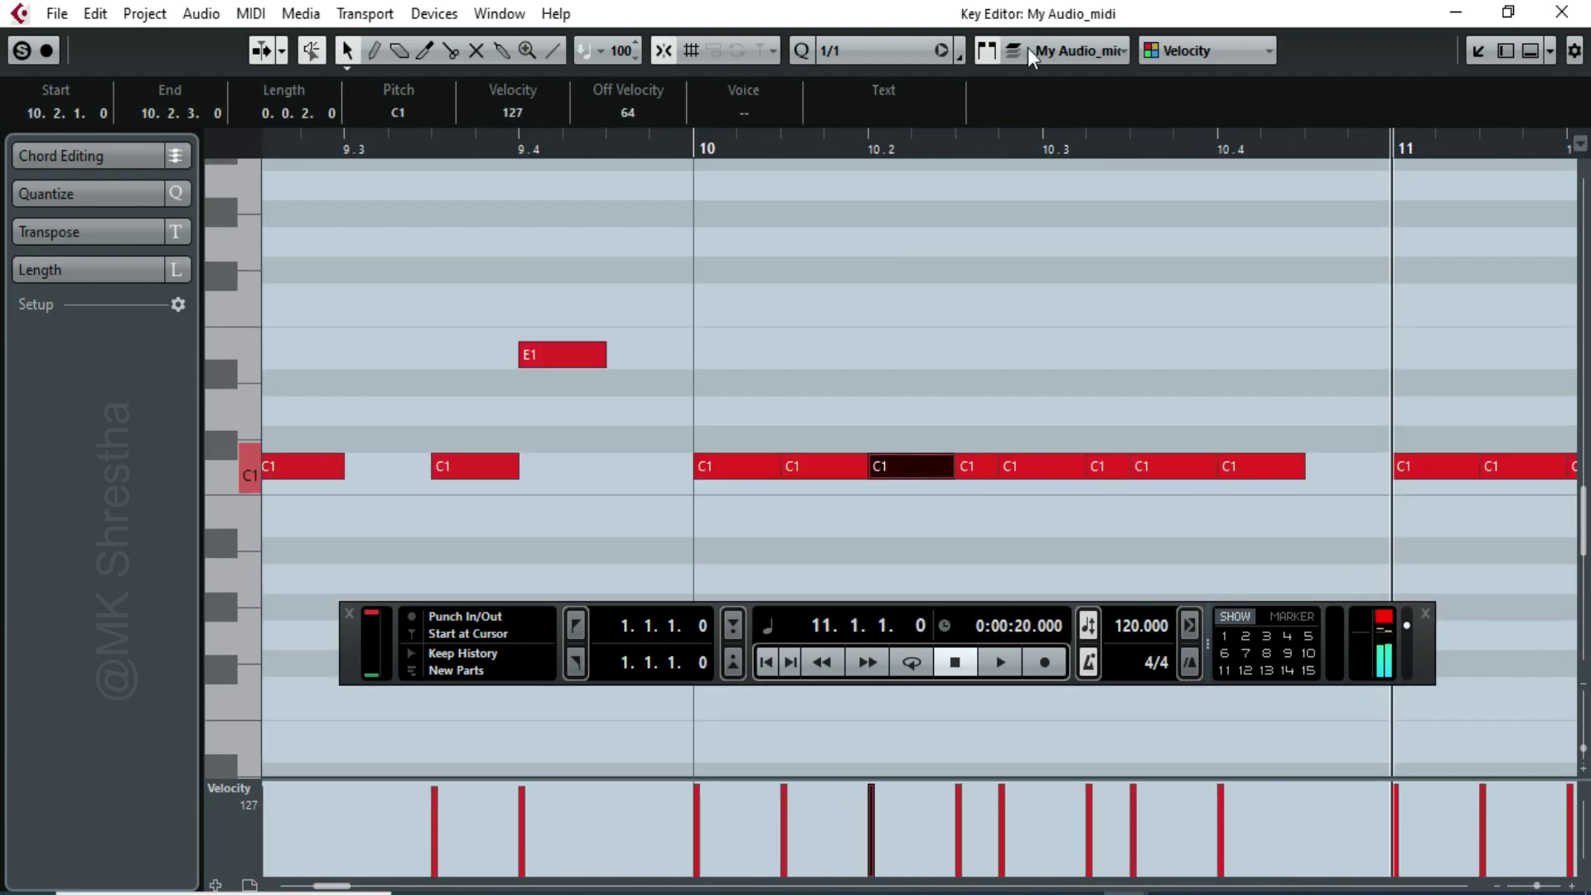
left_click(869, 53)
left_click(882, 188)
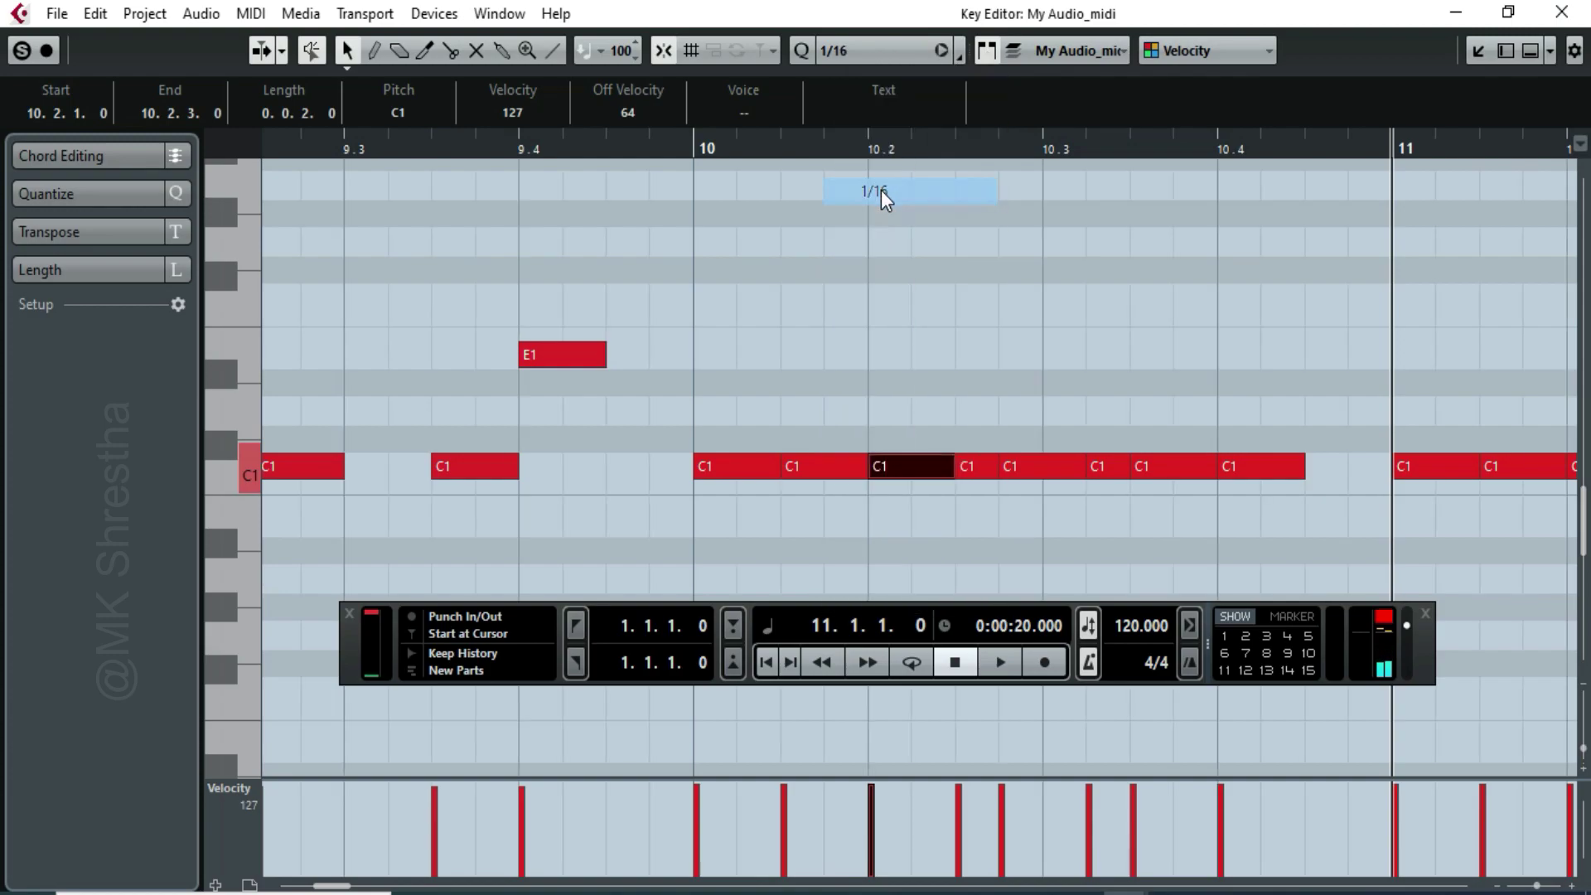
left_click_drag(909, 466, 909, 355)
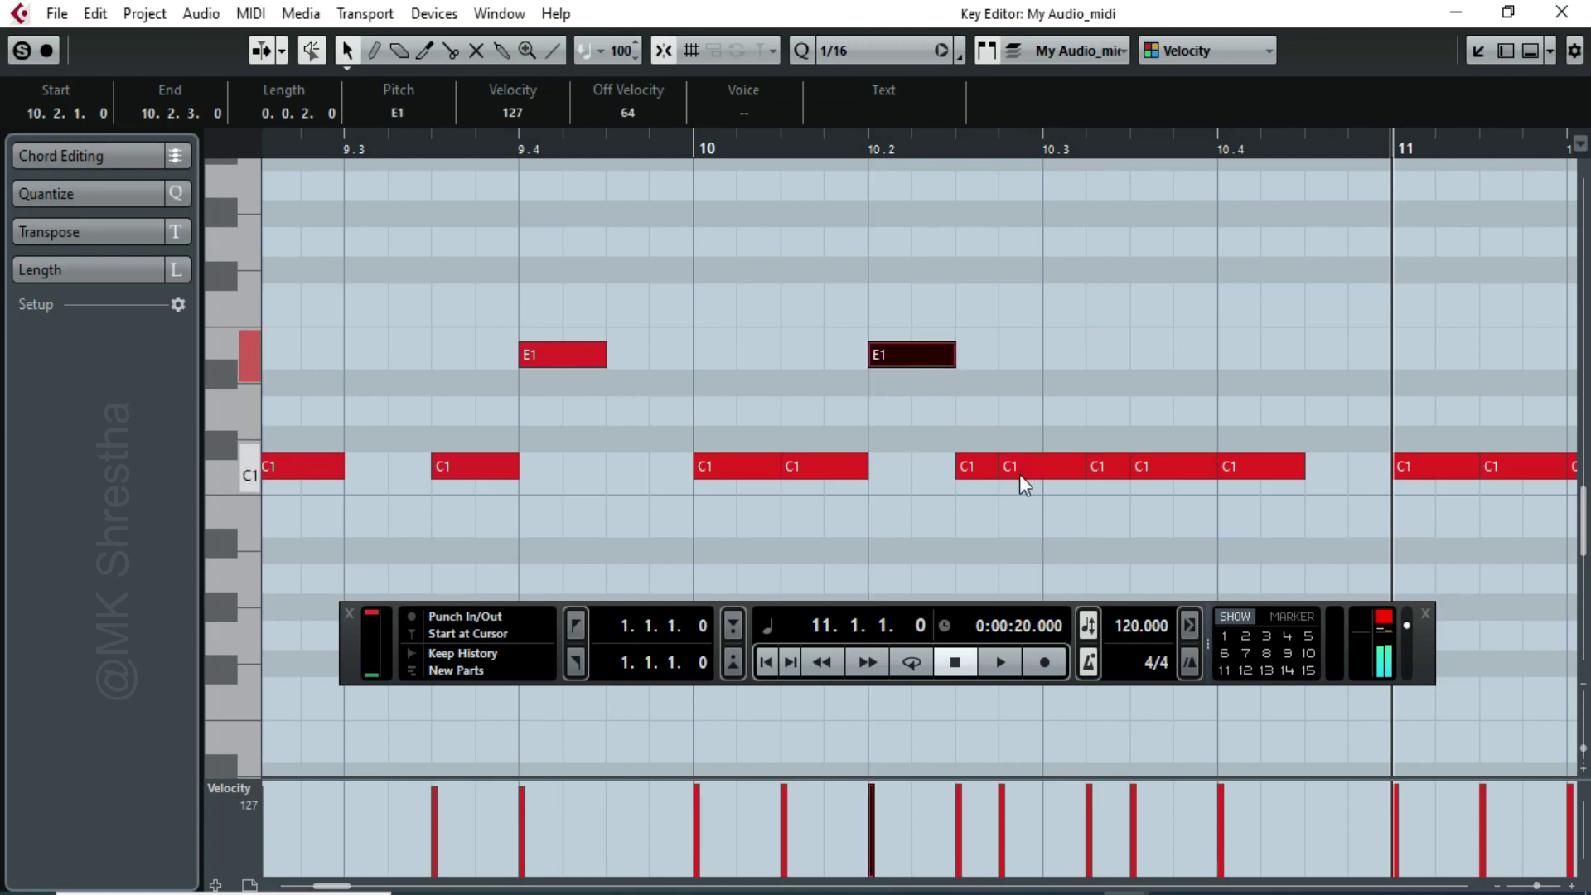
left_click(984, 470)
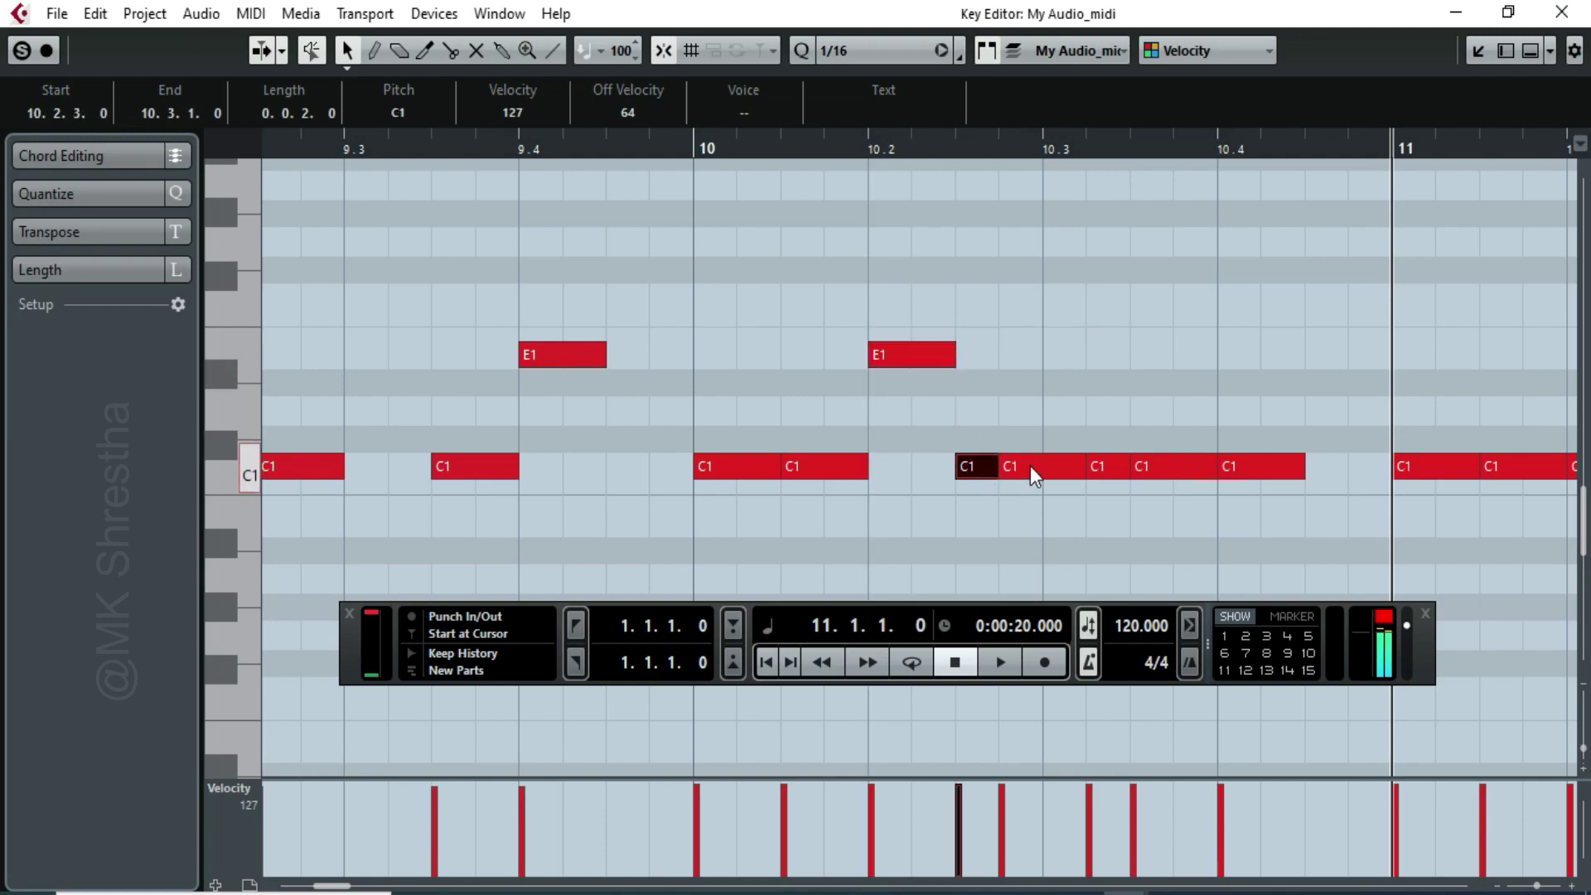
left_click(1022, 465)
left_click_drag(1238, 466, 1235, 354)
Delete all the C1 notes from bar 11 to the end of the part
left_click(1051, 167)
left_click_drag(1049, 158, 1016, 121)
left_click_drag(986, 490, 1572, 530)
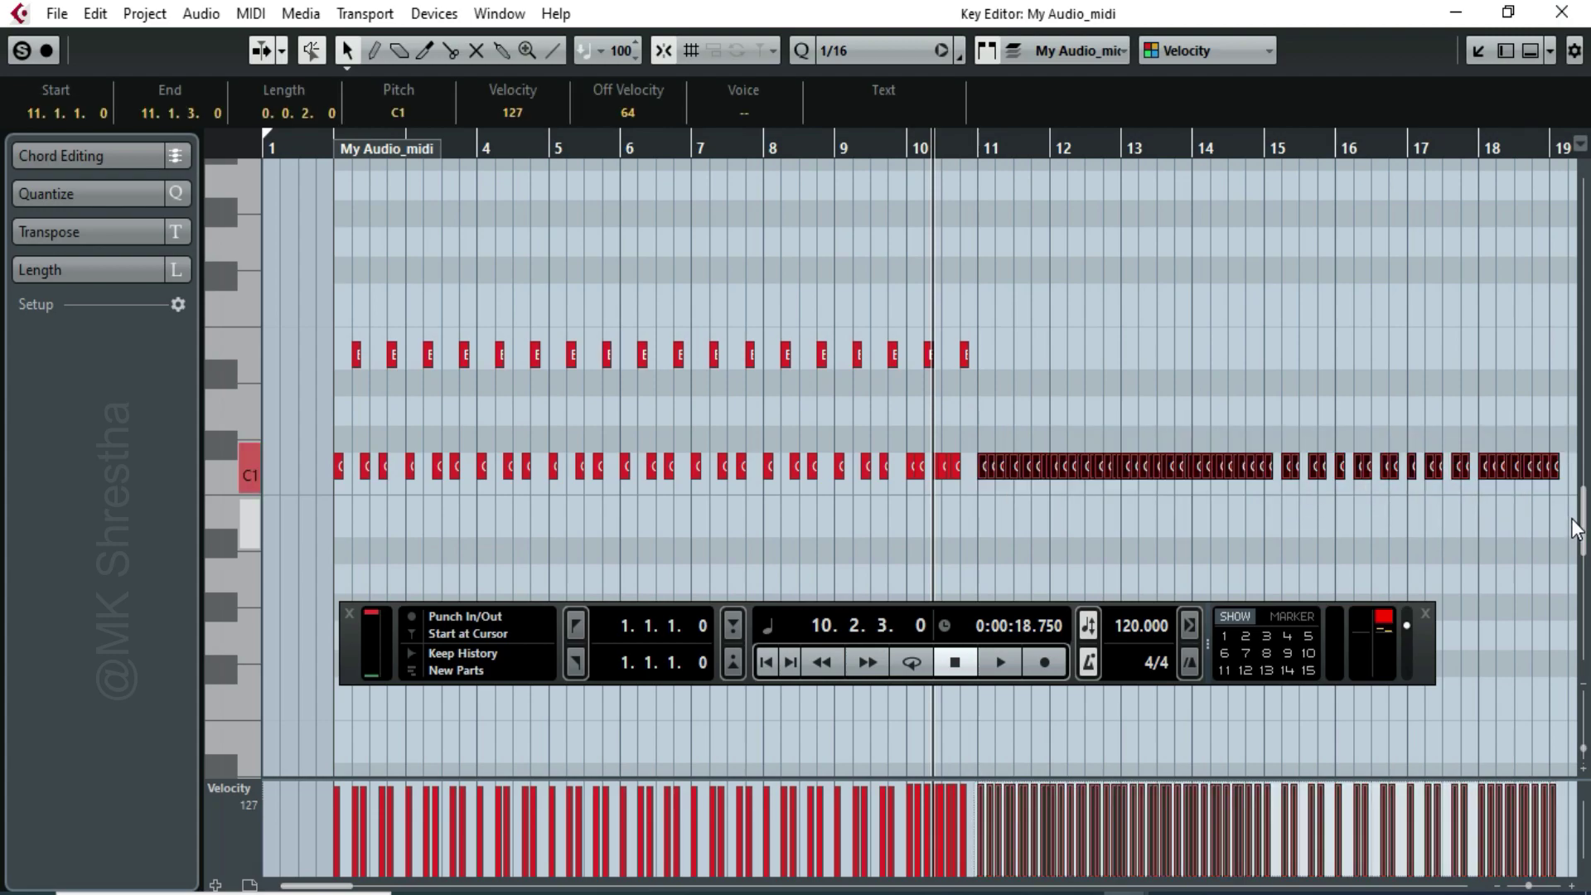
key("Delete")
Copy the bar 10 pattern to the start of bar 11, using a 1/1 grid
left_click_drag(955, 155, 791, 532)
left_click(879, 51)
left_click(837, 65)
mouse_move(1034, 147)
left_mouse_down()
mouse_move(1037, 202)
mouse_move(1012, 128)
left_mouse_up()
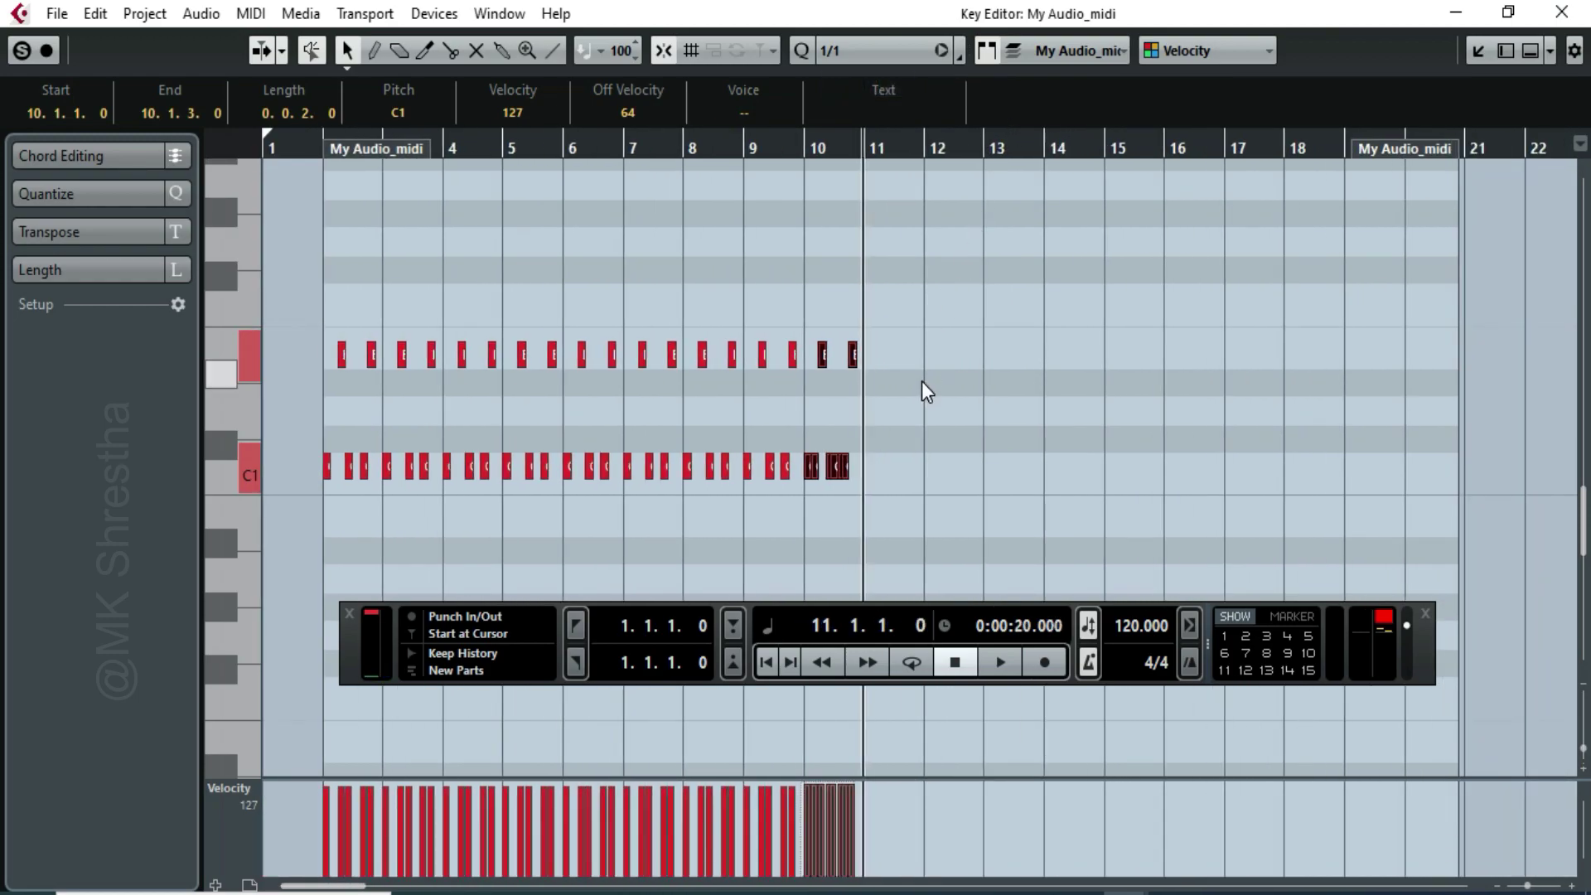
key("ctrl+v")
Paste the bar 10 pattern at the start of each bar from 12 through 20, then clear the selection
left_click(924, 148)
key("ctrl+v")
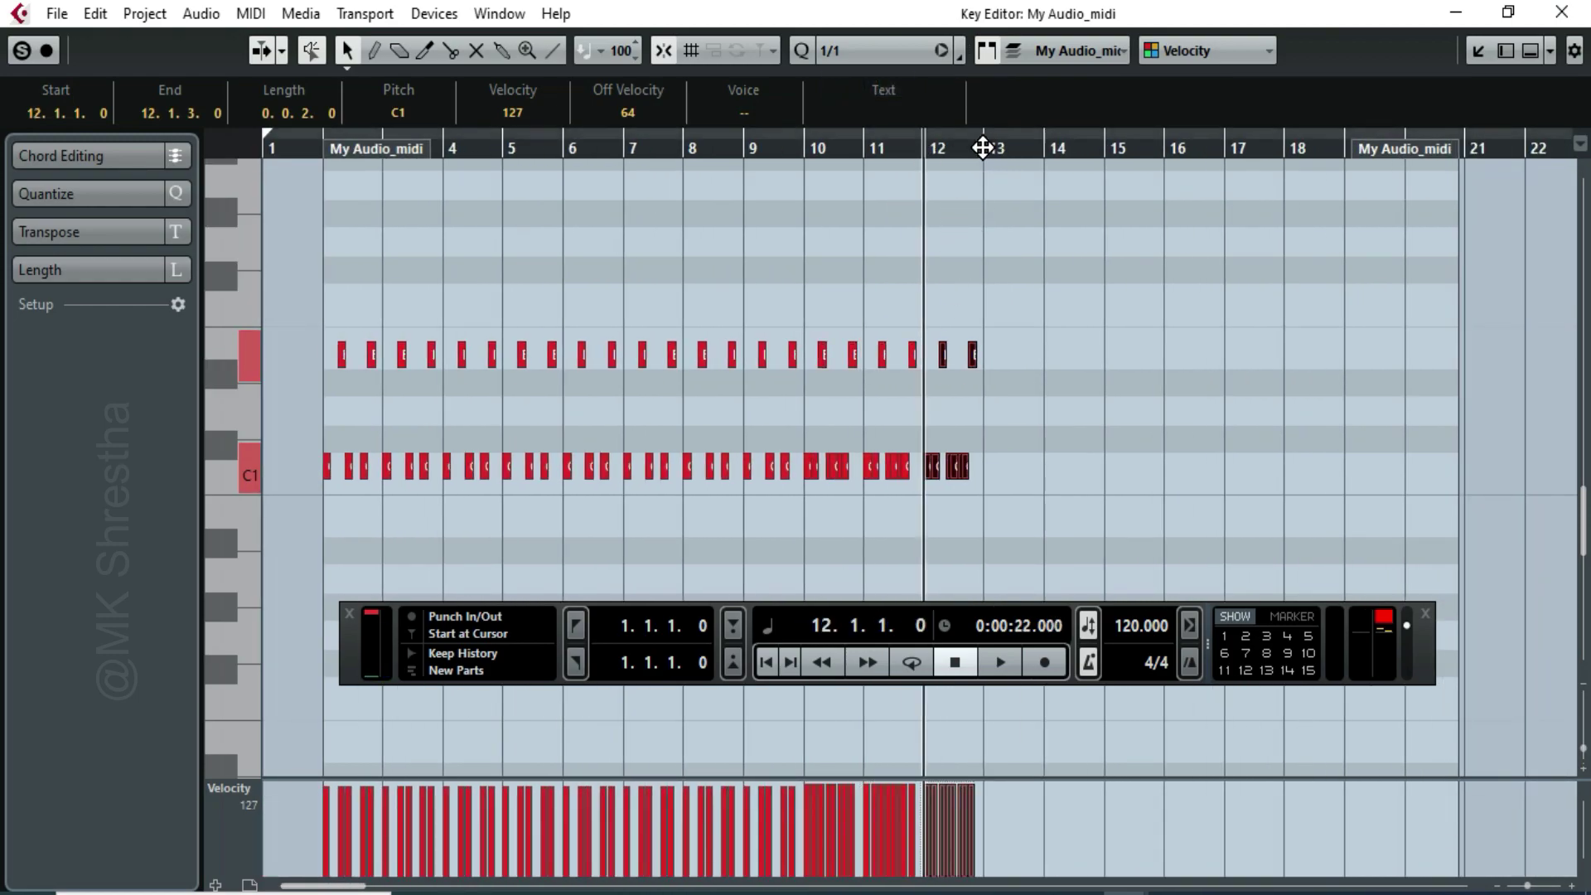
left_click(984, 148)
key("ctrl+v")
left_click(1046, 147)
key("ctrl+v")
left_click(1104, 148)
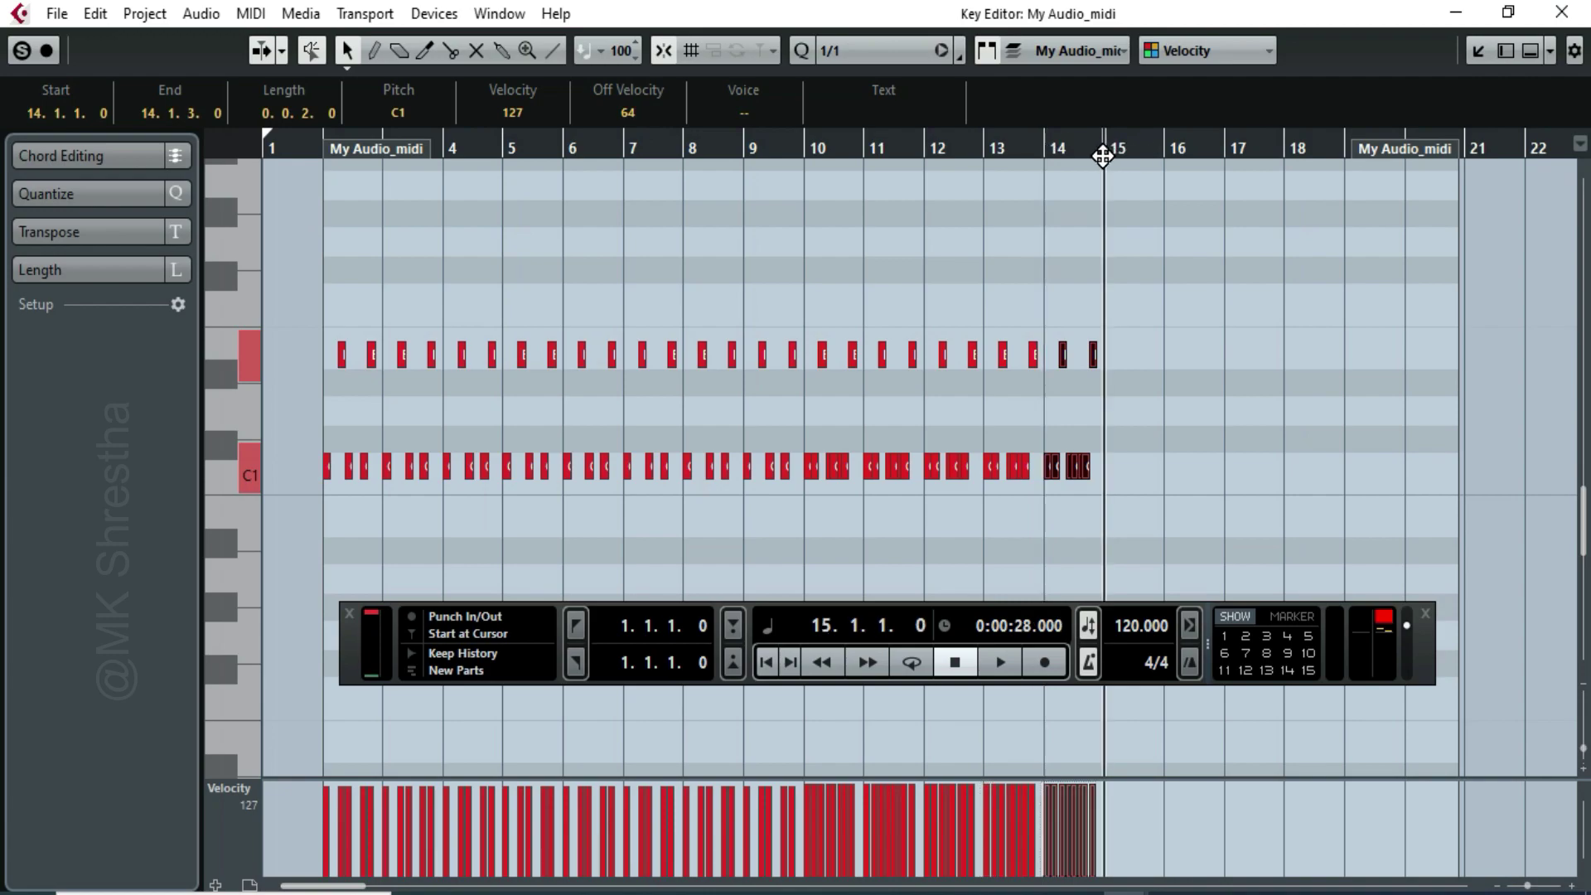
key("ctrl+v")
left_click(1164, 152)
key("ctrl+v")
left_click(1225, 151)
key("ctrl+v")
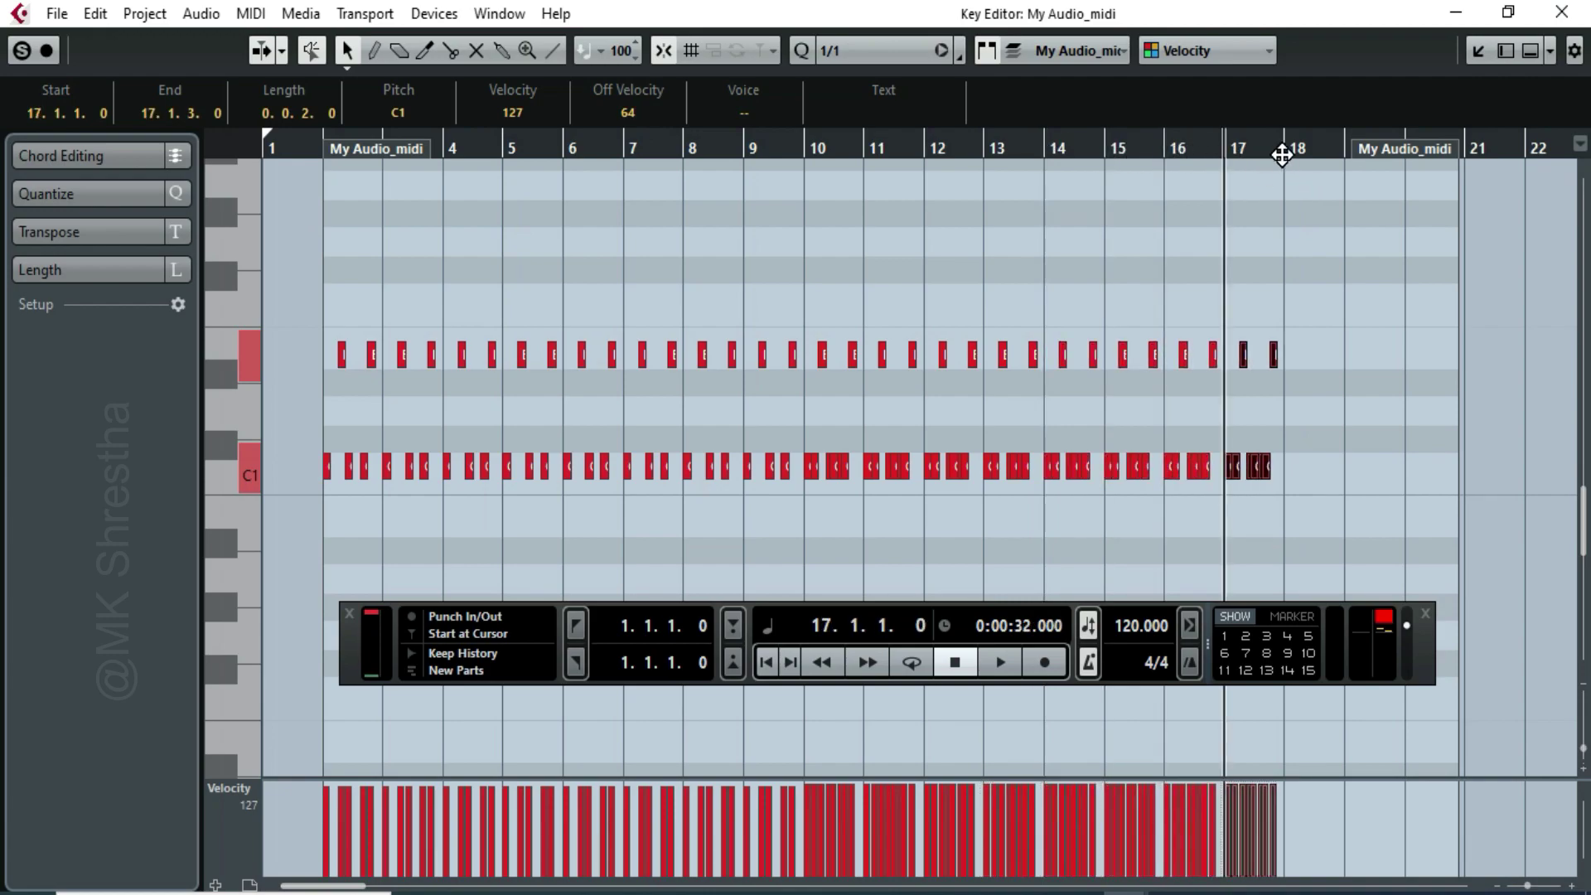
left_click(1284, 151)
key("ctrl+v")
left_click(1343, 149)
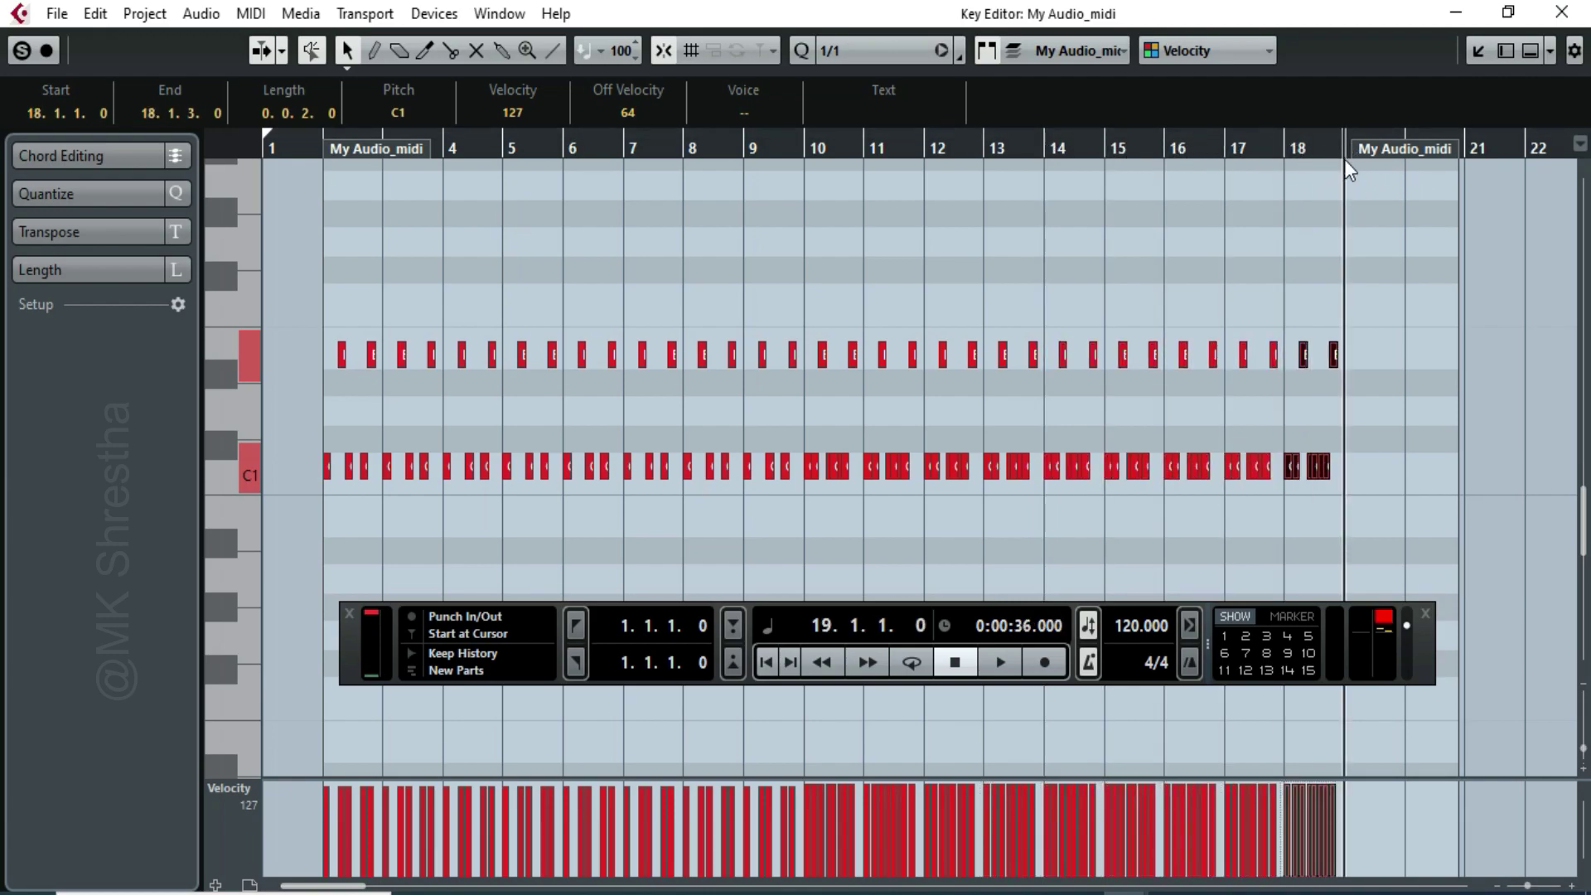
key("ctrl+v")
left_click(1406, 151)
key("ctrl+v")
left_click(1406, 284)
Set the grid to 1/16 and draw one-sixteenth F#1 notes on the first beat of bars 2 through 5
left_click_drag(324, 151, 327, 291)
left_click(903, 51)
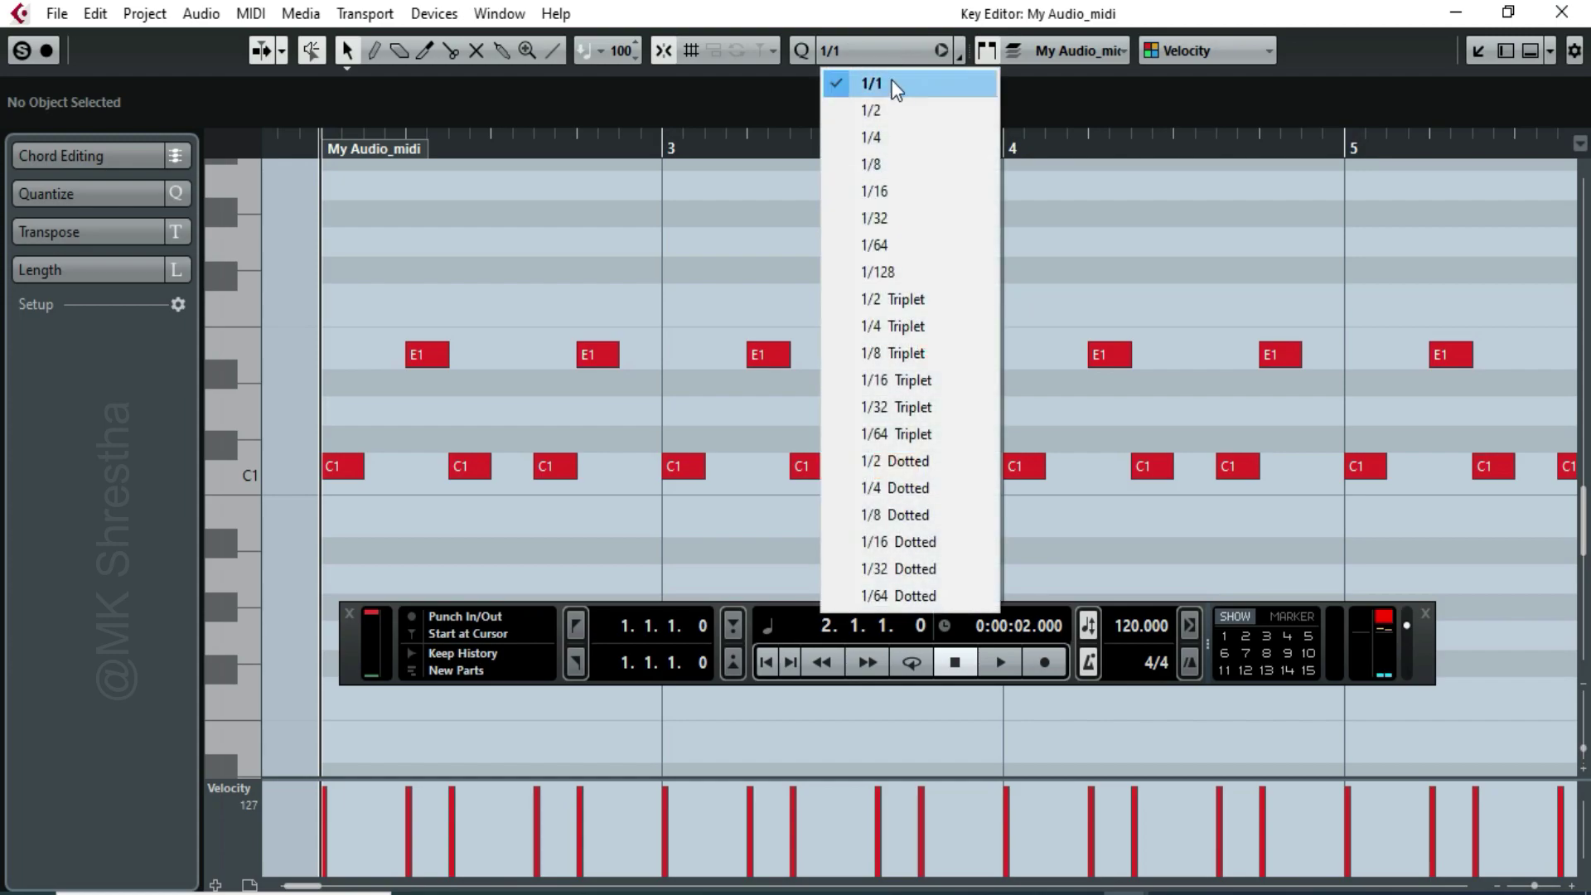
left_click(881, 191)
scroll(398, 395, "up", 4)
right_click(398, 392)
left_click(428, 390)
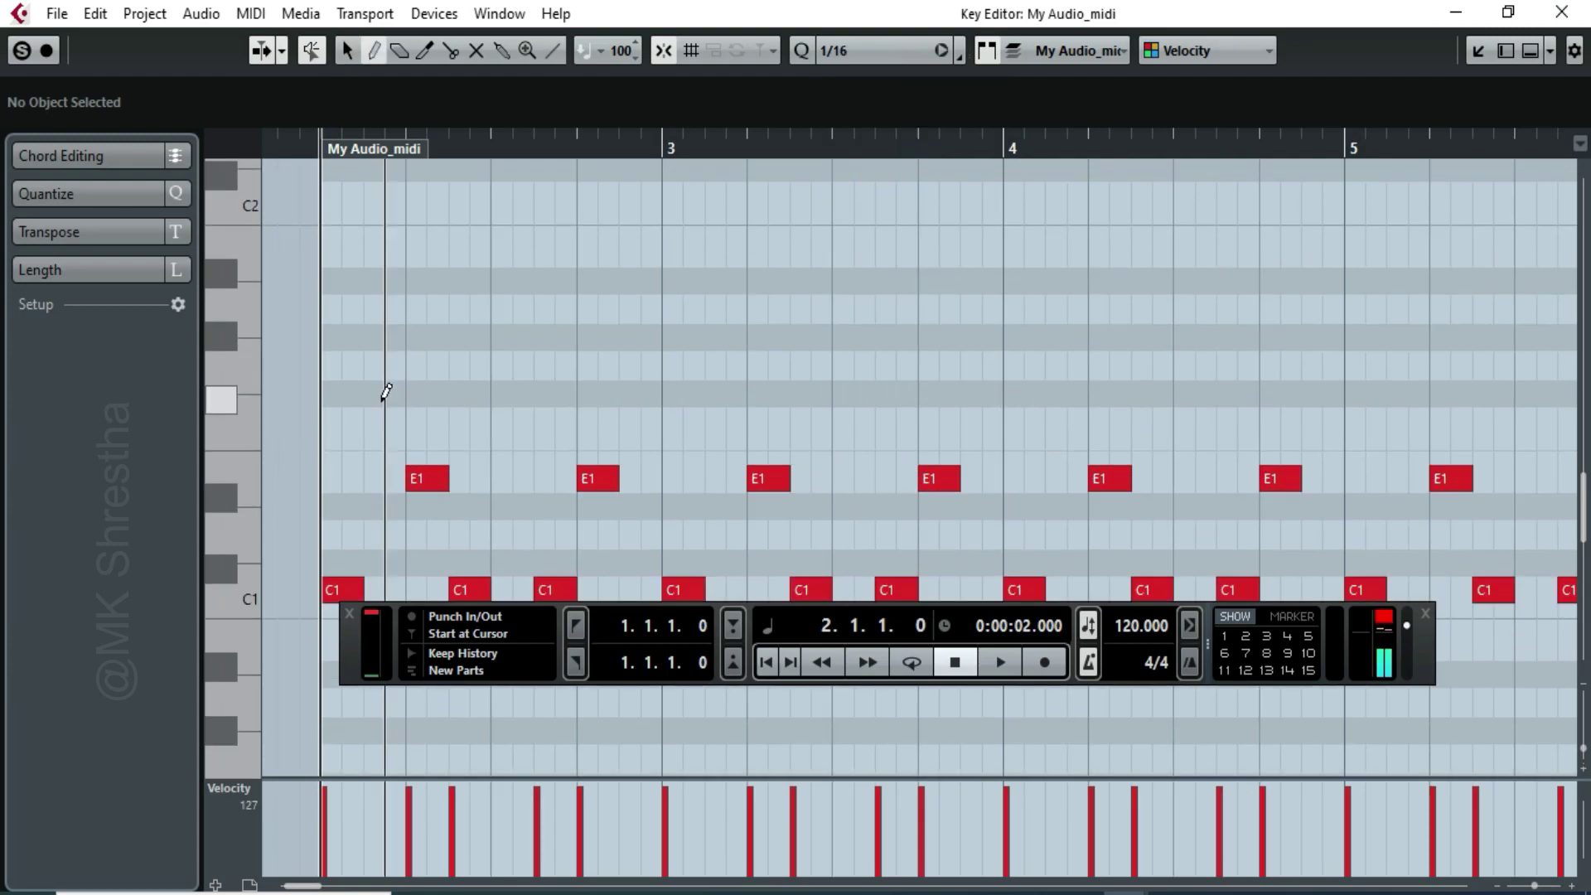
left_click(334, 394)
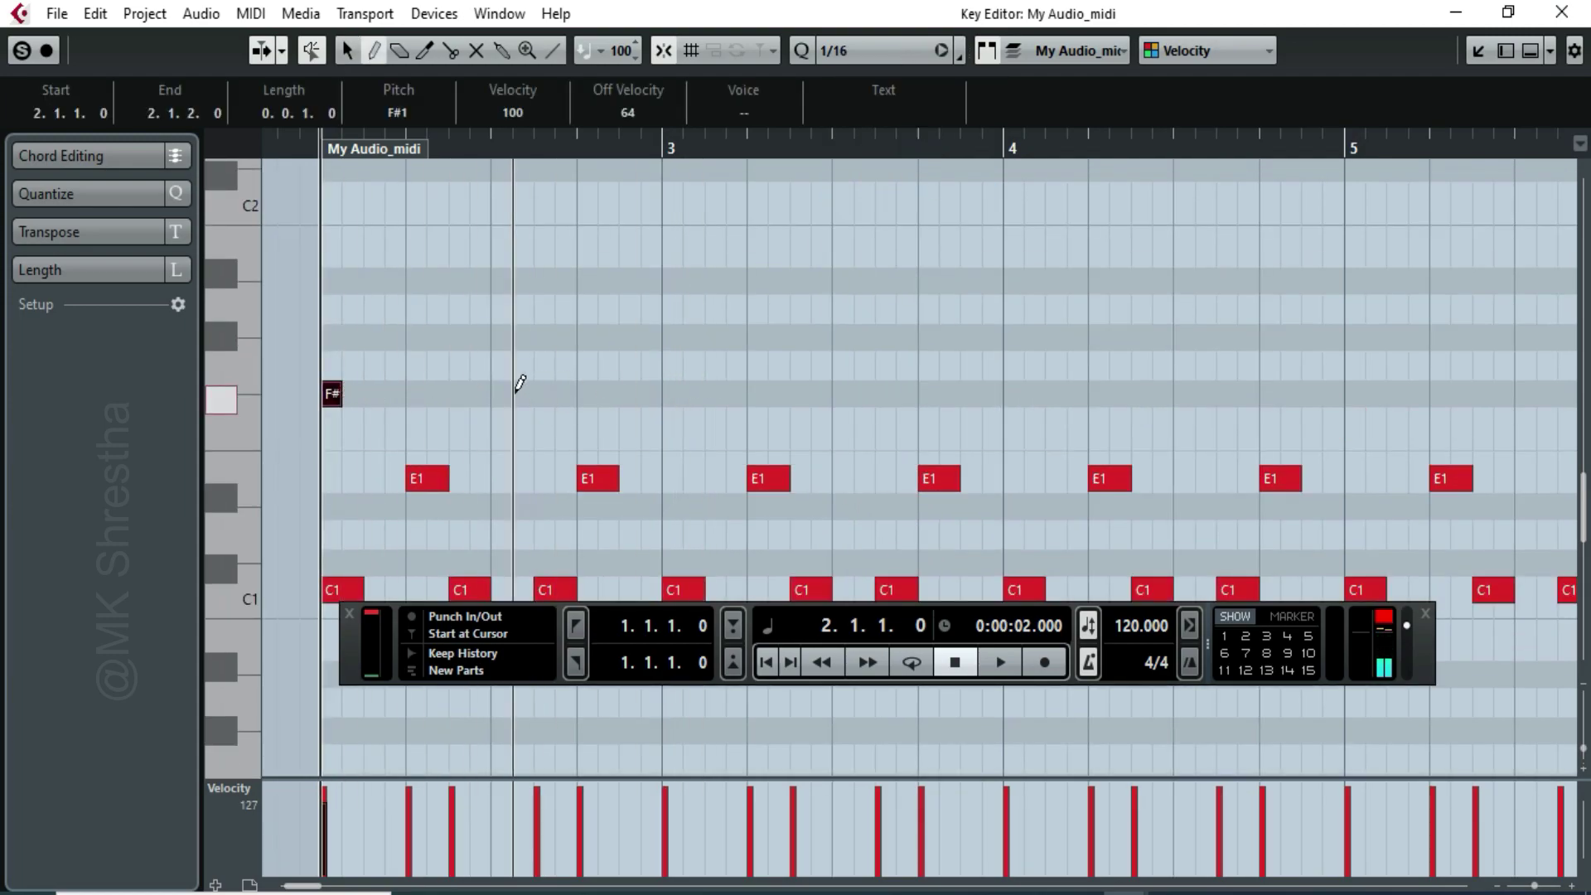
left_click(672, 393)
left_click(1013, 393)
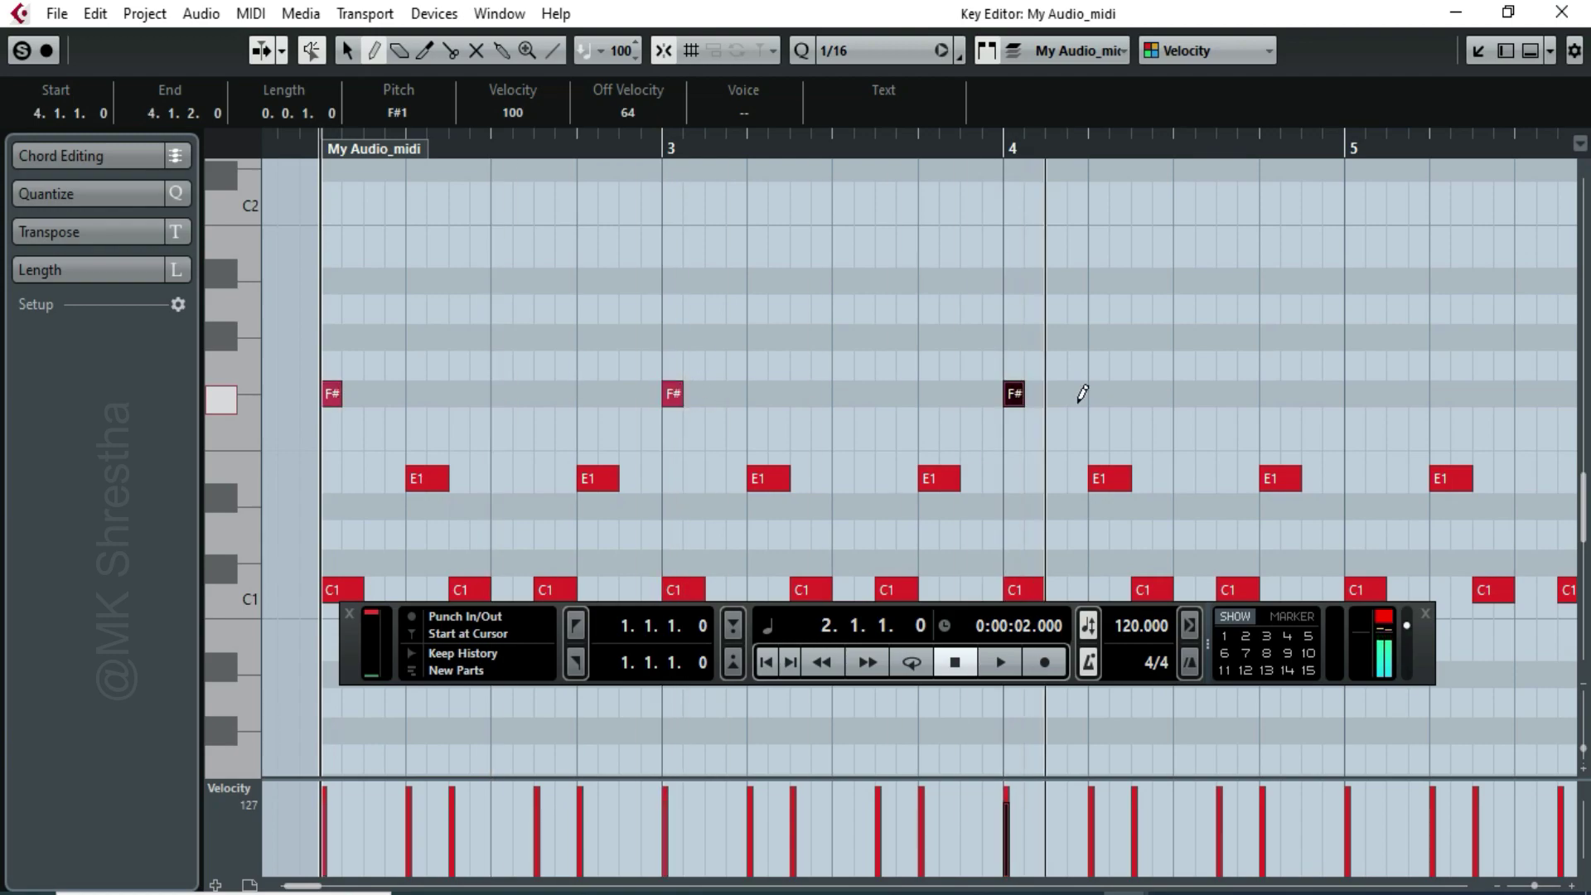
left_click(1355, 394)
Draw further F#1 sixteenth notes on beats 3 and 4 of bars 2 and 3
left_click(501, 393)
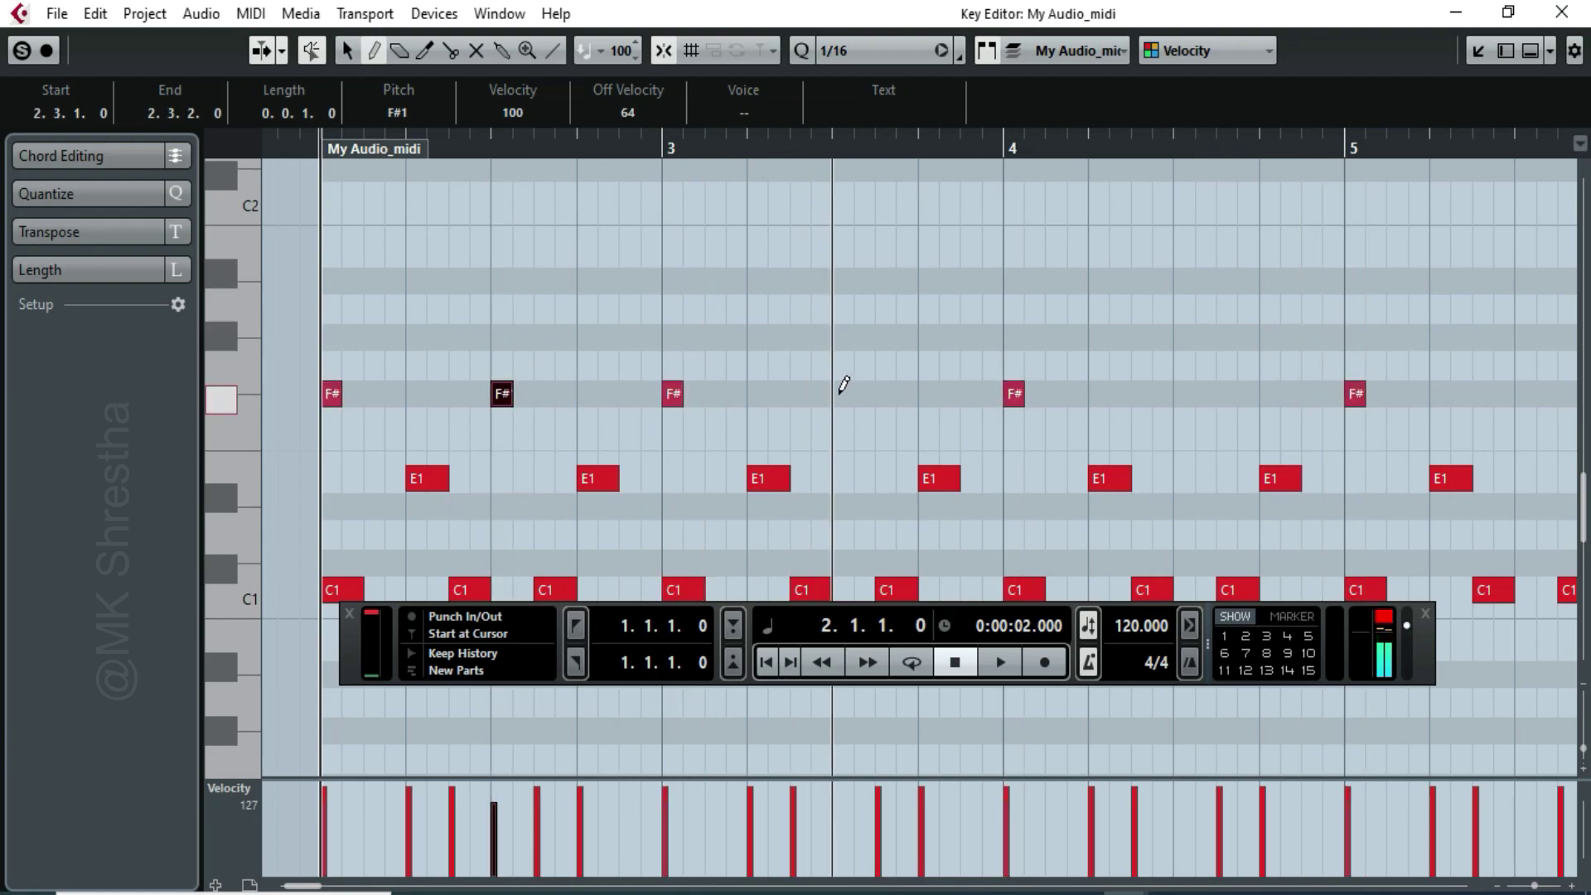
left_click(589, 394)
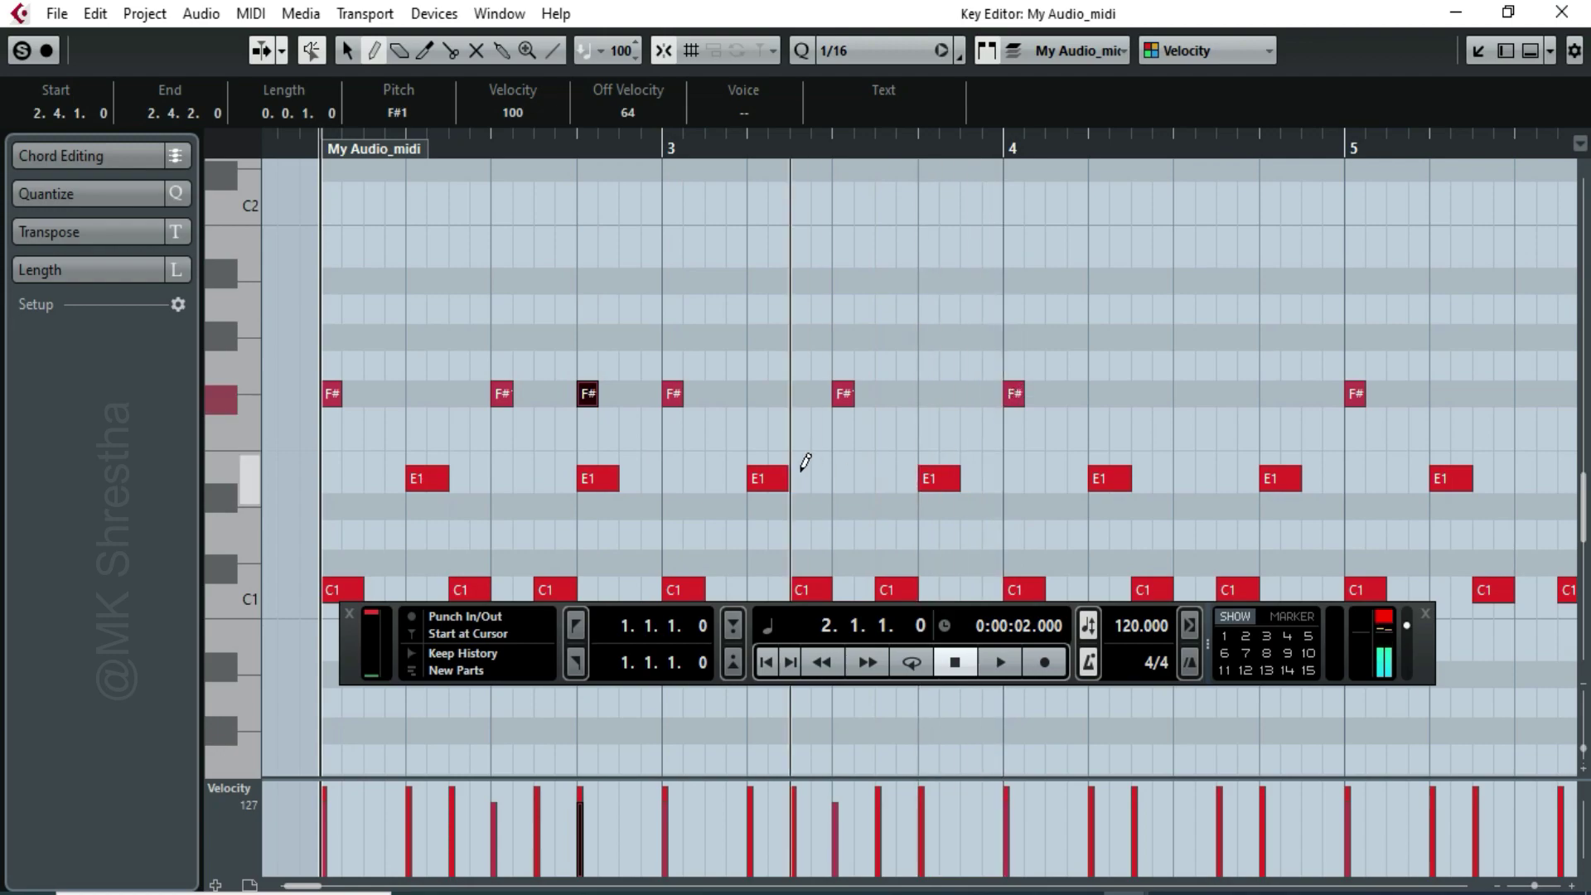
left_click(928, 395)
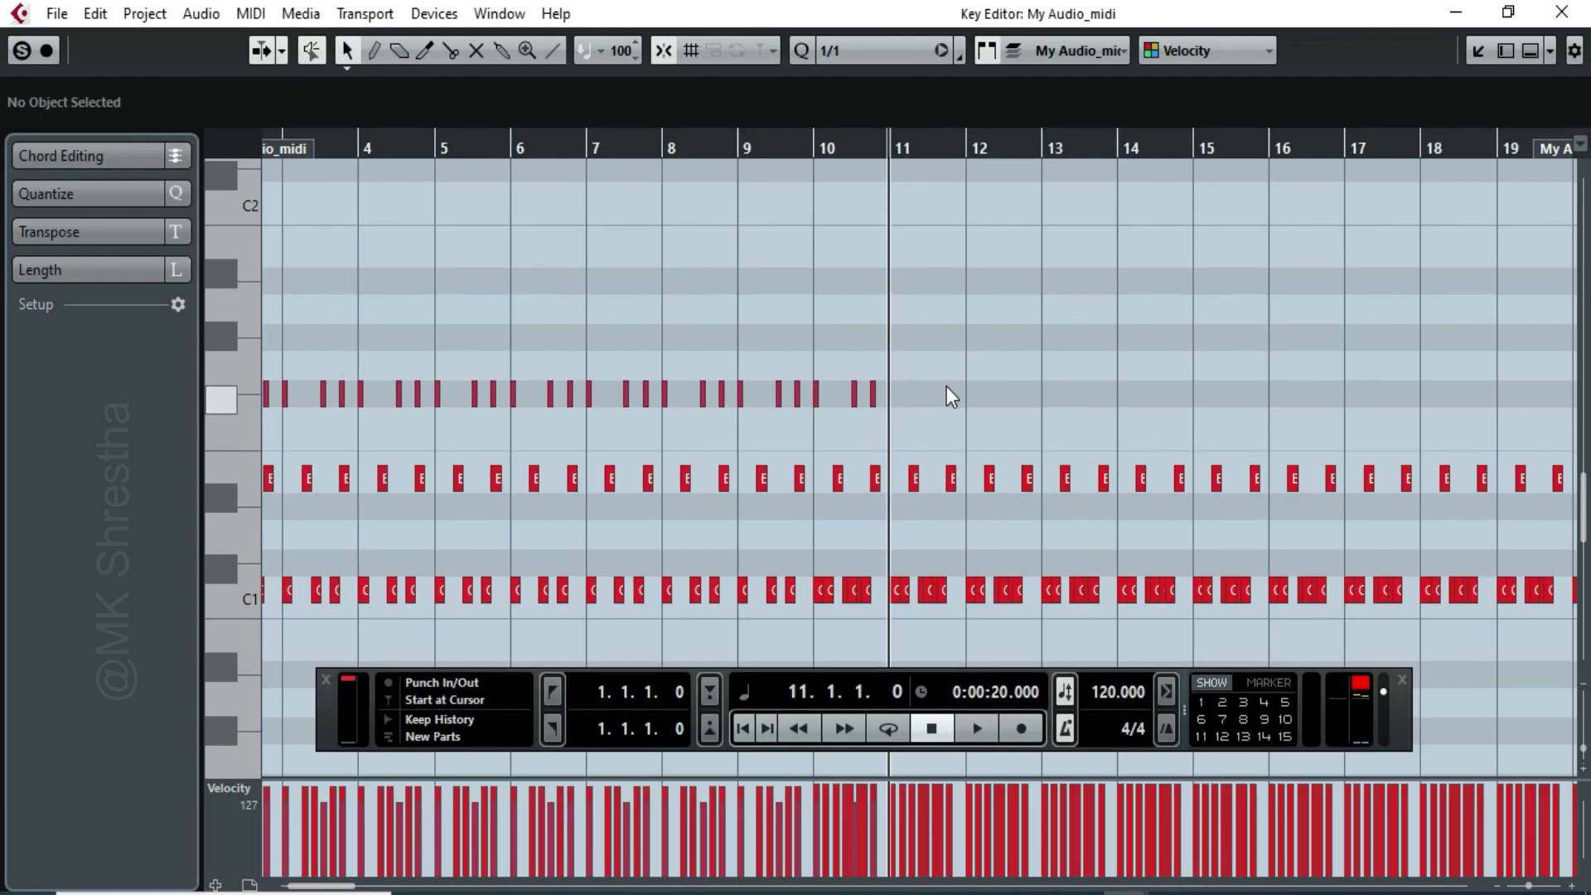
Paste the copied five-bar F#1 hi-hat pattern at the start of bars 11 and 16
key("ctrl+v")
left_click(1270, 152)
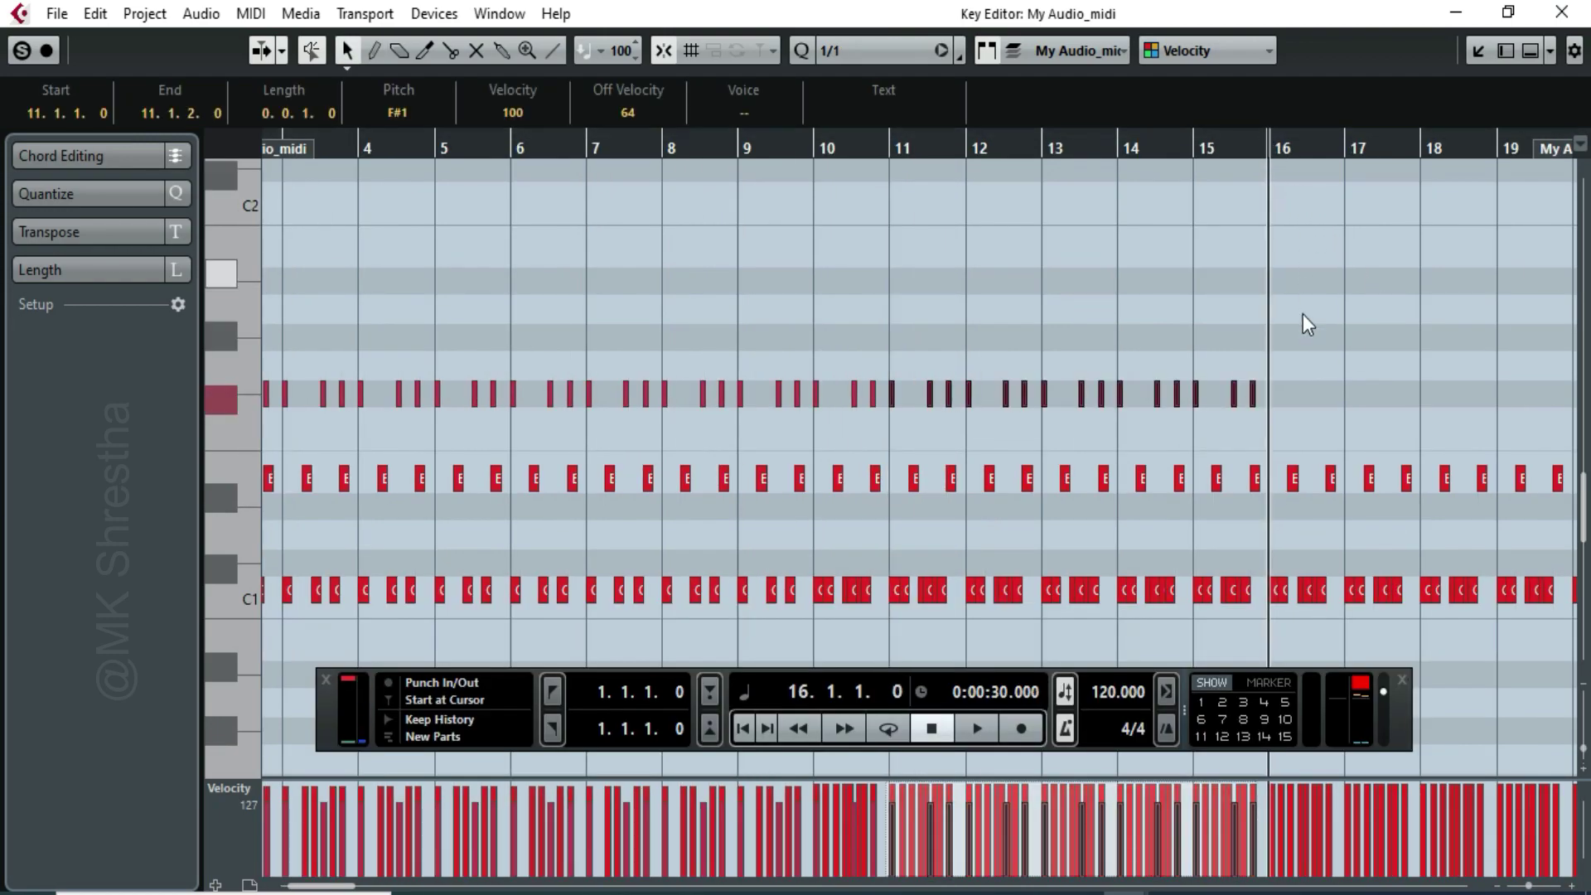
left_click(1299, 379)
key("ctrl+v")
left_click_drag(1358, 159, 1389, 186)
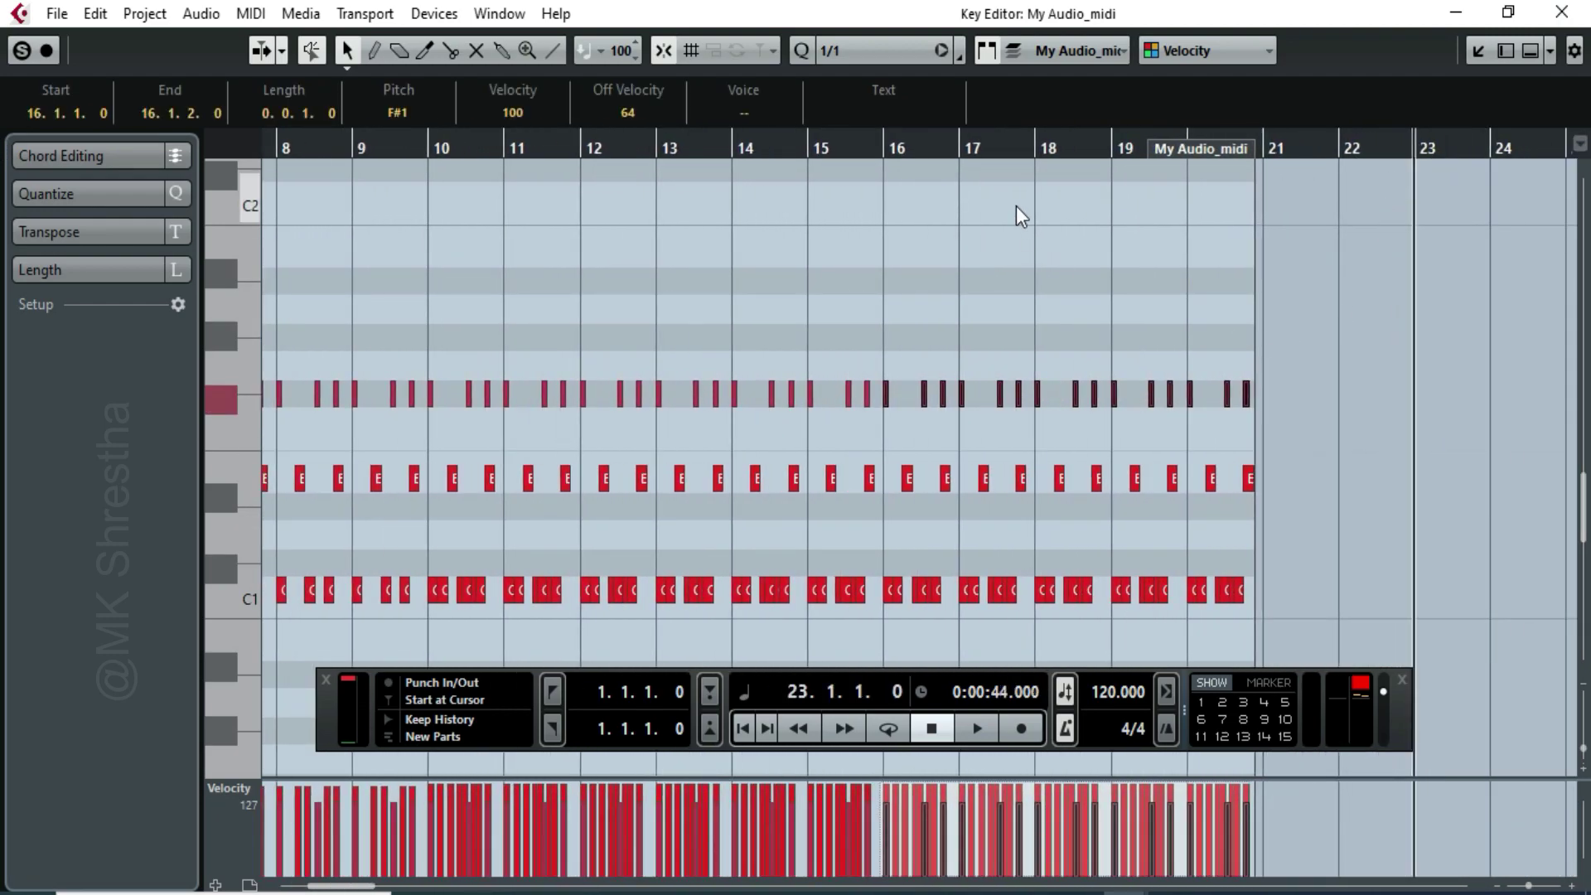
Play the full drum pattern from the start, then close the key editor to return to the full project view
left_click(740, 727)
left_click(971, 730)
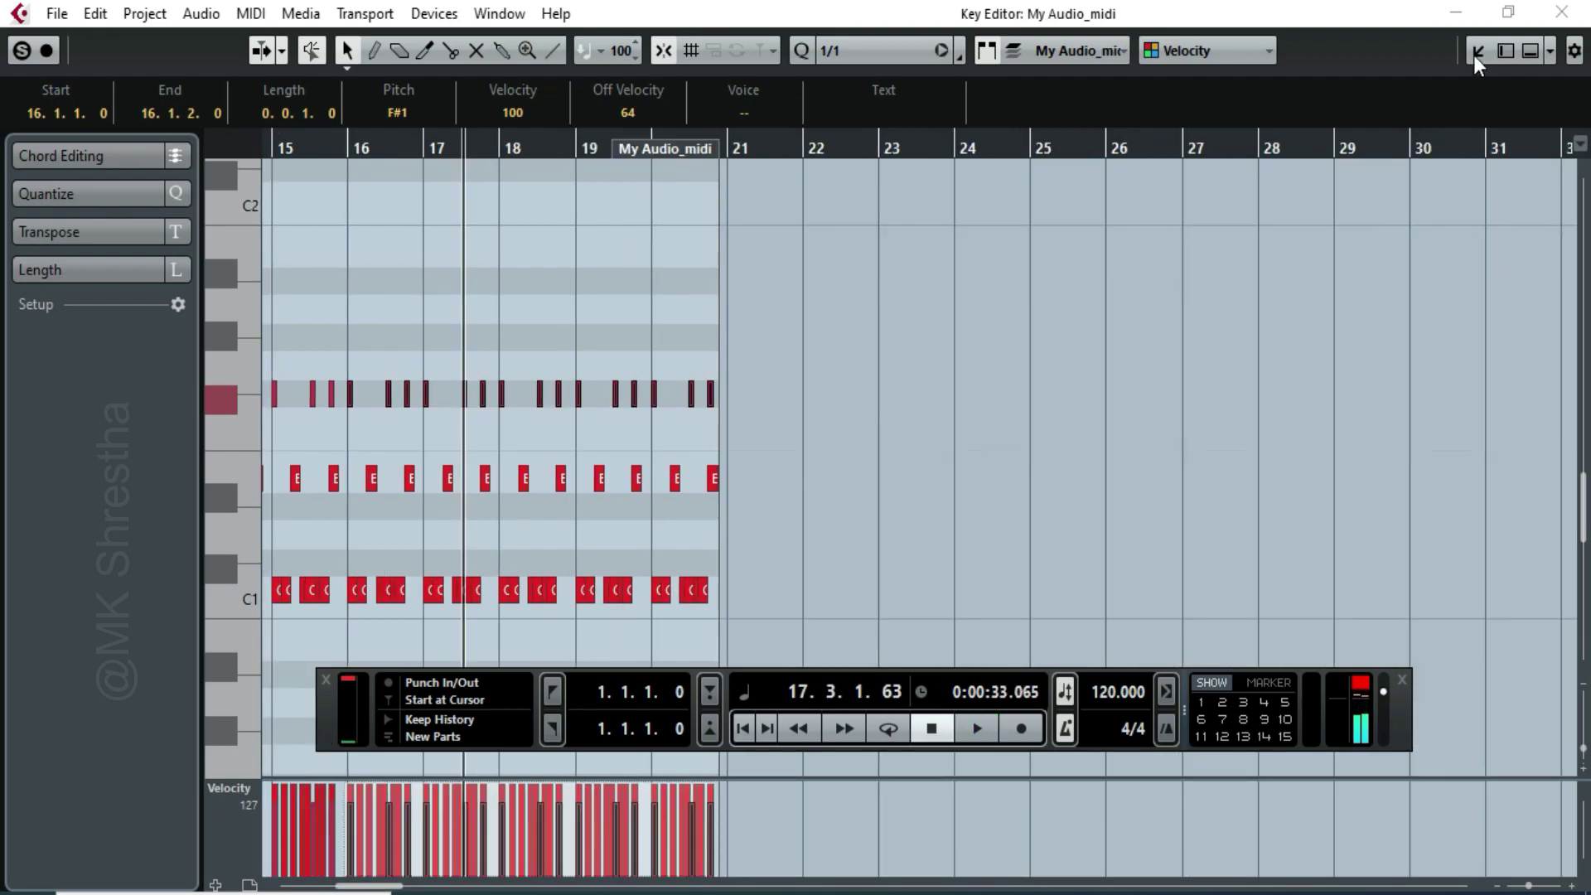
left_click(1478, 52)
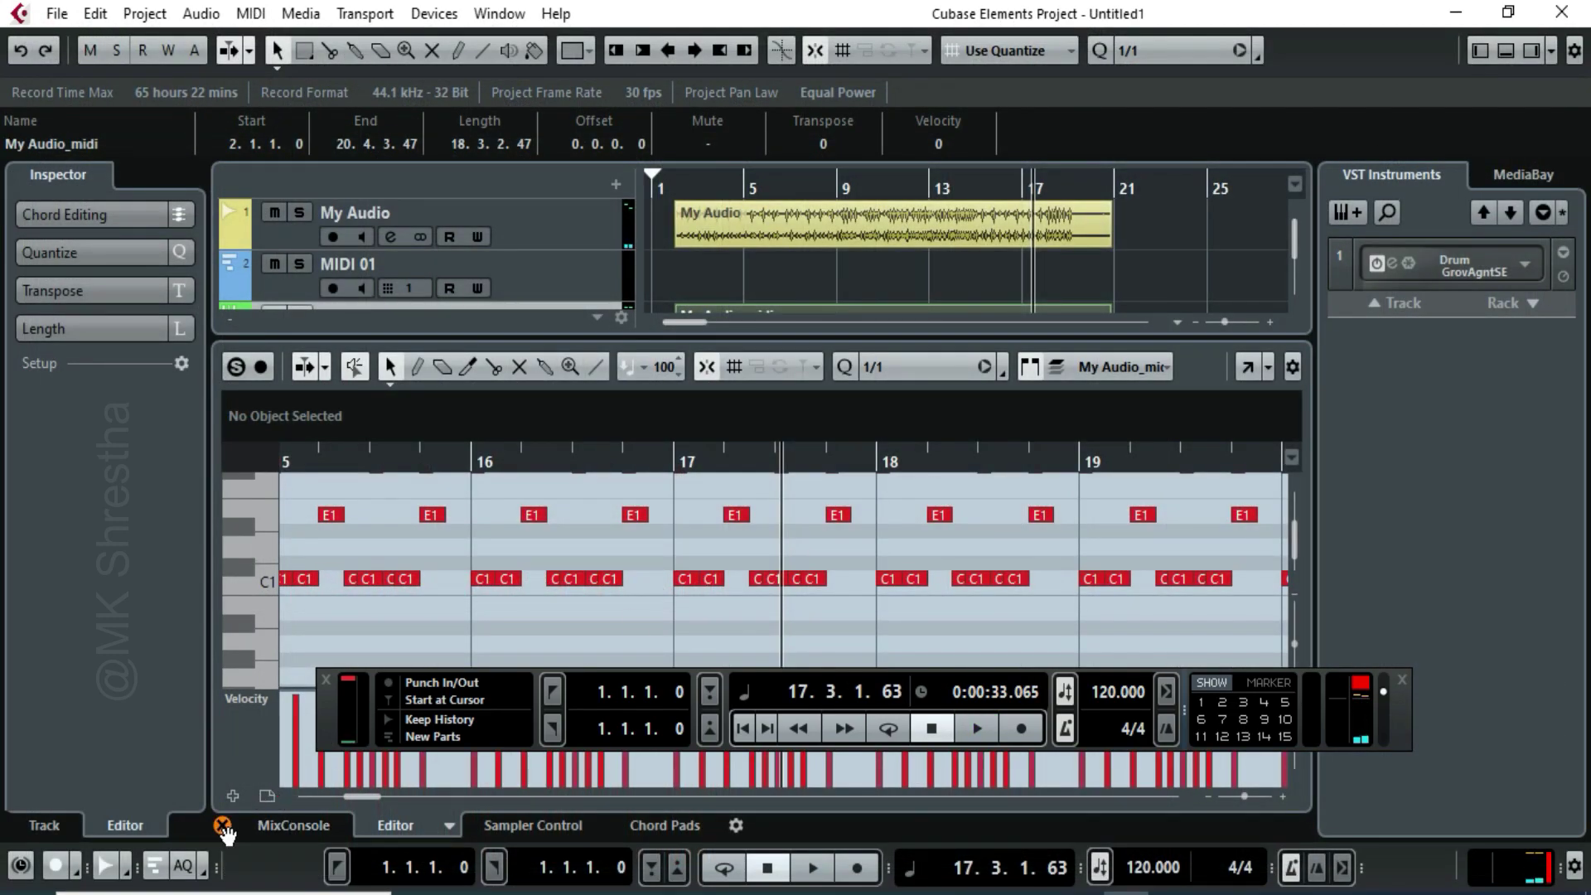
left_click(222, 826)
left_click(744, 729)
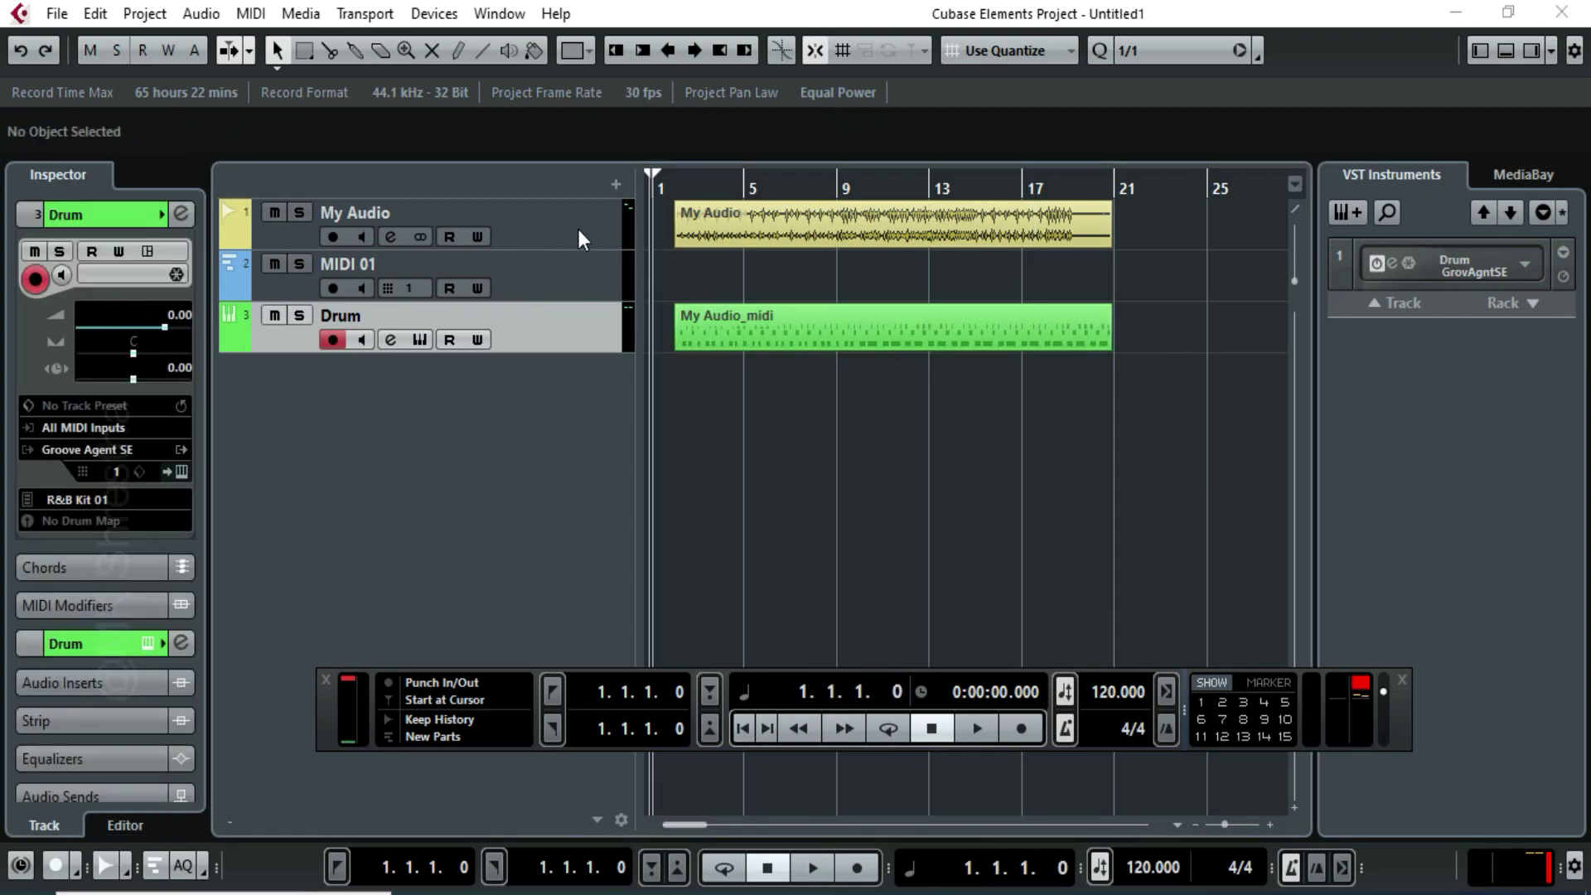
Mute the My Audio track and play the Drum track on its own from the project start
left_click(497, 224)
left_click(276, 216)
left_click(563, 316)
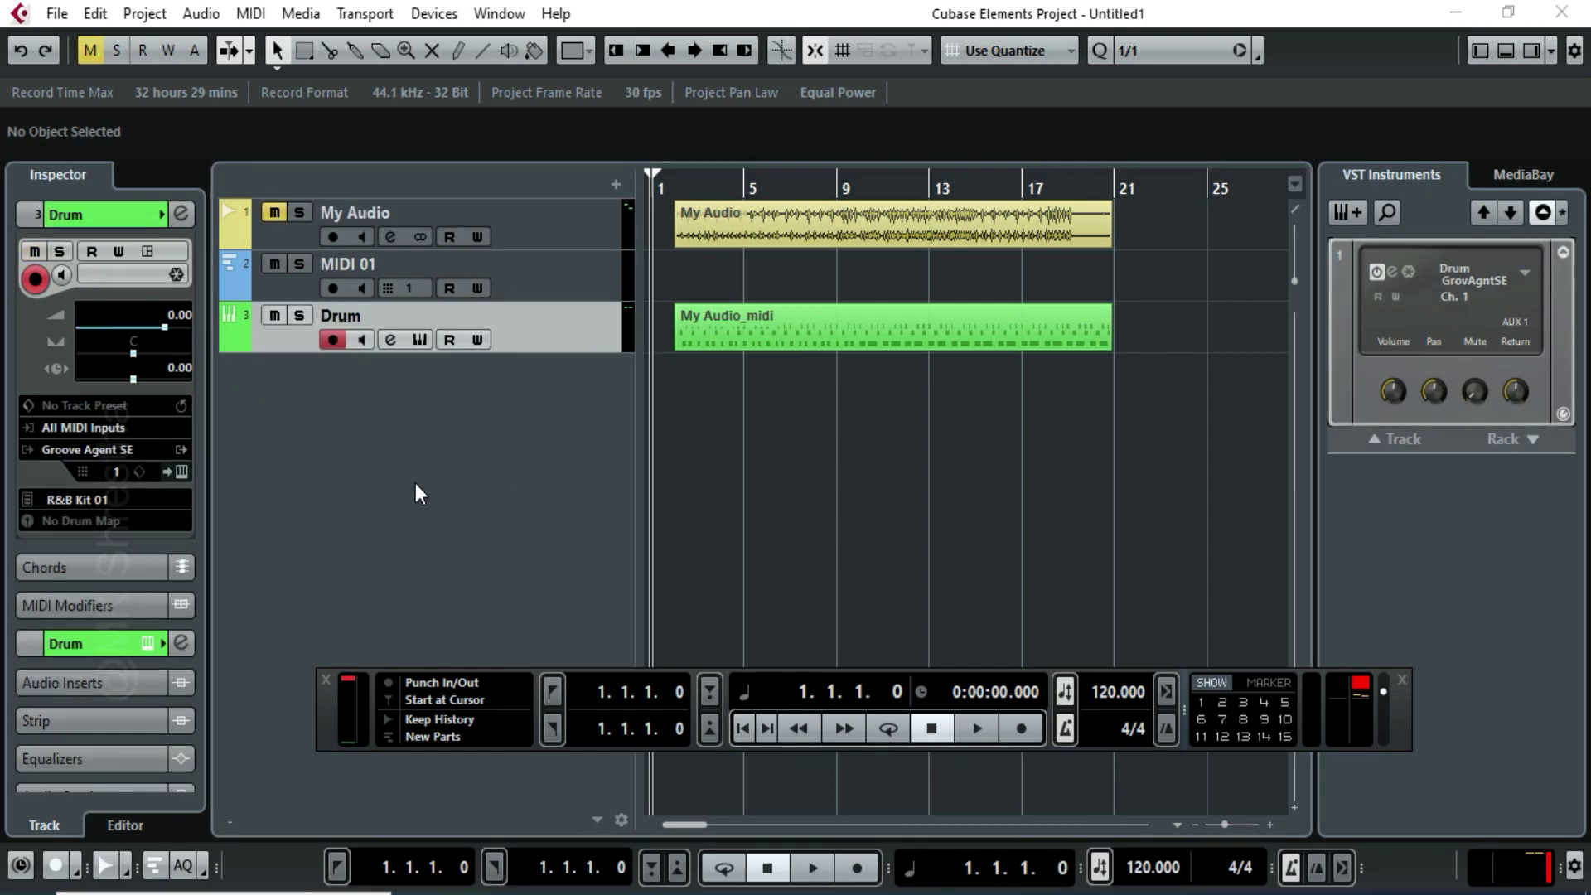
left_click(971, 727)
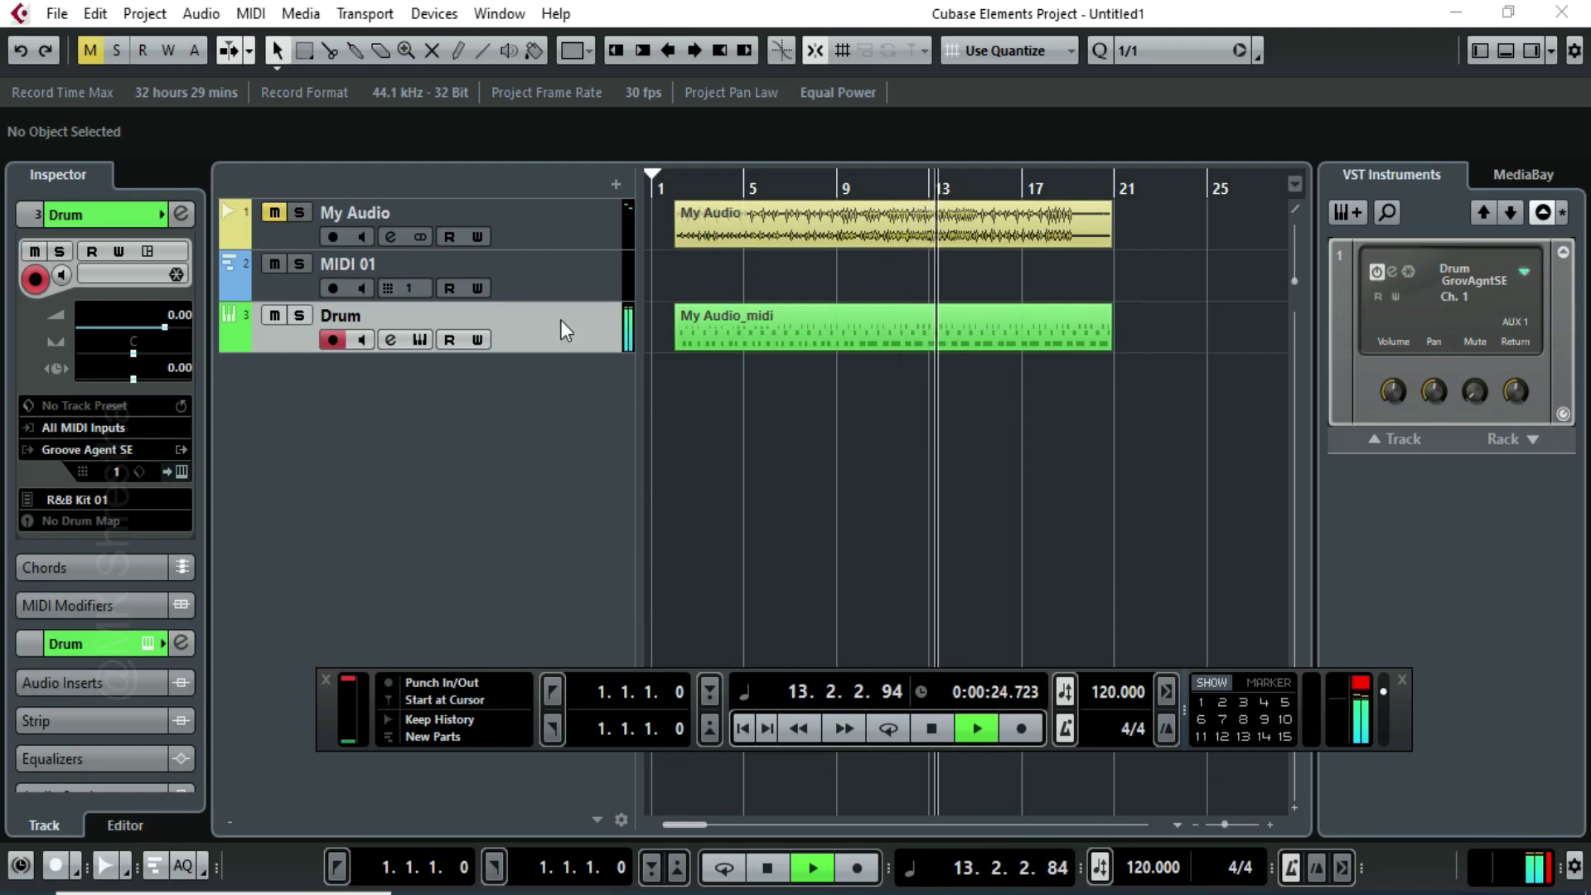
Move the MIDI 01 track below the Drum track, stop playback and return the cursor to the project start
left_click(538, 276)
left_click_drag(534, 266, 540, 333)
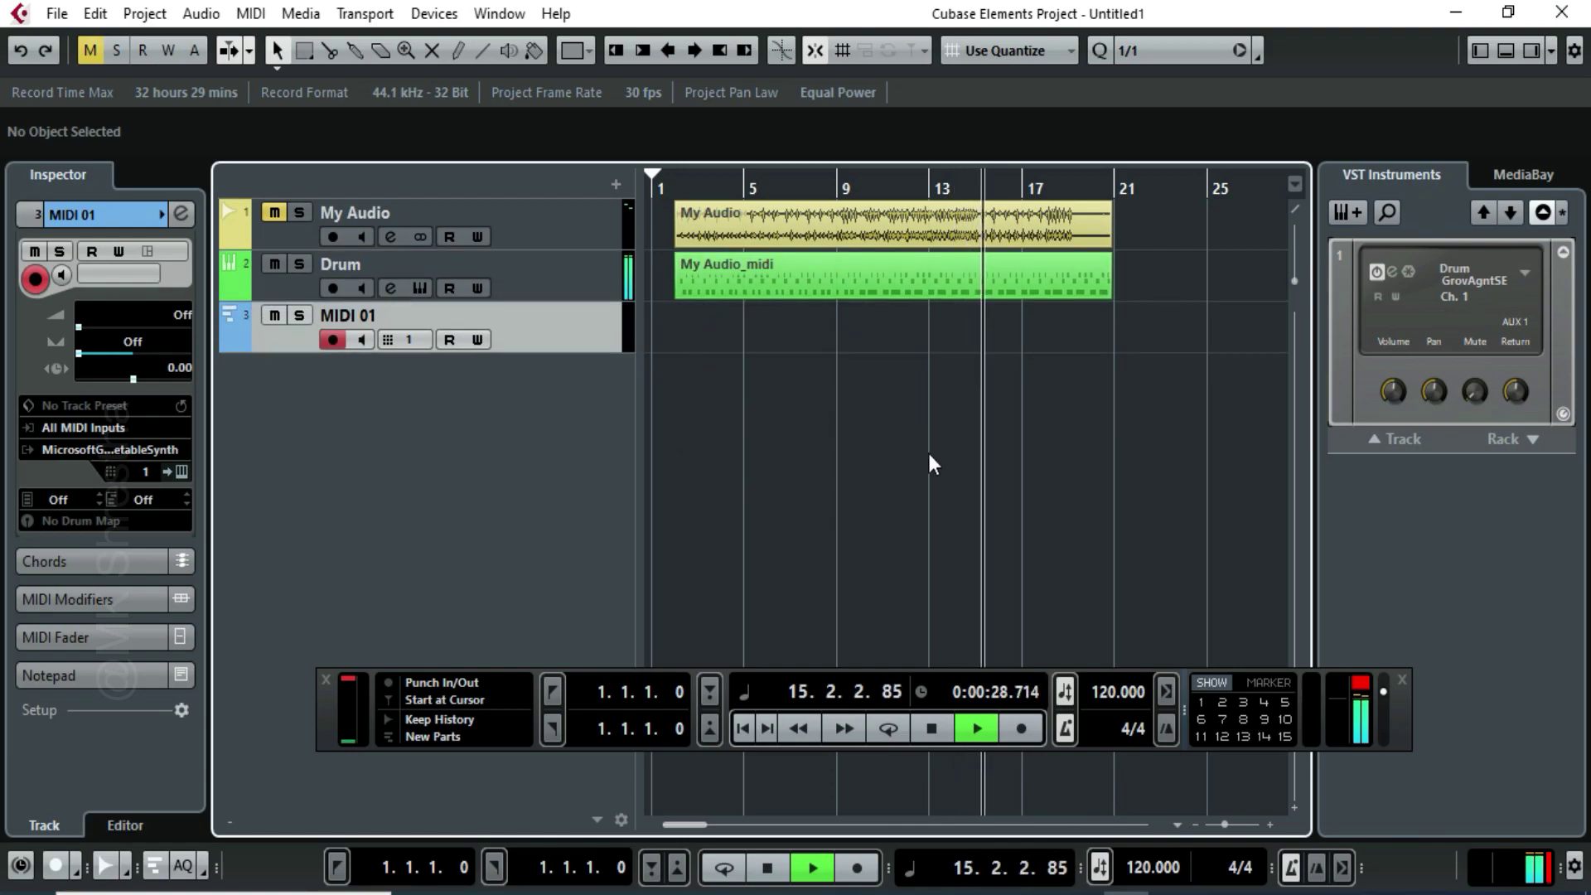
left_click(939, 744)
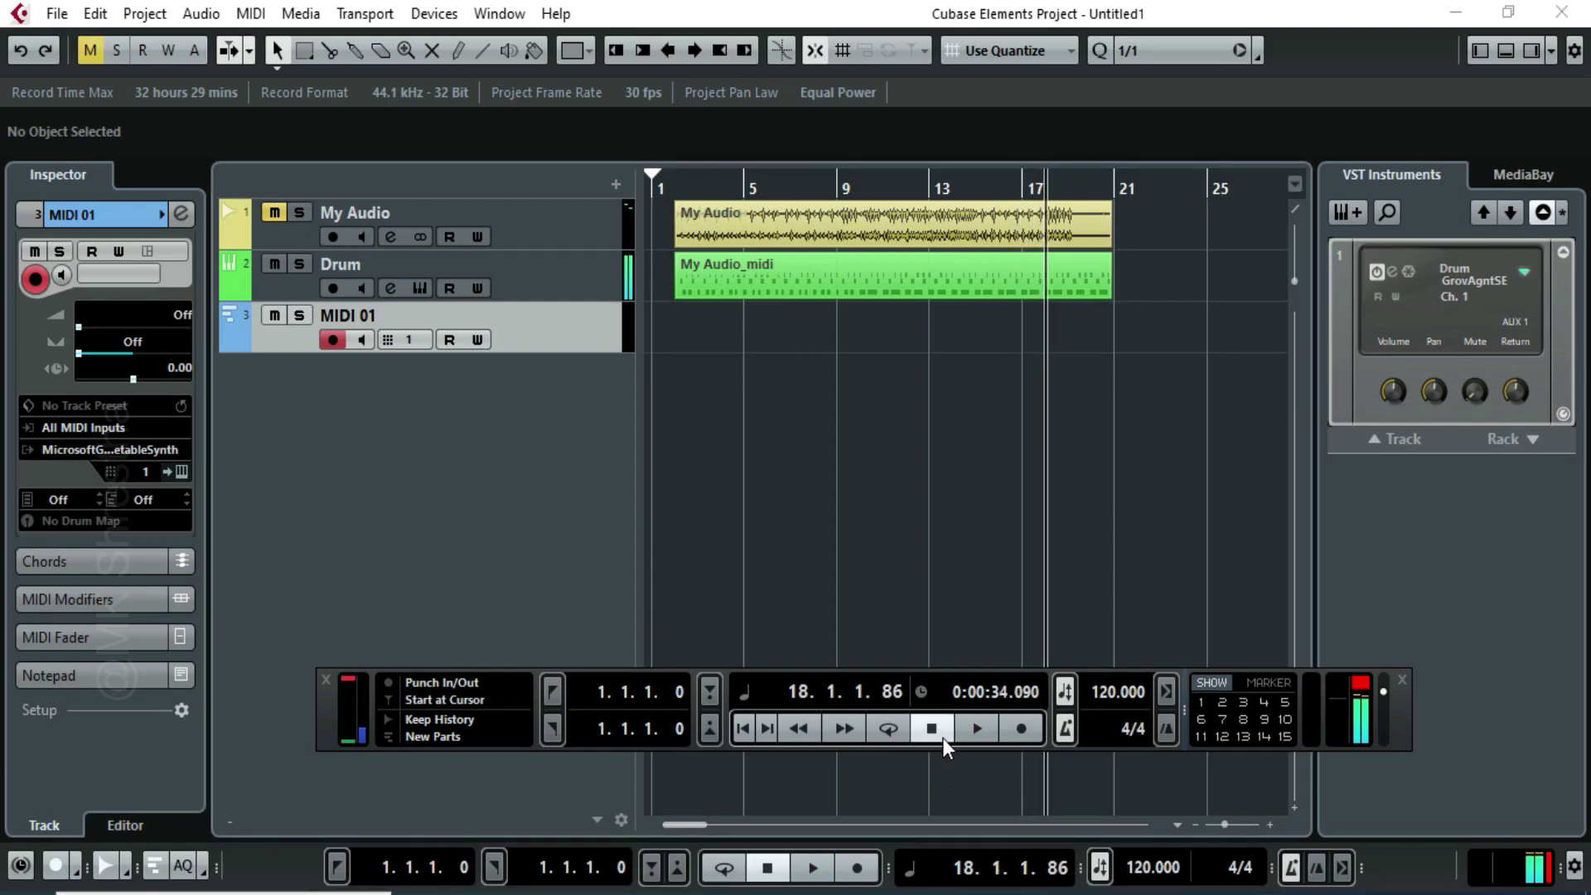
left_click(743, 729)
left_click_drag(668, 193, 719, 351)
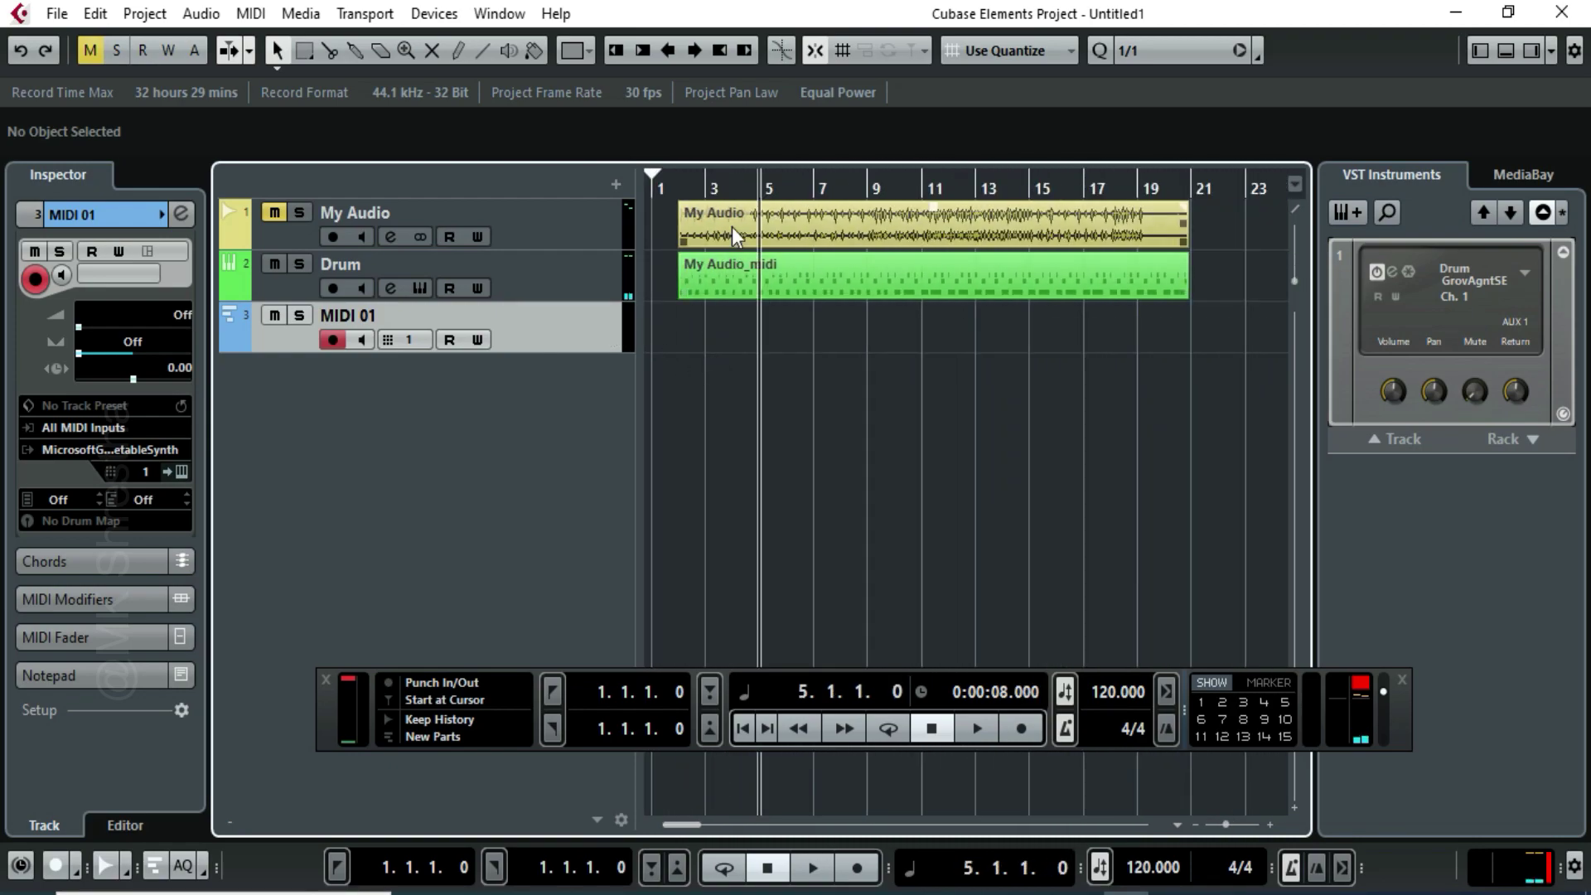
key("Home")
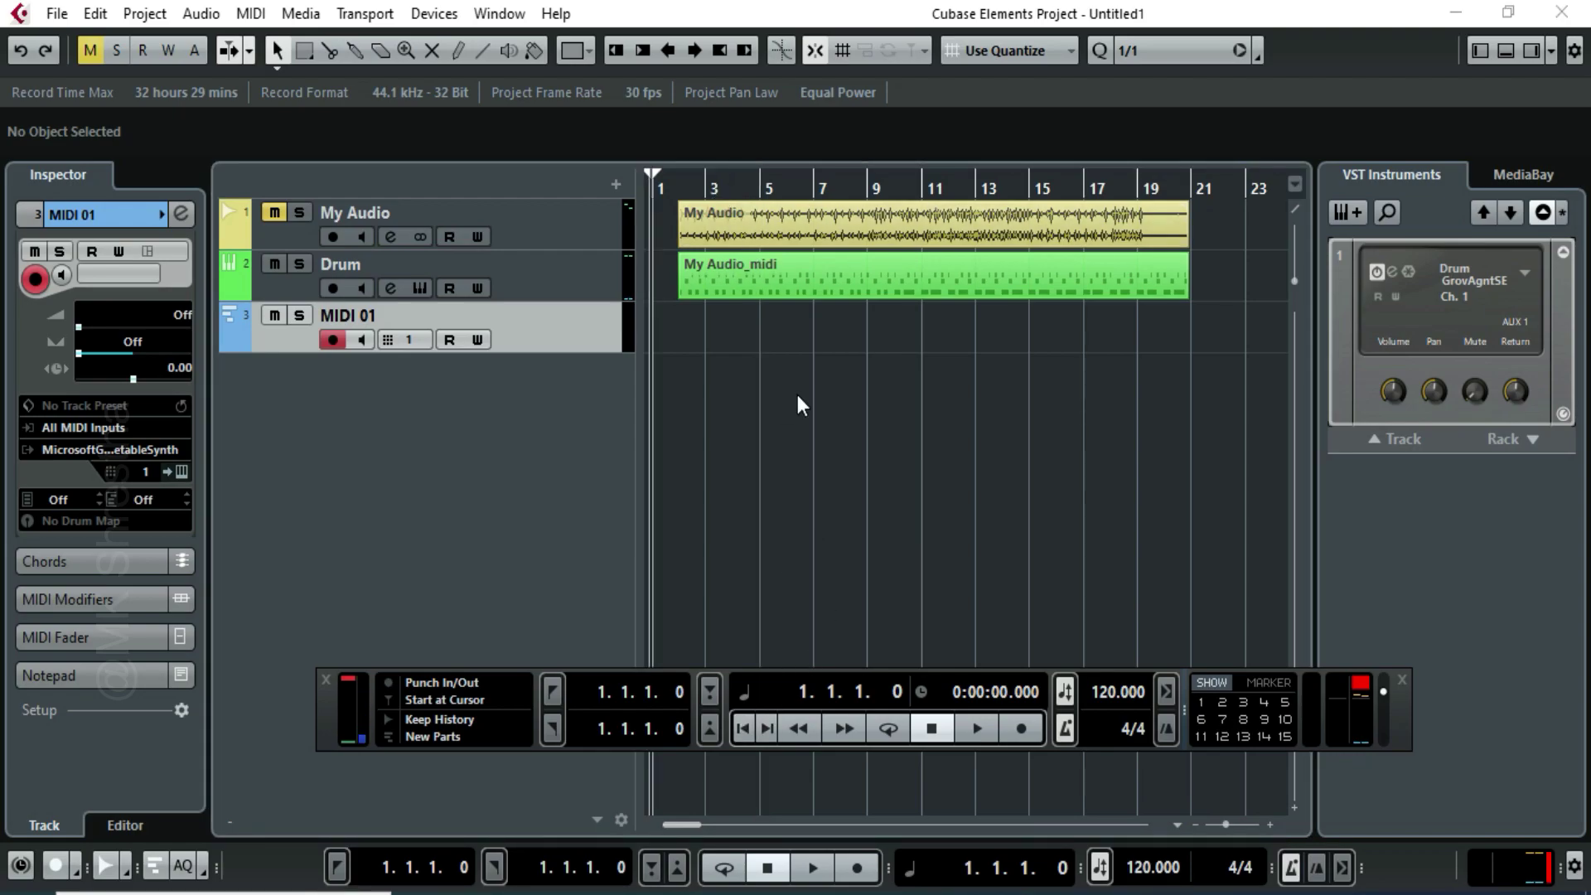